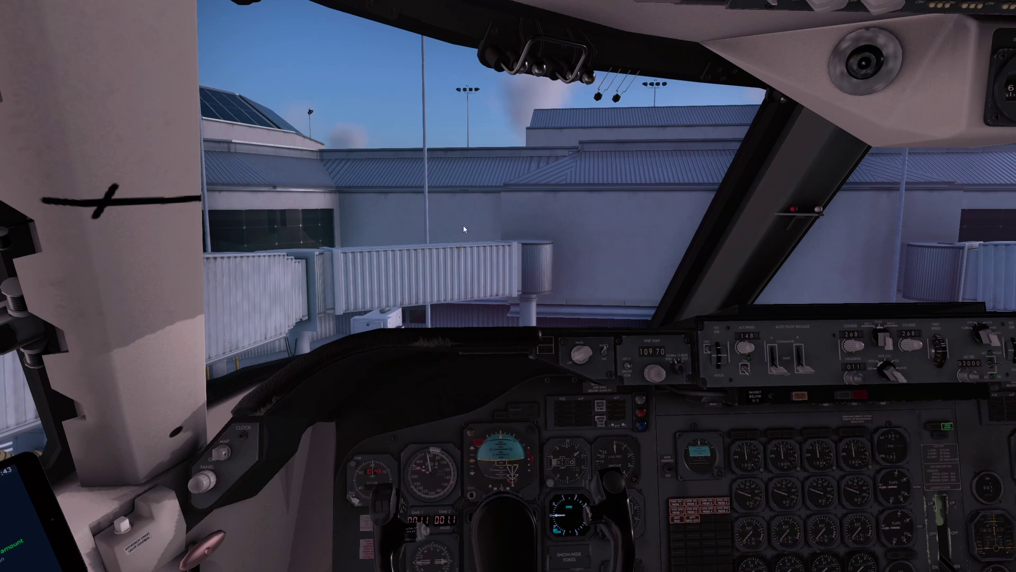
Turn to the cockpit tablet and open its aircraft options page
{"action": "key", "text": "KP_1"}
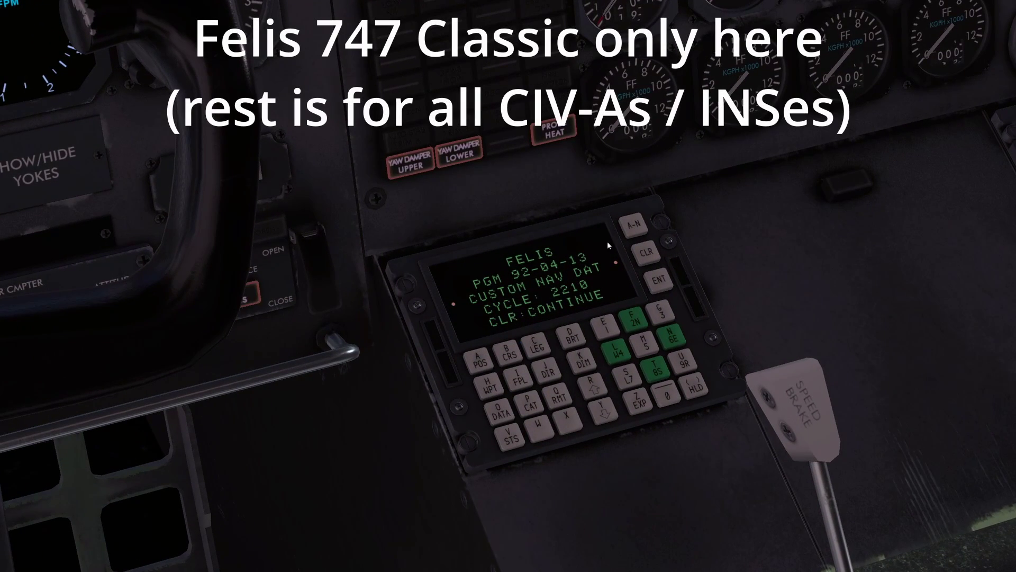
{"action": "scroll", "coordinate": [537, 288], "scroll_direction": "down", "scroll_amount": 6}
{"action": "left_click_drag", "start_coordinate": [551, 292], "coordinate": [412, 259]}
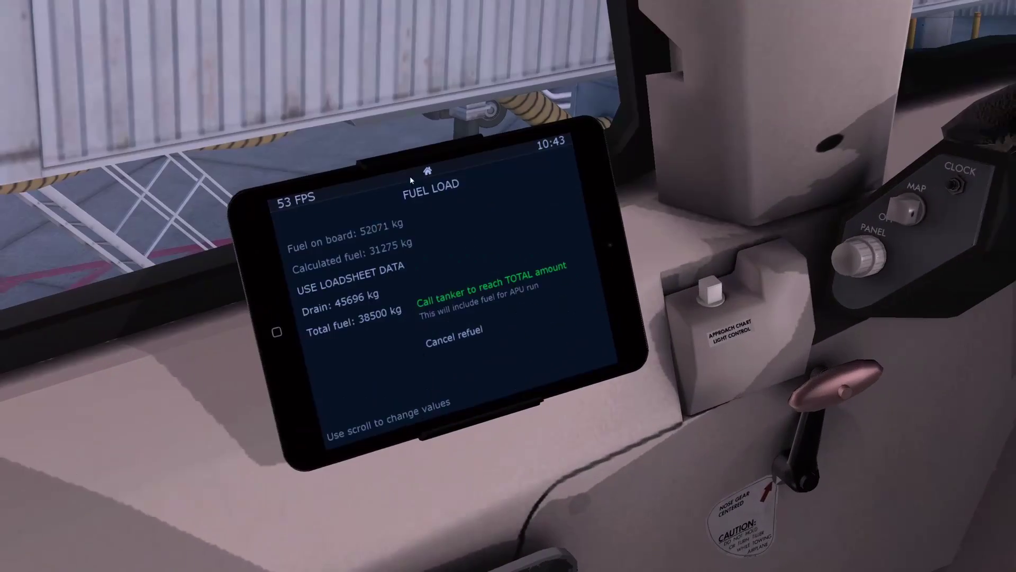
{"action": "left_click", "coordinate": [426, 170]}
{"action": "scroll", "coordinate": [191, 185], "scroll_direction": "up", "scroll_amount": 3}
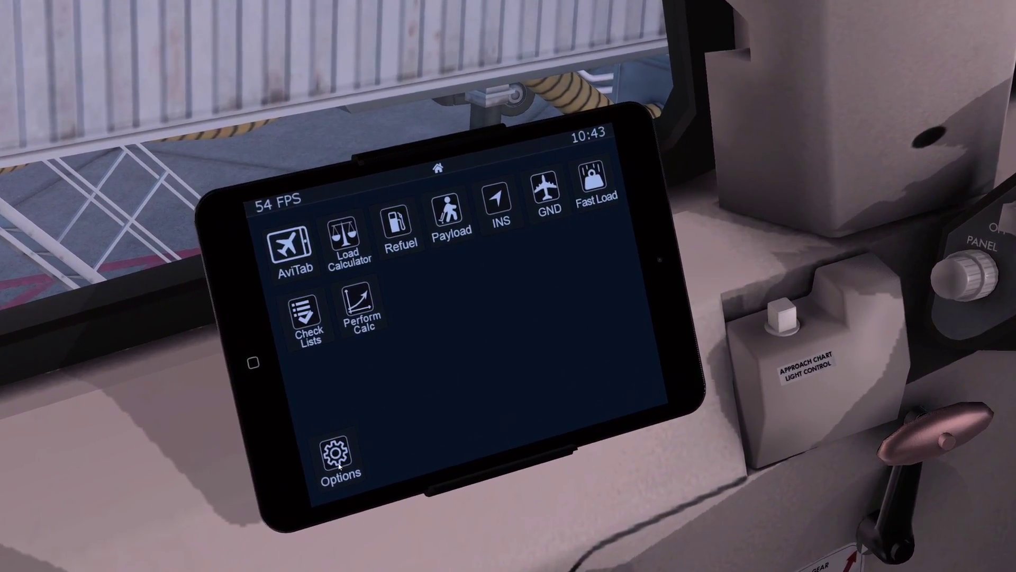
{"action": "left_click", "coordinate": [336, 456]}
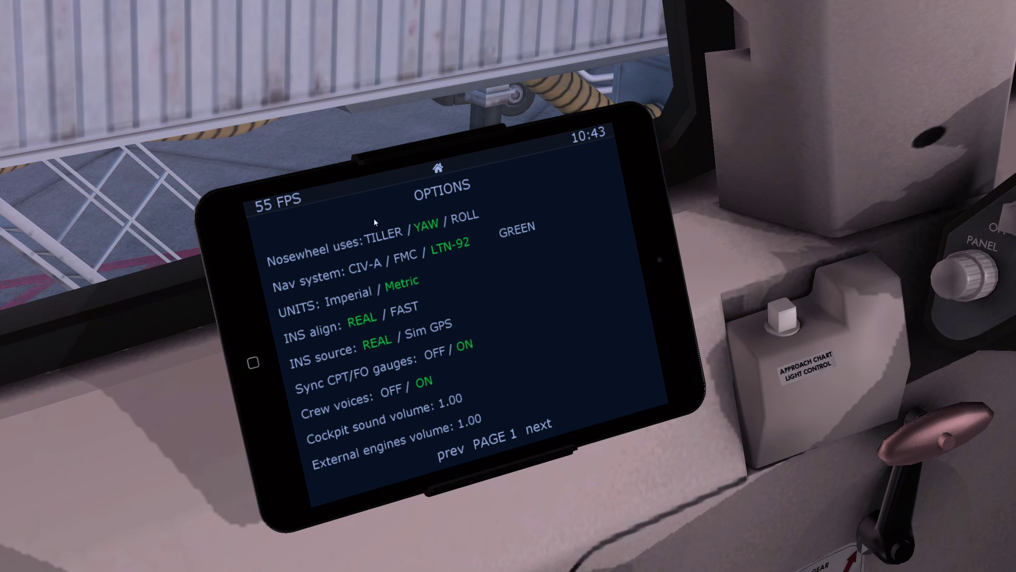
Set the aircraft's nav system to CIV-A in the tablet's options
{"action": "left_click", "coordinate": [447, 167]}
{"action": "left_click", "coordinate": [343, 461]}
{"action": "left_click", "coordinate": [364, 265]}
{"action": "left_click", "coordinate": [404, 256]}
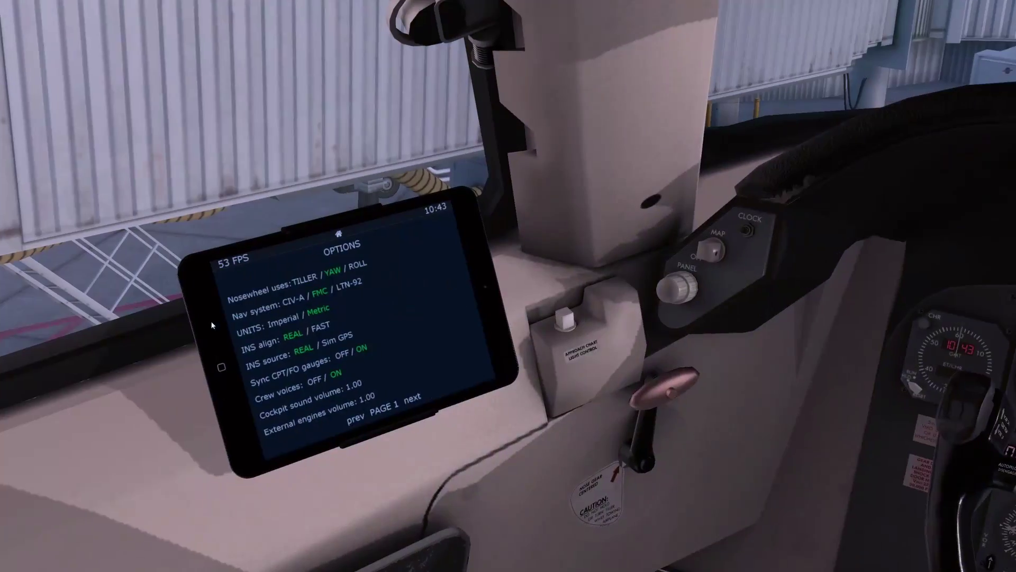
{"action": "left_click", "coordinate": [294, 297]}
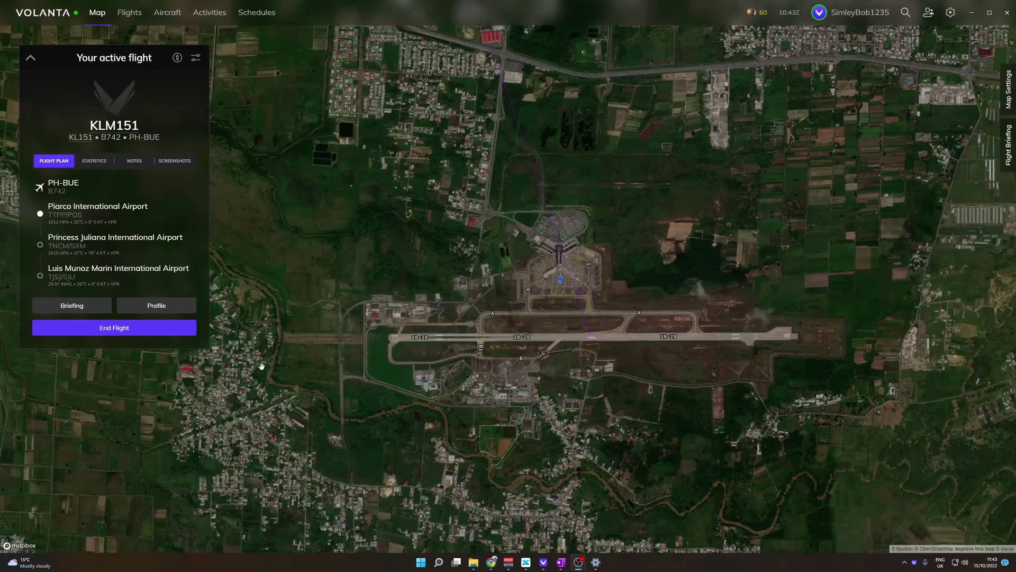
Switch to Volanta and examine the planned route from Piarco to Princess Juliana International Airport
{"action": "scroll", "coordinate": [524, 290], "scroll_direction": "down", "scroll_amount": 10}
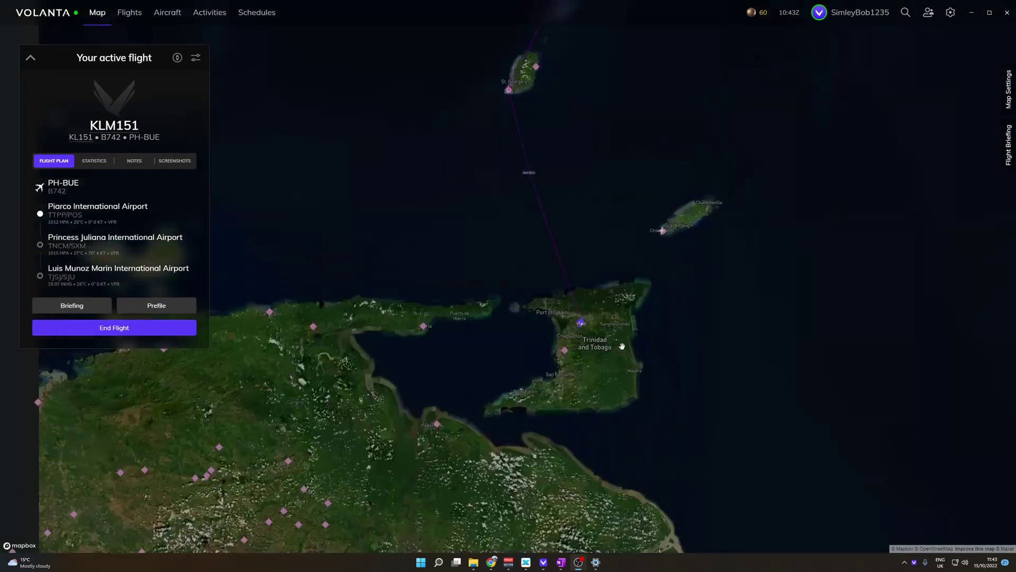
{"action": "scroll", "coordinate": [622, 346], "scroll_direction": "down", "scroll_amount": 4}
{"action": "left_click_drag", "start_coordinate": [622, 206], "coordinate": [545, 358]}
{"action": "left_click_drag", "start_coordinate": [558, 316], "coordinate": [613, 537]}
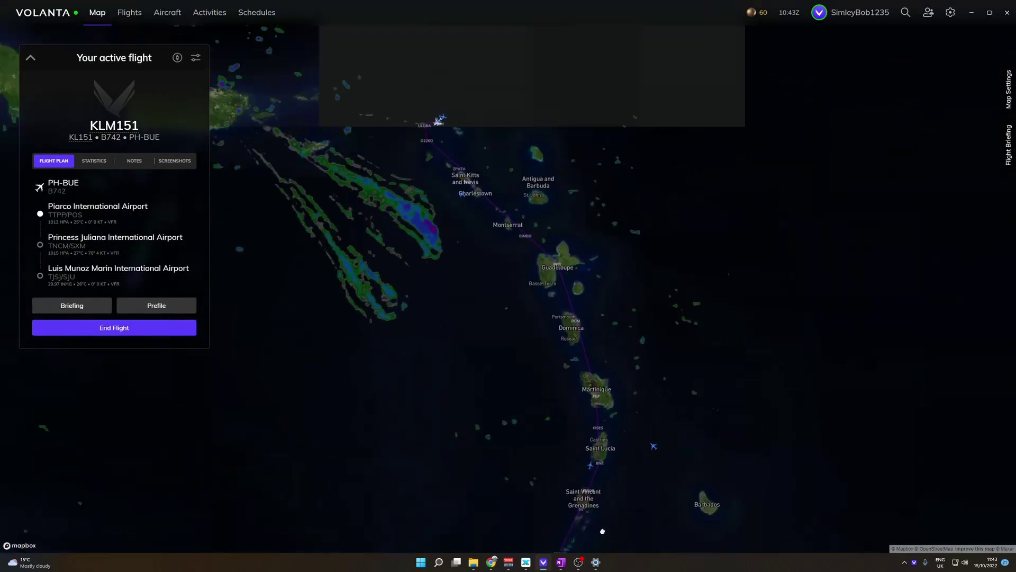
{"action": "left_click_drag", "start_coordinate": [443, 342], "coordinate": [526, 492]}
{"action": "scroll", "coordinate": [531, 275], "scroll_direction": "up", "scroll_amount": 6}
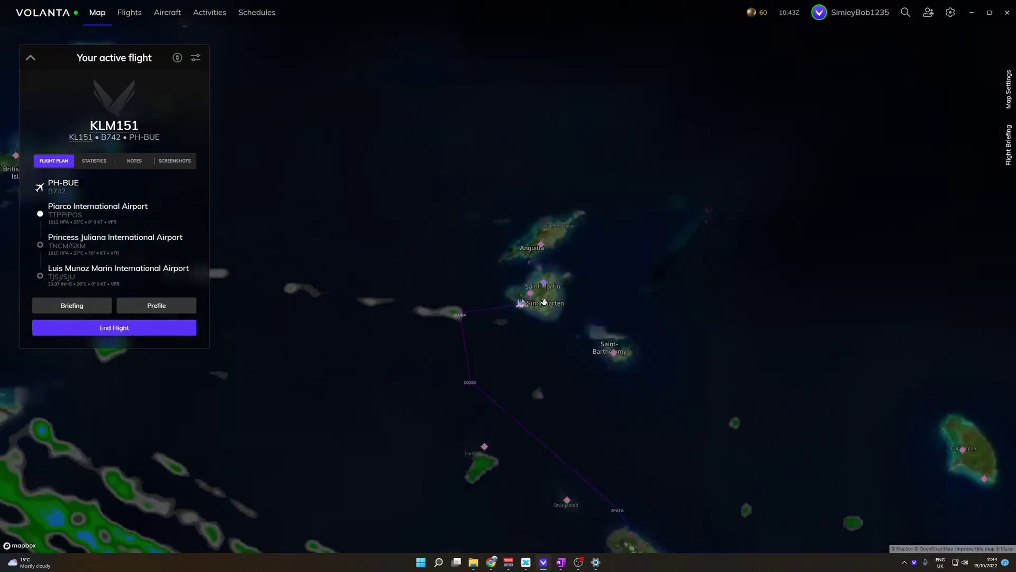
{"action": "scroll", "coordinate": [533, 303], "scroll_direction": "down", "scroll_amount": 4}
{"action": "scroll", "coordinate": [535, 304], "scroll_direction": "down", "scroll_amount": 10}
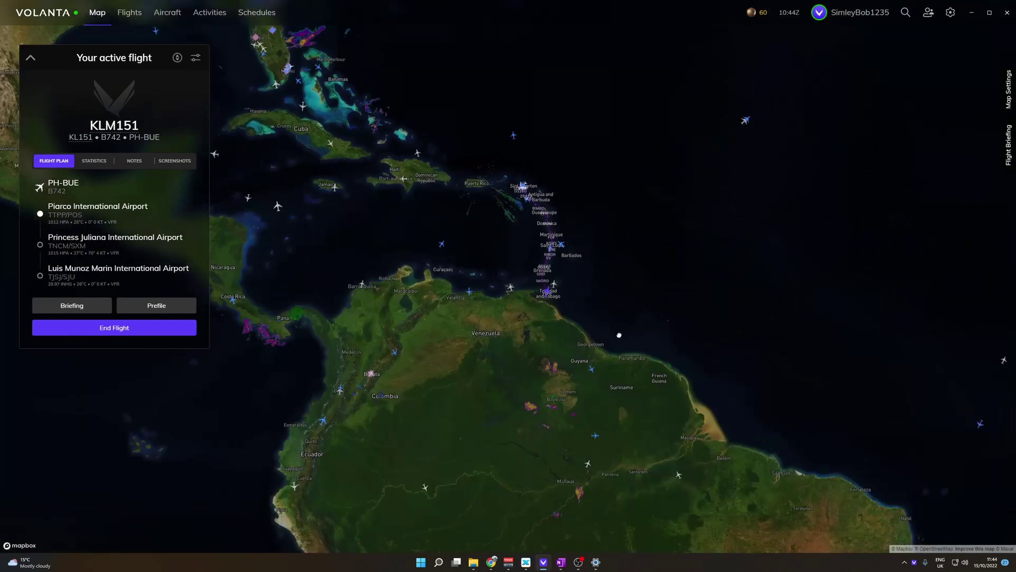
Examine the departure end of the route at Trinidad and how the route follows the island chain northward
{"action": "scroll", "coordinate": [589, 341], "scroll_direction": "up", "scroll_amount": 4}
{"action": "scroll", "coordinate": [453, 341], "scroll_direction": "up", "scroll_amount": 4}
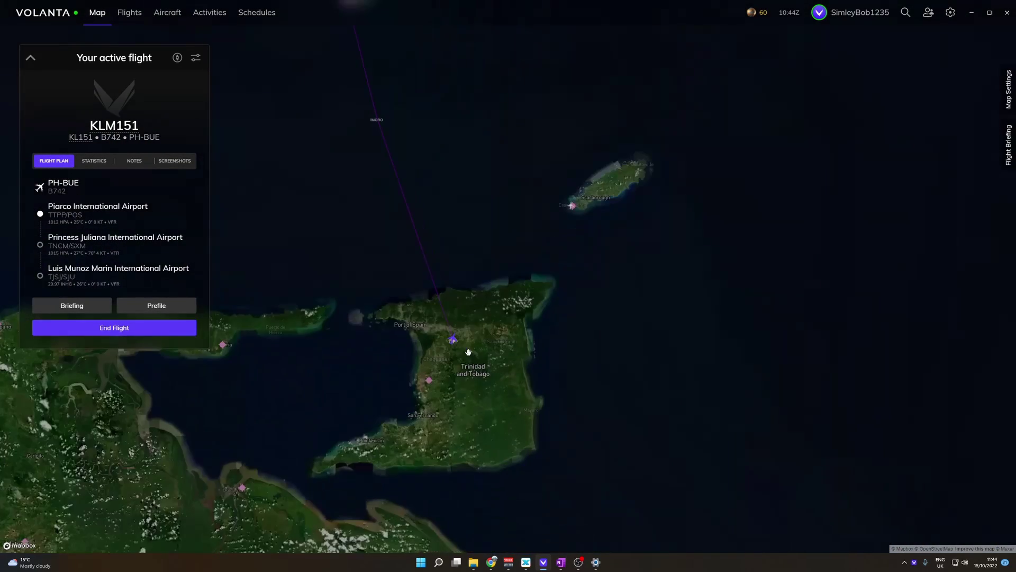
{"action": "scroll", "coordinate": [453, 341], "scroll_direction": "down", "scroll_amount": 5}
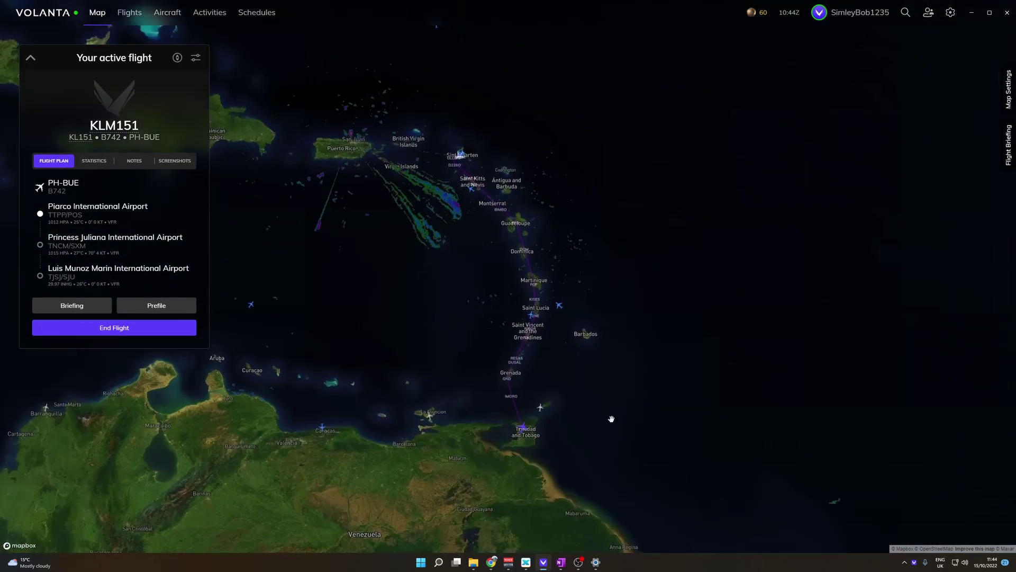
{"action": "left_click_drag", "start_coordinate": [462, 370], "coordinate": [487, 427]}
{"action": "scroll", "coordinate": [487, 427], "scroll_direction": "down", "scroll_amount": 3}
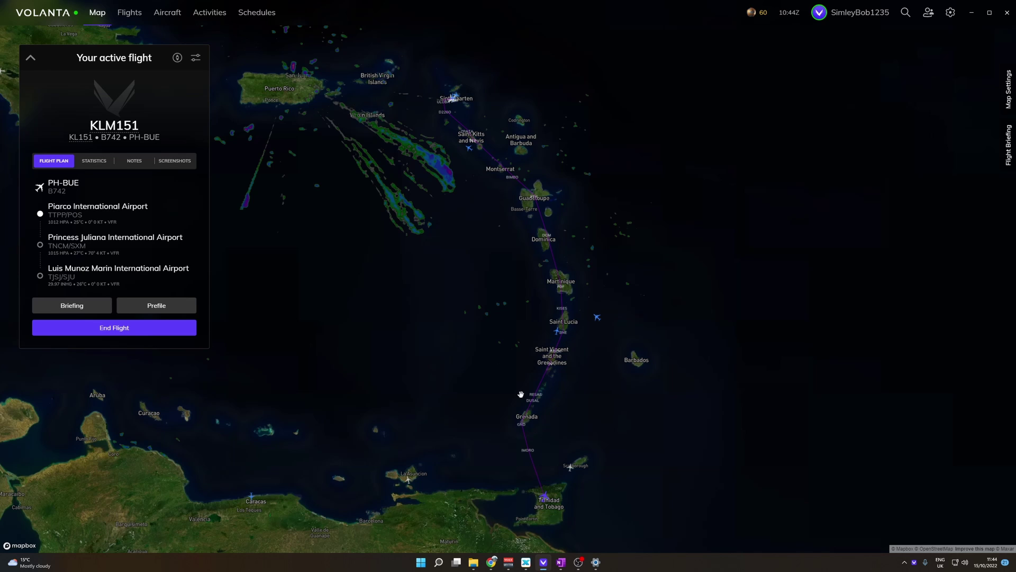
{"action": "scroll", "coordinate": [554, 369], "scroll_direction": "up", "scroll_amount": 6}
{"action": "left_click_drag", "start_coordinate": [554, 370], "coordinate": [577, 225]}
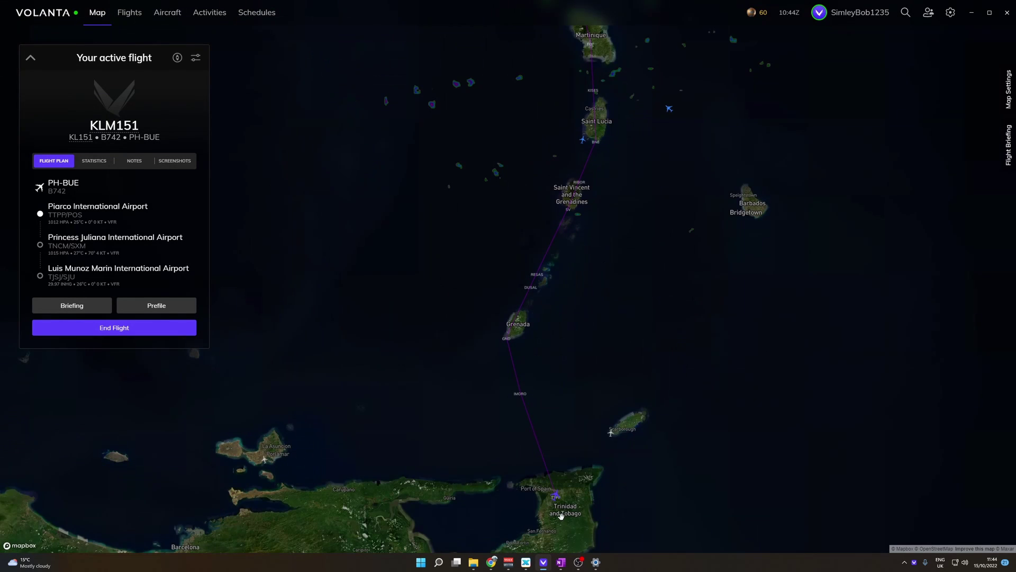
Trace the route's waypoints from Trinidad past IMORO and Grenada up to the arrival at Sint Maarten
{"action": "scroll", "coordinate": [563, 509], "scroll_direction": "up", "scroll_amount": 2}
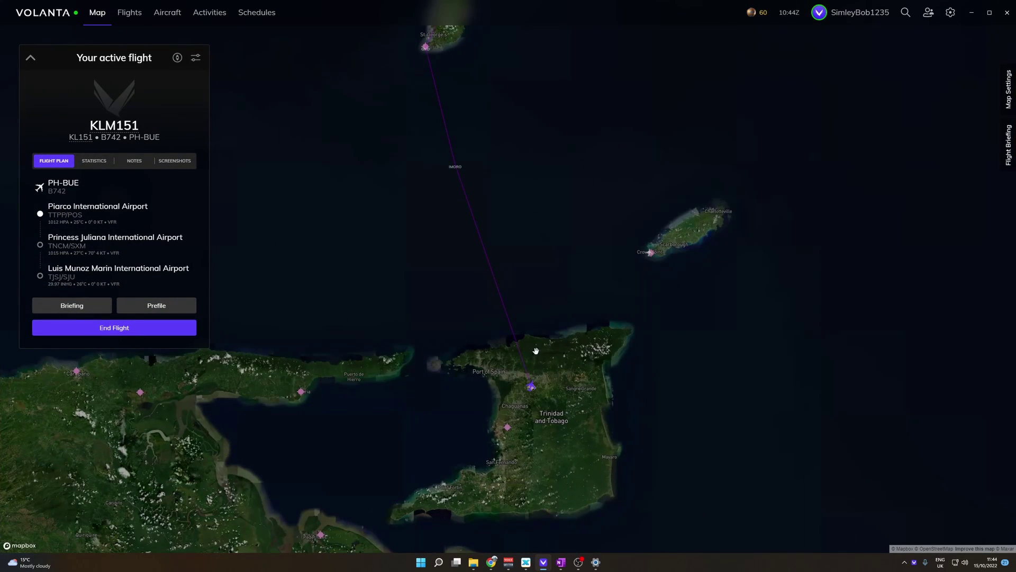
{"action": "scroll", "coordinate": [551, 324], "scroll_direction": "down", "scroll_amount": 2}
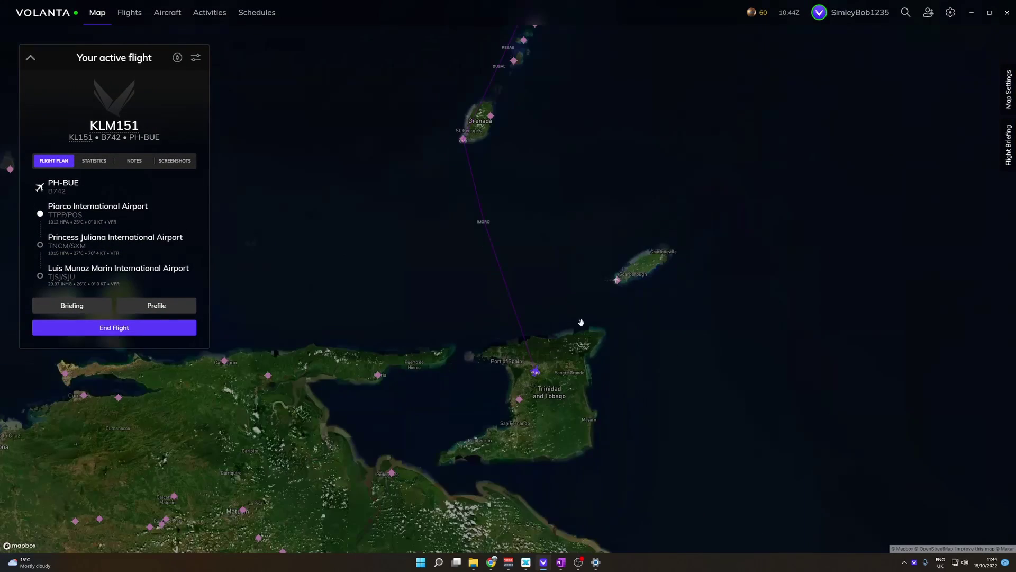
{"action": "scroll", "coordinate": [608, 286], "scroll_direction": "down", "scroll_amount": 2}
{"action": "left_click_drag", "start_coordinate": [587, 304], "coordinate": [608, 406]}
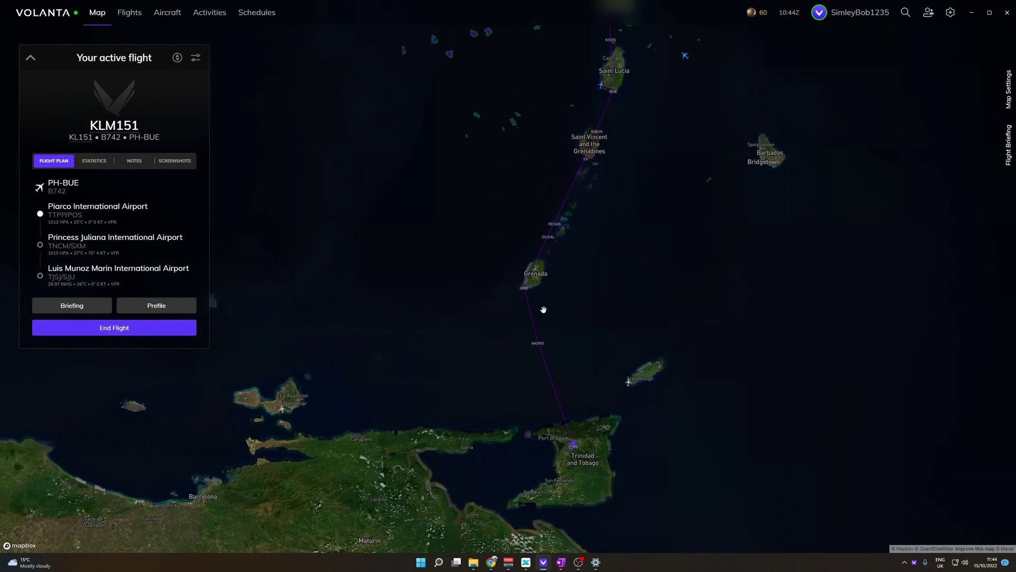
{"action": "scroll", "coordinate": [539, 346], "scroll_direction": "up", "scroll_amount": 3}
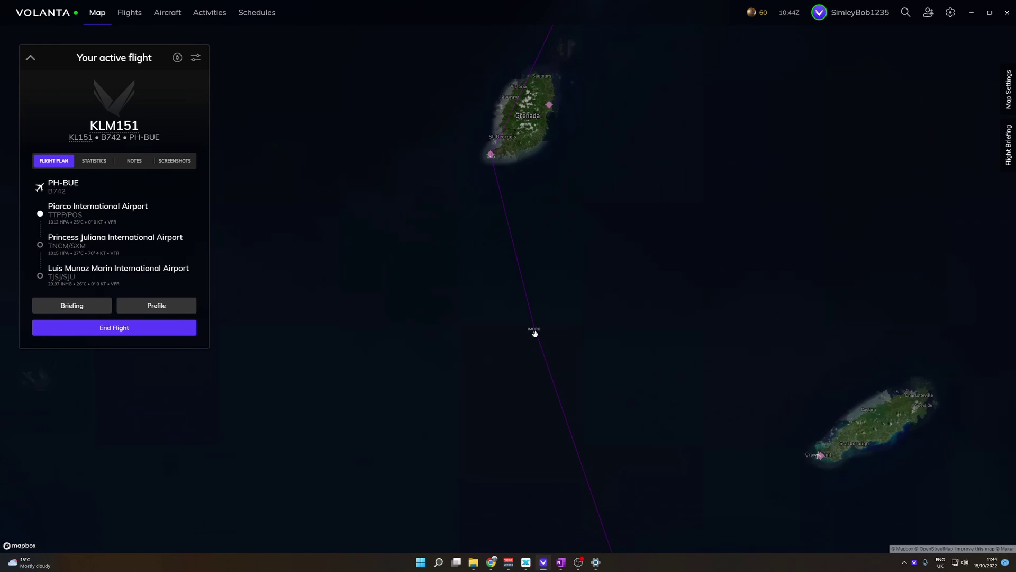
{"action": "scroll", "coordinate": [485, 129], "scroll_direction": "up", "scroll_amount": 3}
{"action": "scroll", "coordinate": [514, 223], "scroll_direction": "down", "scroll_amount": 3}
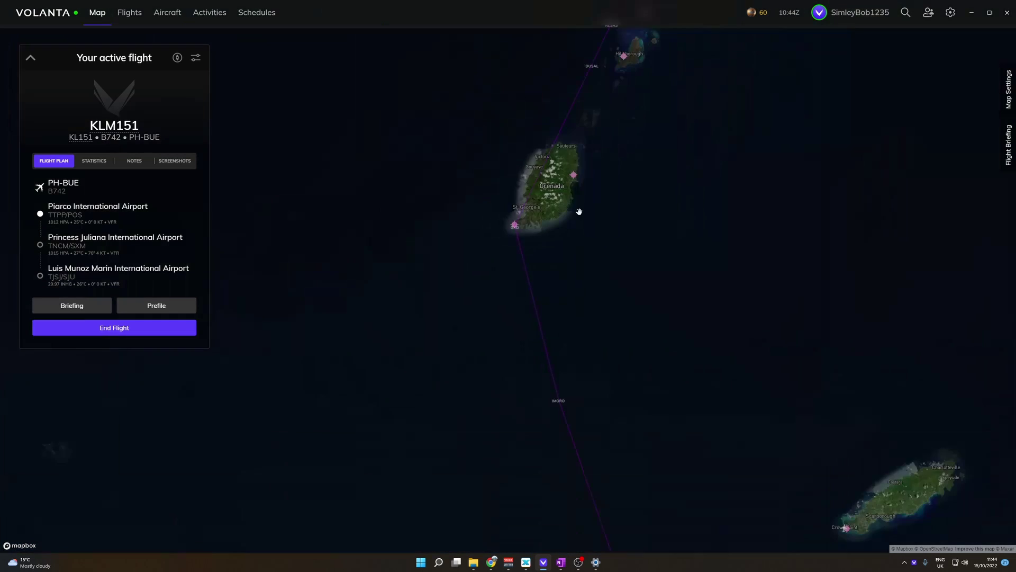
{"action": "left_click_drag", "start_coordinate": [584, 84], "coordinate": [554, 445]}
{"action": "scroll", "coordinate": [585, 268], "scroll_direction": "down", "scroll_amount": 2}
{"action": "left_click_drag", "start_coordinate": [604, 229], "coordinate": [575, 447]}
{"action": "scroll", "coordinate": [575, 446], "scroll_direction": "down", "scroll_amount": 2}
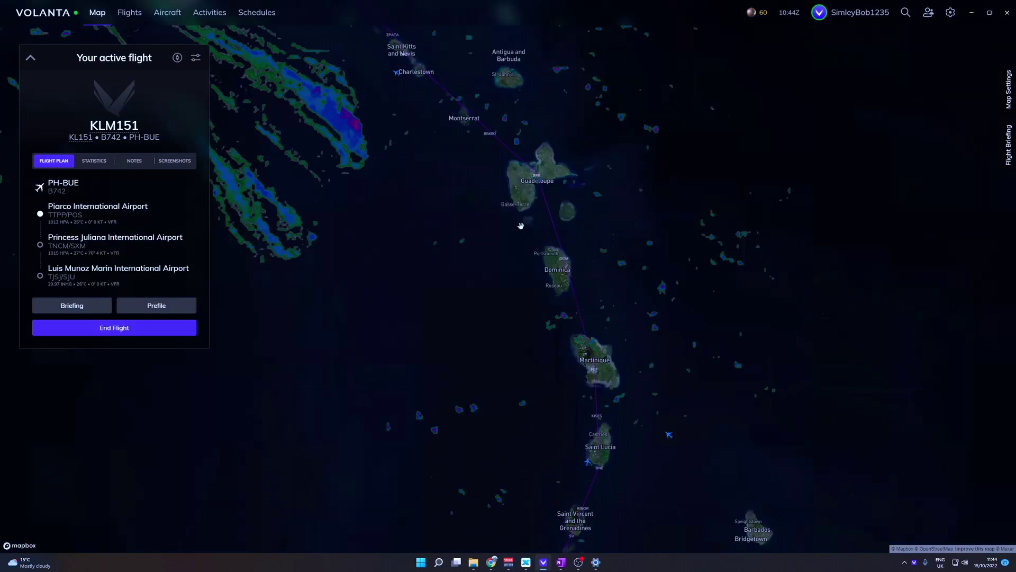
{"action": "left_click_drag", "start_coordinate": [529, 238], "coordinate": [660, 445]}
{"action": "scroll", "coordinate": [508, 177], "scroll_direction": "up", "scroll_amount": 3}
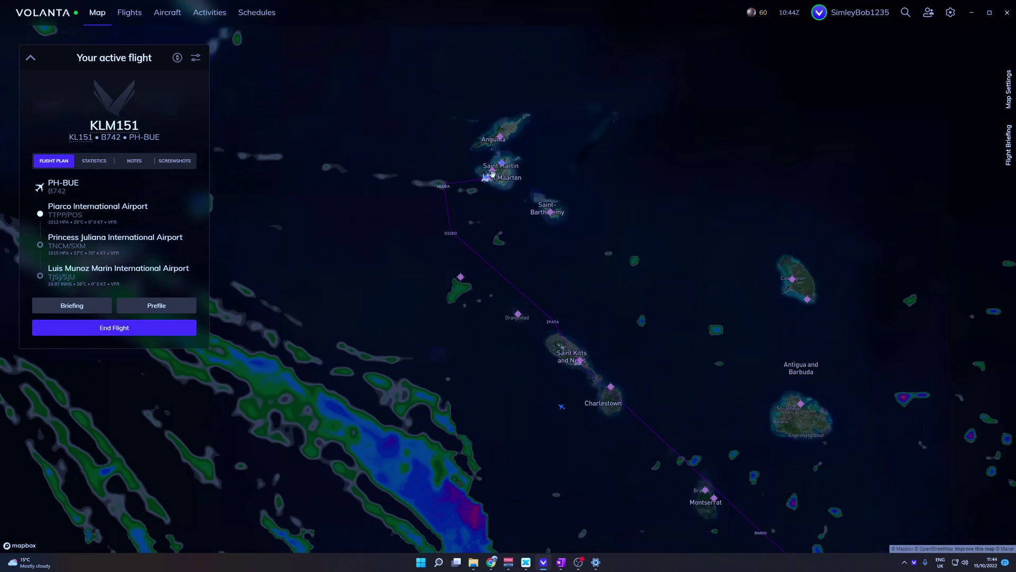
{"action": "mouse_move", "coordinate": [484, 180]}
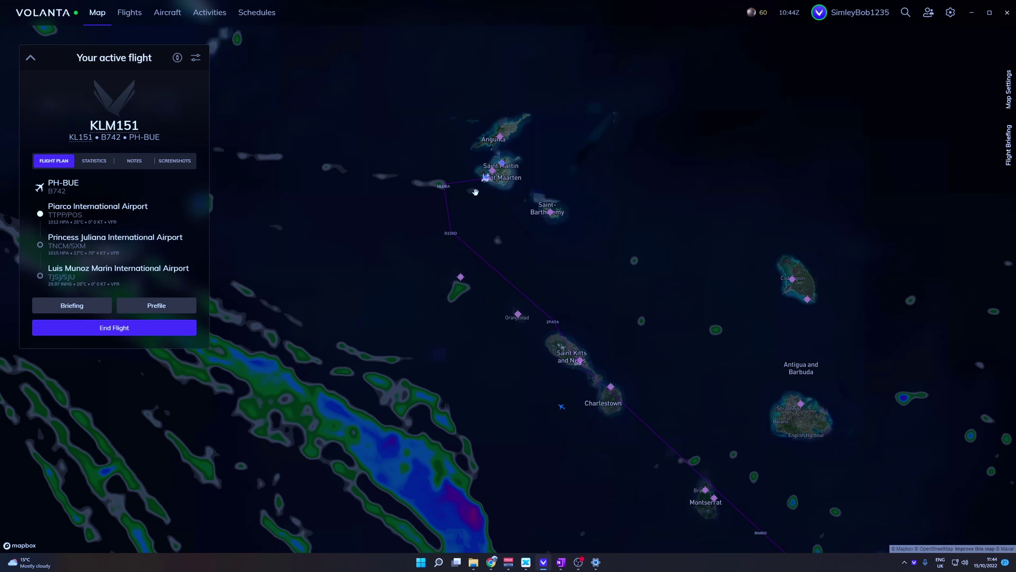
Follow the route back south from Sint Maarten to Piarco International Airport
{"action": "scroll", "coordinate": [585, 258], "scroll_direction": "down", "scroll_amount": 3}
{"action": "left_click_drag", "start_coordinate": [702, 365], "coordinate": [573, 256]}
{"action": "scroll", "coordinate": [595, 291], "scroll_direction": "down", "scroll_amount": 3}
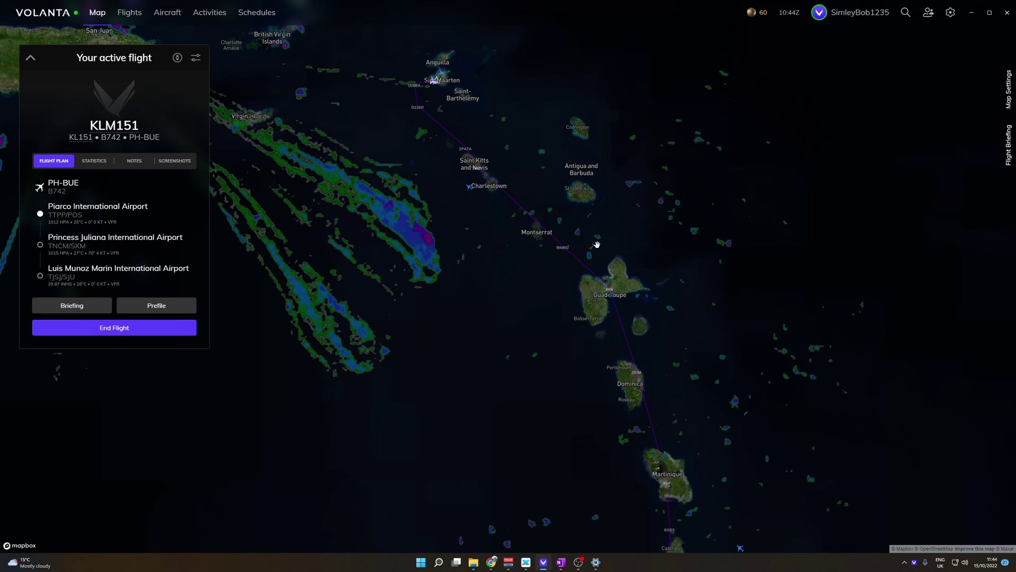
{"action": "left_click_drag", "start_coordinate": [608, 289], "coordinate": [567, 136]}
{"action": "scroll", "coordinate": [617, 358], "scroll_direction": "down", "scroll_amount": 3}
{"action": "left_click_drag", "start_coordinate": [617, 359], "coordinate": [591, 279]}
{"action": "scroll", "coordinate": [576, 439], "scroll_direction": "up", "scroll_amount": 5}
{"action": "scroll", "coordinate": [574, 409], "scroll_direction": "down", "scroll_amount": 3}
{"action": "scroll", "coordinate": [547, 429], "scroll_direction": "up", "scroll_amount": 3}
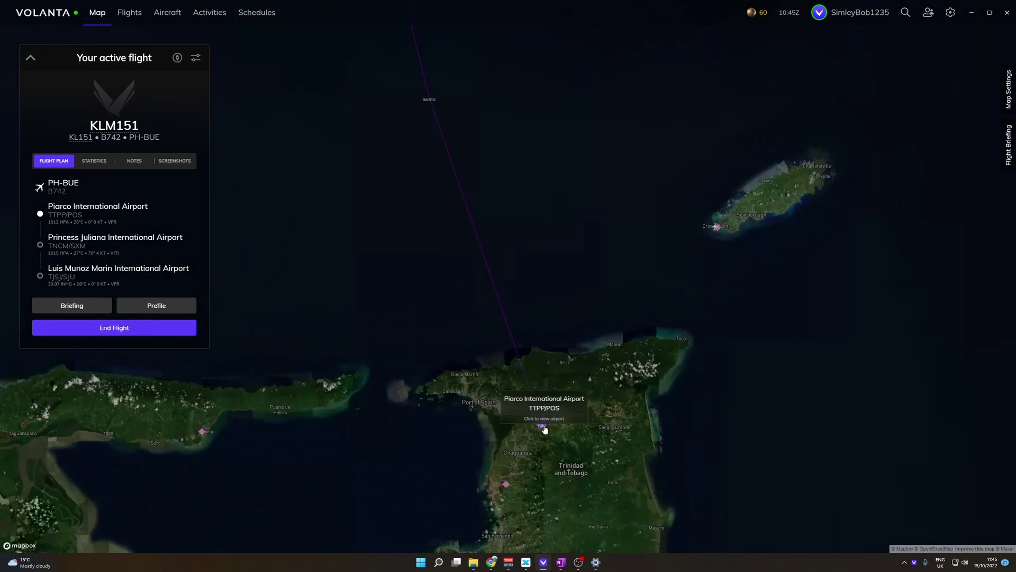
{"action": "scroll", "coordinate": [550, 423], "scroll_direction": "down", "scroll_amount": 1}
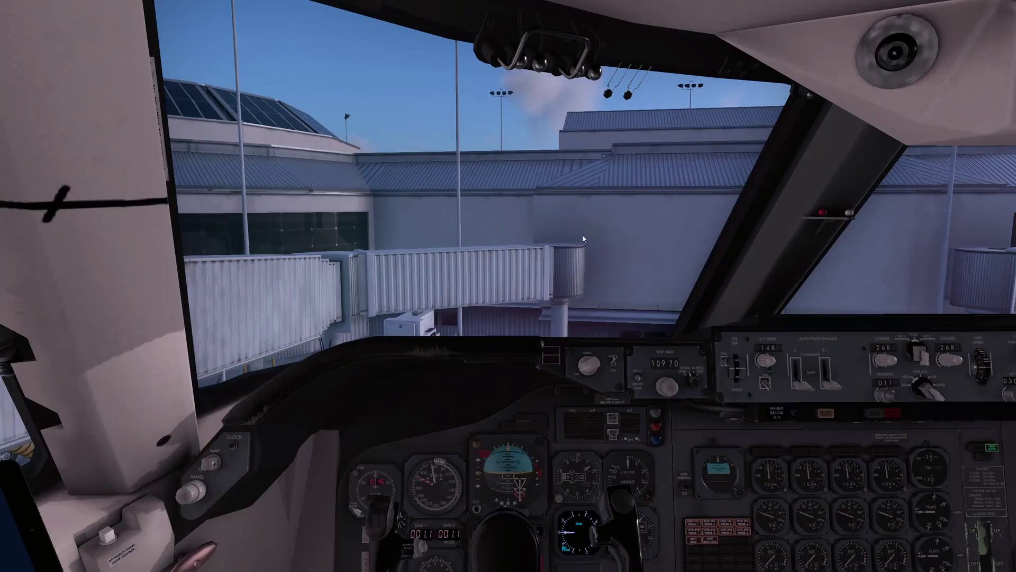
Return to the 747 cockpit and examine the captain's CIV-A control display unit up close
{"action": "left_click_drag", "start_coordinate": [582, 238], "coordinate": [625, 319]}
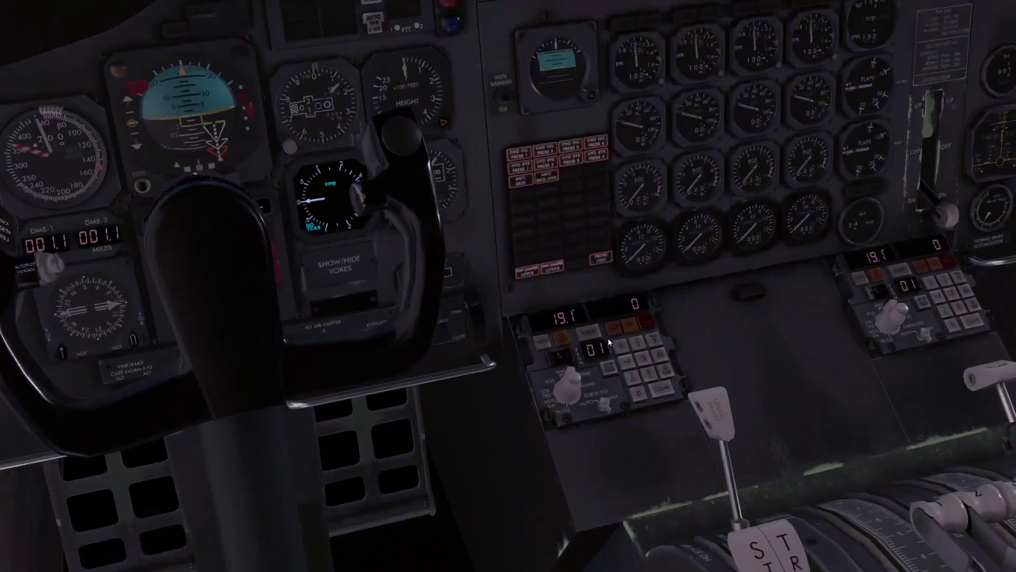
{"action": "scroll", "coordinate": [608, 339], "scroll_direction": "up", "scroll_amount": 3}
{"action": "scroll", "coordinate": [440, 261], "scroll_direction": "up", "scroll_amount": 1}
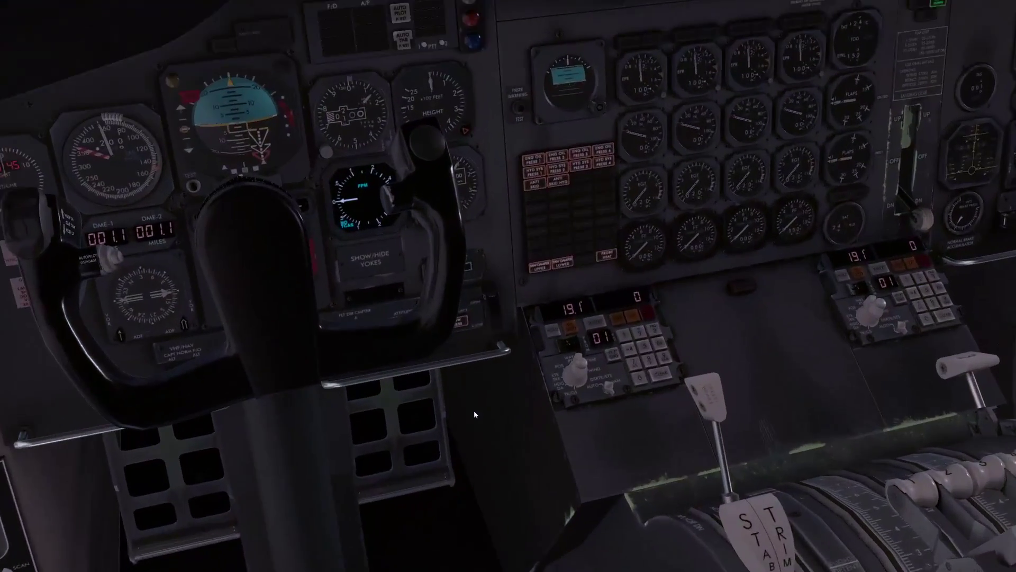
{"action": "left_click_drag", "start_coordinate": [469, 416], "coordinate": [447, 417]}
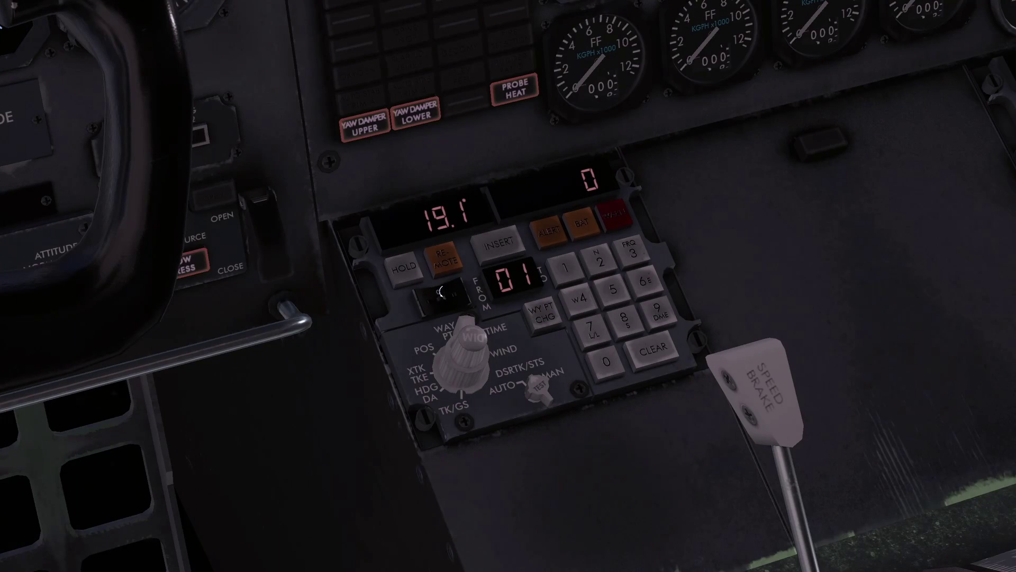
{"action": "scroll", "coordinate": [319, 366], "scroll_direction": "up", "scroll_amount": 2}
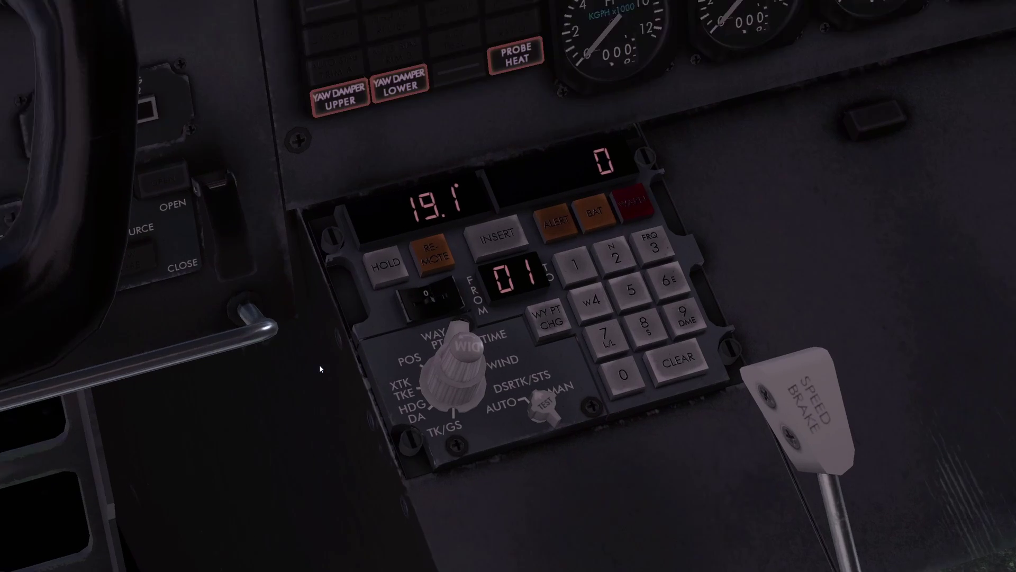
{"action": "scroll", "coordinate": [320, 369], "scroll_direction": "up", "scroll_amount": 3}
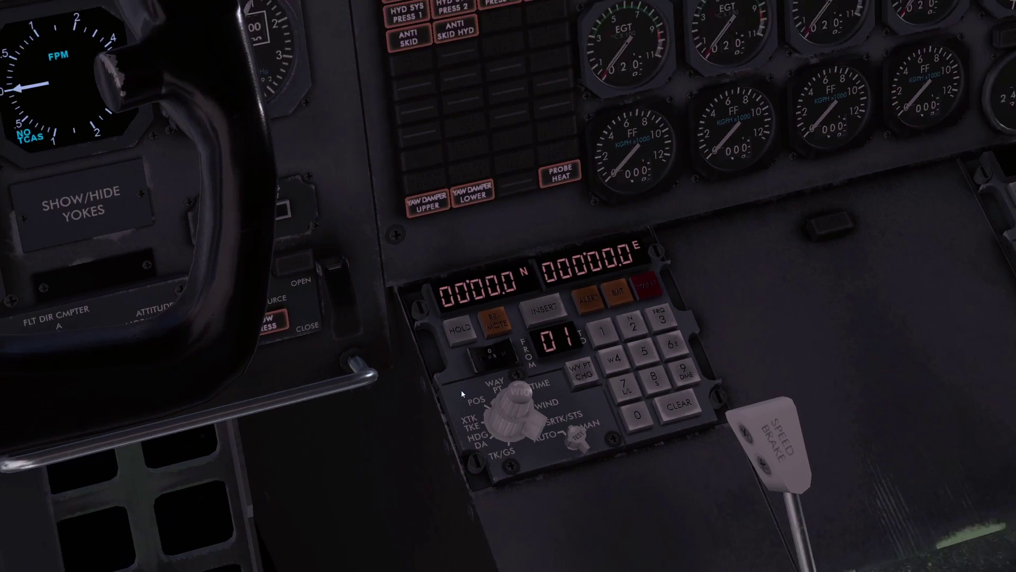
Insert the present position N 10°36.0 W 061°20.4 into the INS from the tablet's INS tools
{"action": "scroll", "coordinate": [462, 390], "scroll_direction": "down", "scroll_amount": 3}
{"action": "left_click_drag", "start_coordinate": [437, 371], "coordinate": [256, 339]}
{"action": "scroll", "coordinate": [262, 305], "scroll_direction": "up", "scroll_amount": 2}
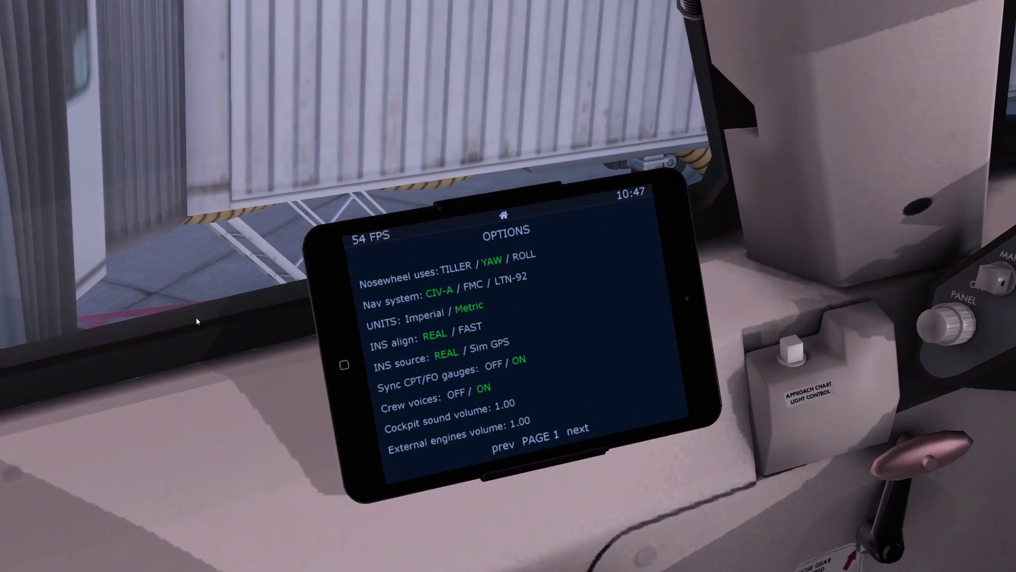
{"action": "left_click", "coordinate": [503, 217]}
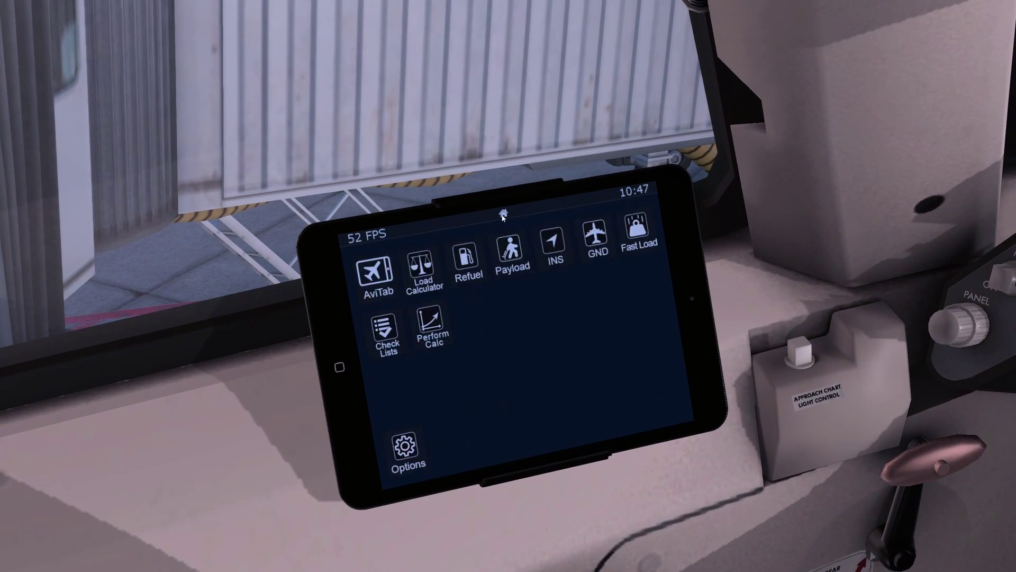
{"action": "left_click", "coordinate": [560, 255]}
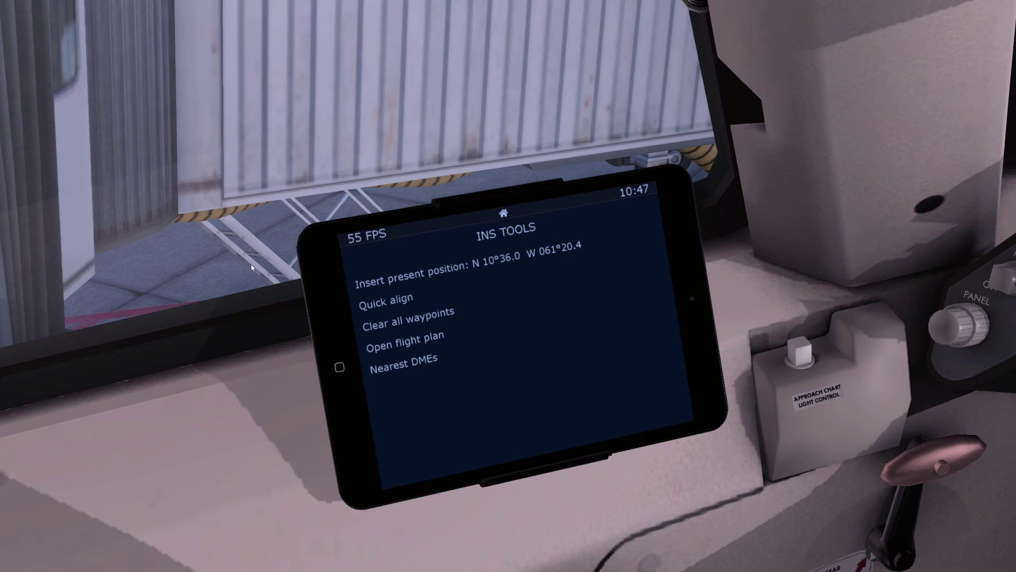
Compare the position on the CIV-A display with the Piarco coordinates in the flight plan
{"action": "scroll", "coordinate": [250, 262], "scroll_direction": "down", "scroll_amount": 5}
{"action": "left_click_drag", "start_coordinate": [250, 262], "coordinate": [456, 309]}
{"action": "scroll", "coordinate": [456, 309], "scroll_direction": "up", "scroll_amount": 4}
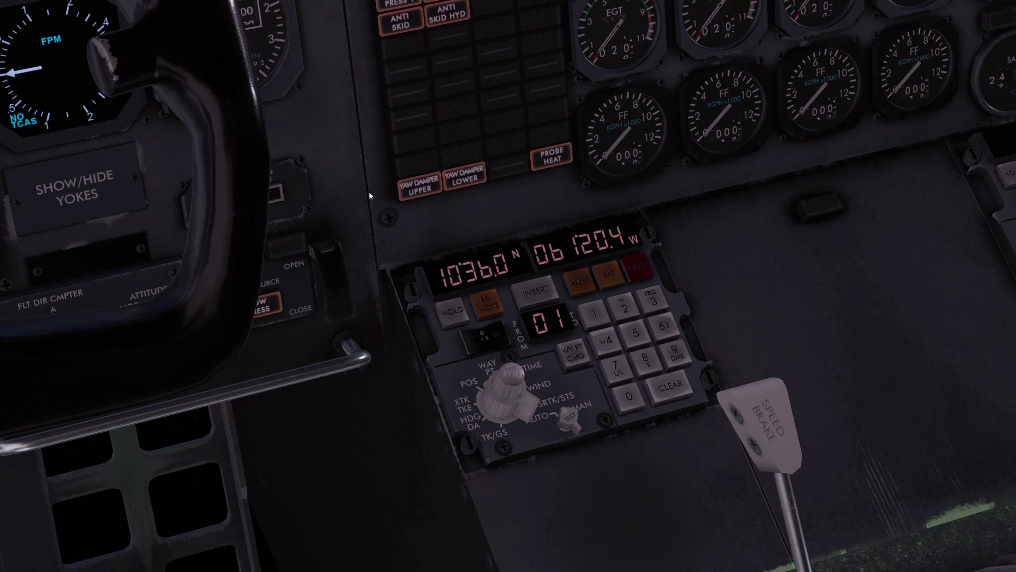
{"action": "mouse_move", "coordinate": [144, 4]}
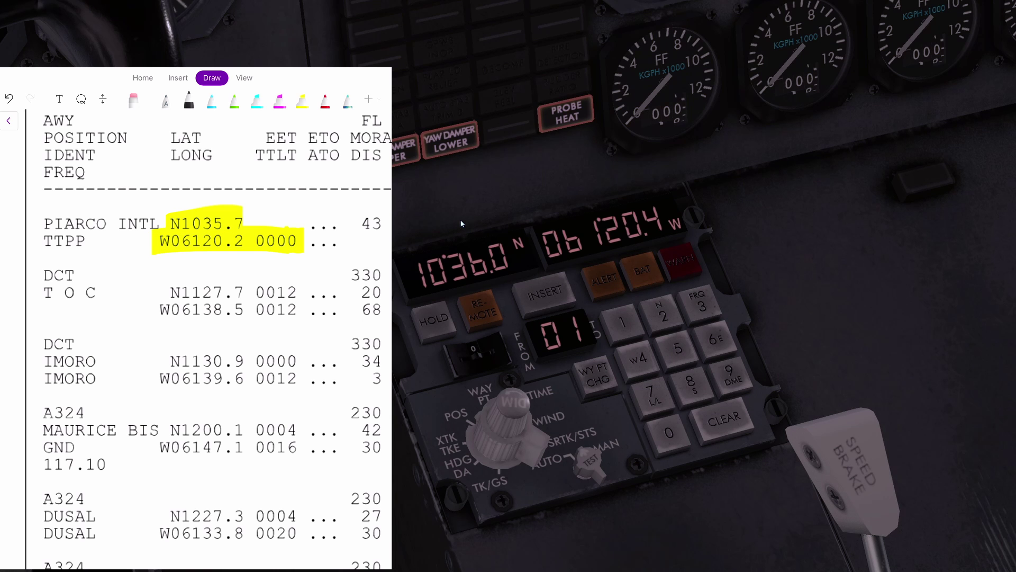
Switch from the cockpit to the Volanta route map and mark Piarco as waypoint 0 beside its flight log entry
{"action": "scroll", "coordinate": [494, 165], "scroll_direction": "down", "scroll_amount": 6}
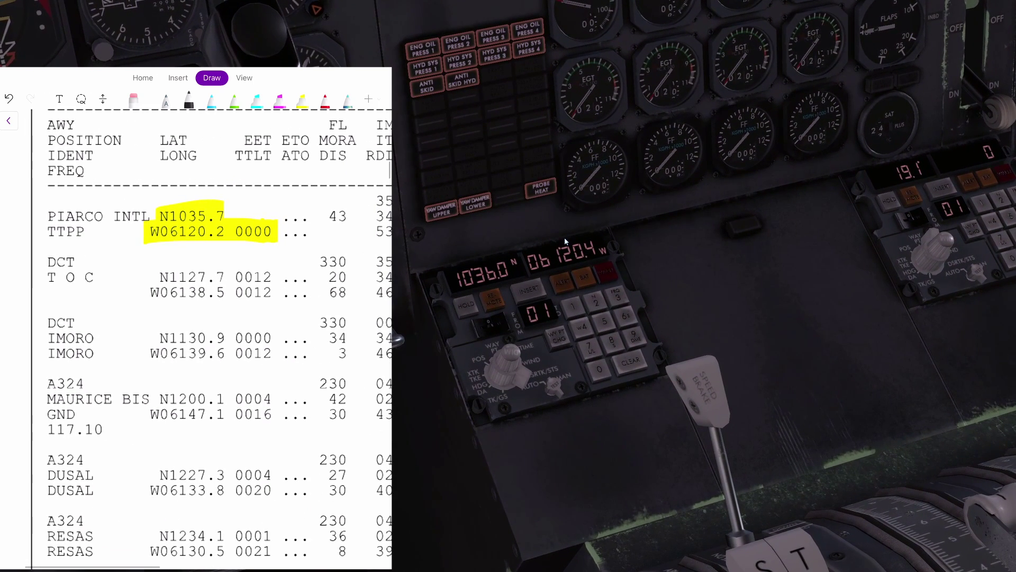
{"action": "scroll", "coordinate": [564, 238], "scroll_direction": "down", "scroll_amount": 6}
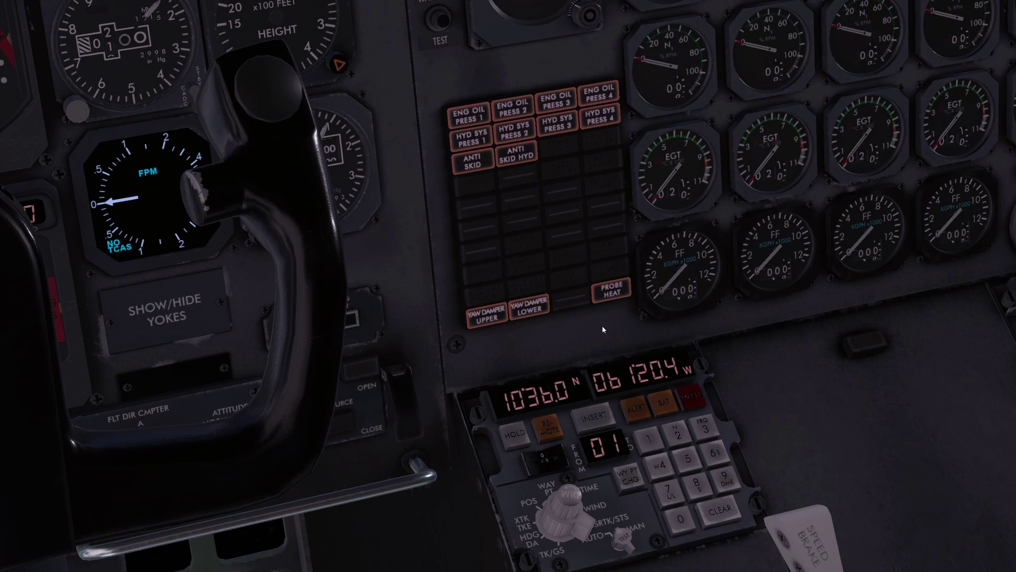
{"action": "scroll", "coordinate": [602, 326], "scroll_direction": "down", "scroll_amount": 5}
{"action": "scroll", "coordinate": [557, 336], "scroll_direction": "down", "scroll_amount": 2}
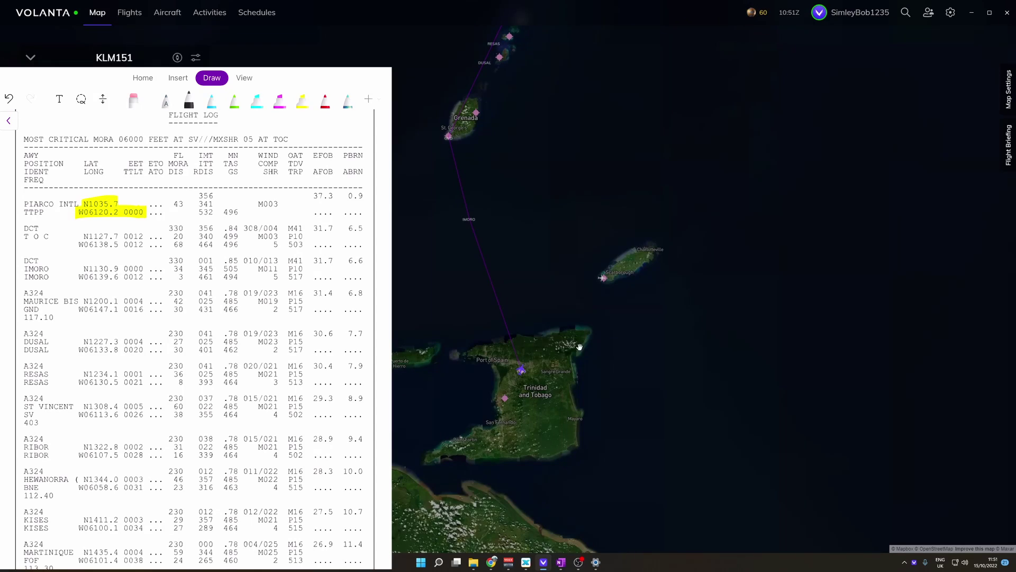
{"action": "scroll", "coordinate": [580, 346], "scroll_direction": "down", "scroll_amount": 3}
{"action": "scroll", "coordinate": [574, 390], "scroll_direction": "up", "scroll_amount": 3}
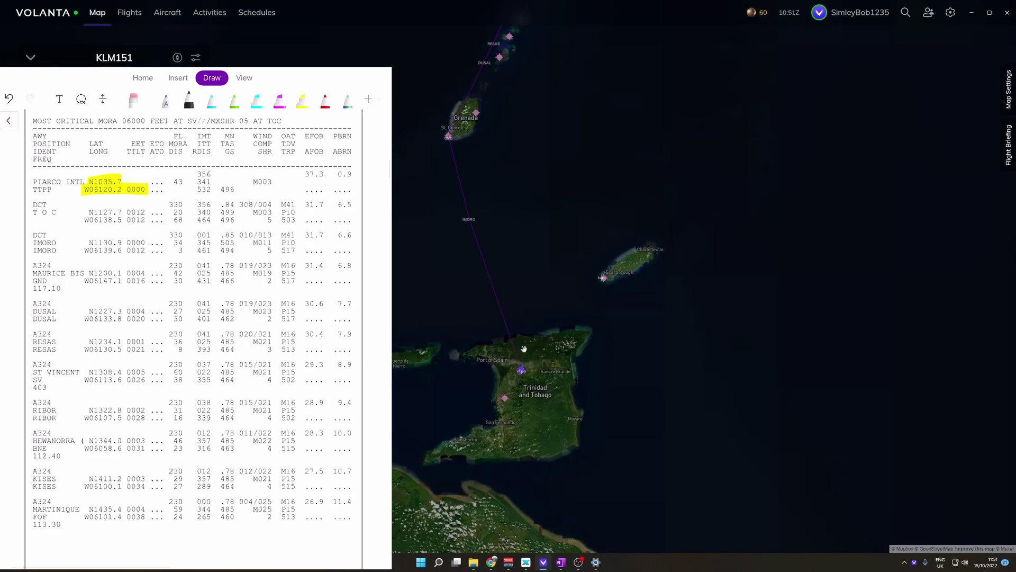
{"action": "scroll", "coordinate": [522, 370], "scroll_direction": "up", "scroll_amount": 3}
{"action": "scroll", "coordinate": [521, 370], "scroll_direction": "down", "scroll_amount": 3}
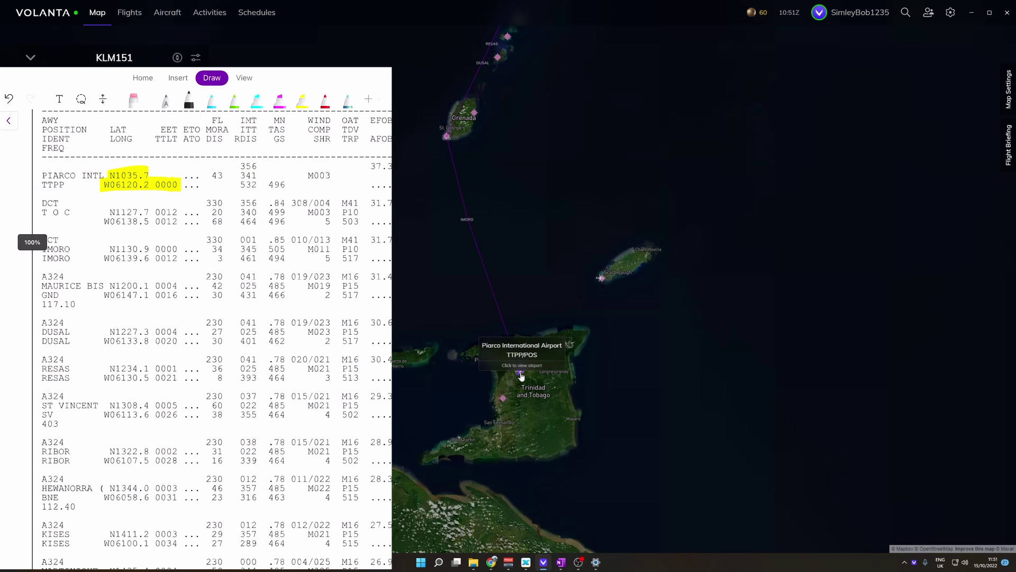
{"action": "key", "text": "ctrl+plus"}
{"action": "left_click_drag", "start_coordinate": [45, 201], "coordinate": [21, 180]}
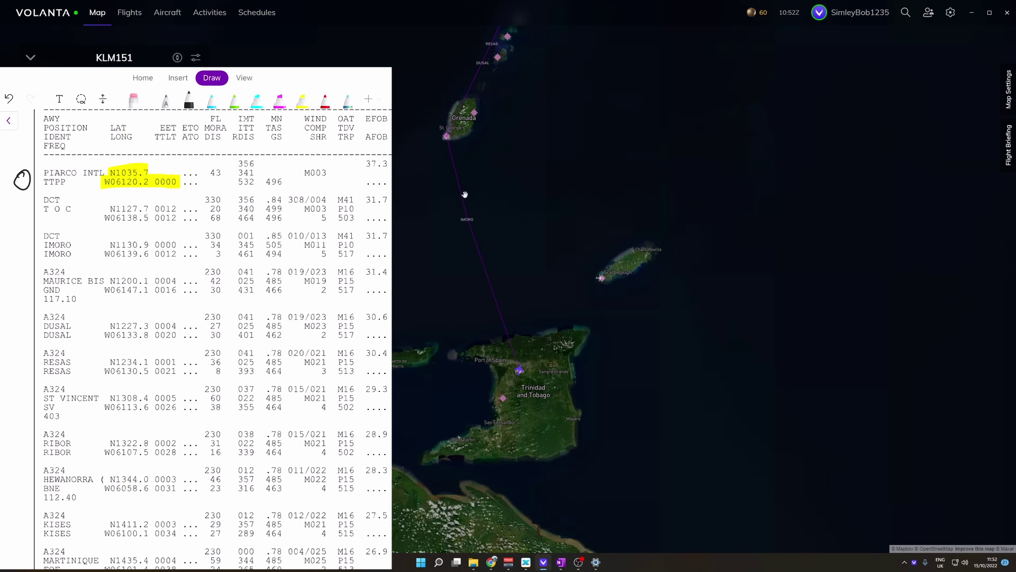
Examine the planned route on the map from Trinidad up the island chain to Sint Maarten
{"action": "scroll", "coordinate": [597, 389], "scroll_direction": "down", "scroll_amount": 2}
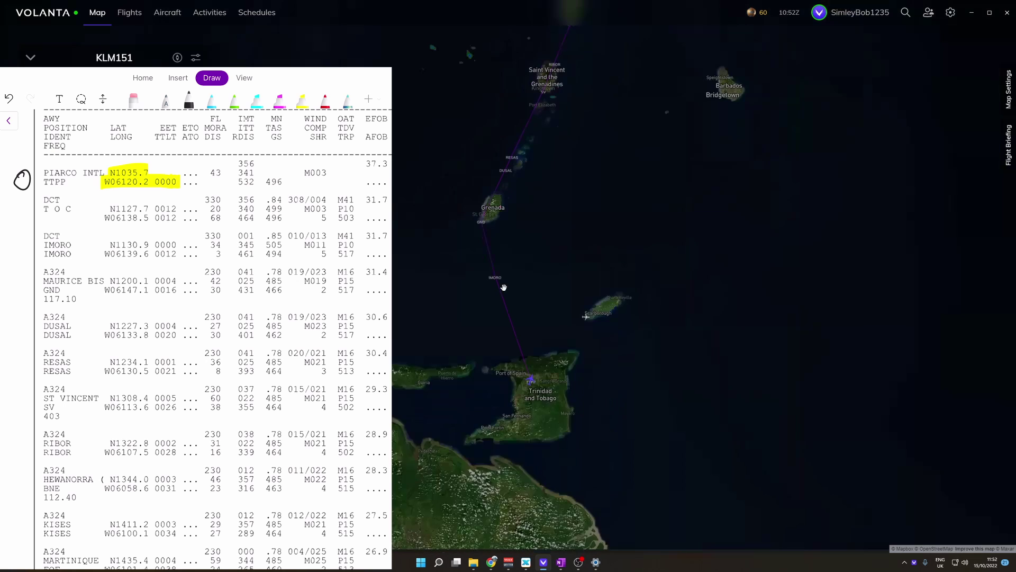
{"action": "scroll", "coordinate": [522, 380], "scroll_direction": "down", "scroll_amount": 2}
{"action": "left_click_drag", "start_coordinate": [524, 217], "coordinate": [558, 307]}
{"action": "scroll", "coordinate": [540, 374], "scroll_direction": "down", "scroll_amount": 3}
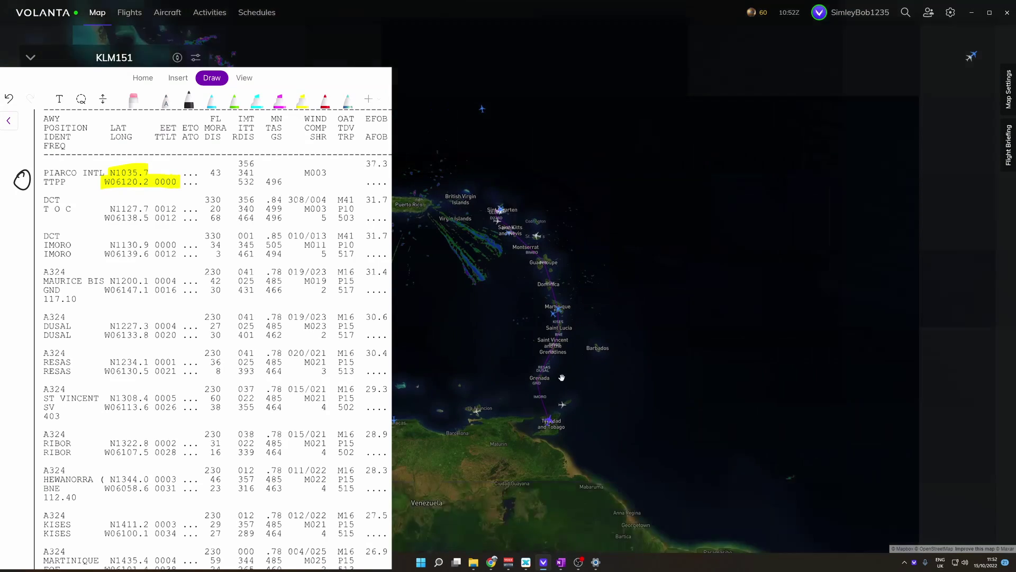
{"action": "scroll", "coordinate": [529, 385], "scroll_direction": "up", "scroll_amount": 5}
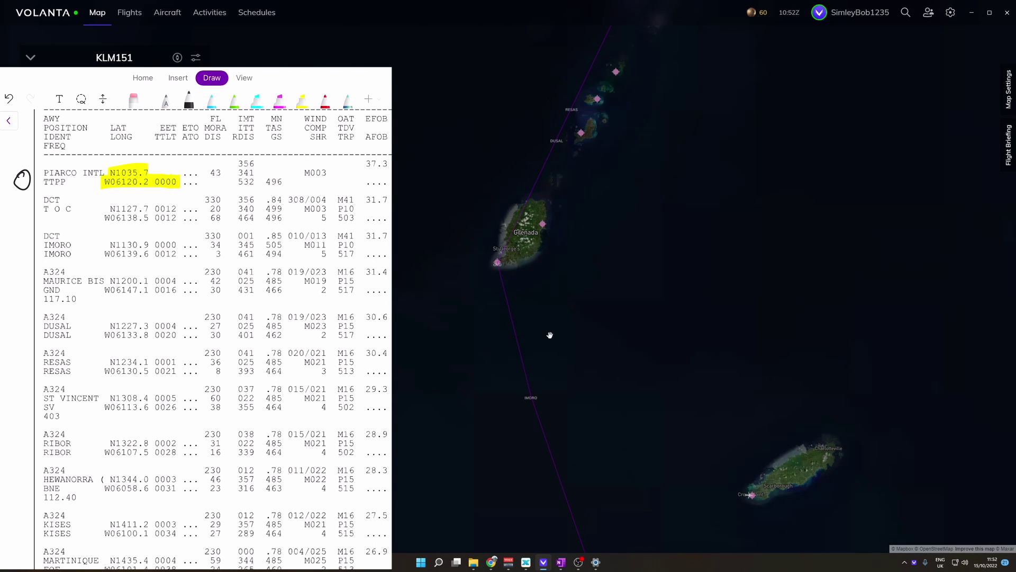
{"action": "scroll", "coordinate": [544, 375], "scroll_direction": "down", "scroll_amount": 6}
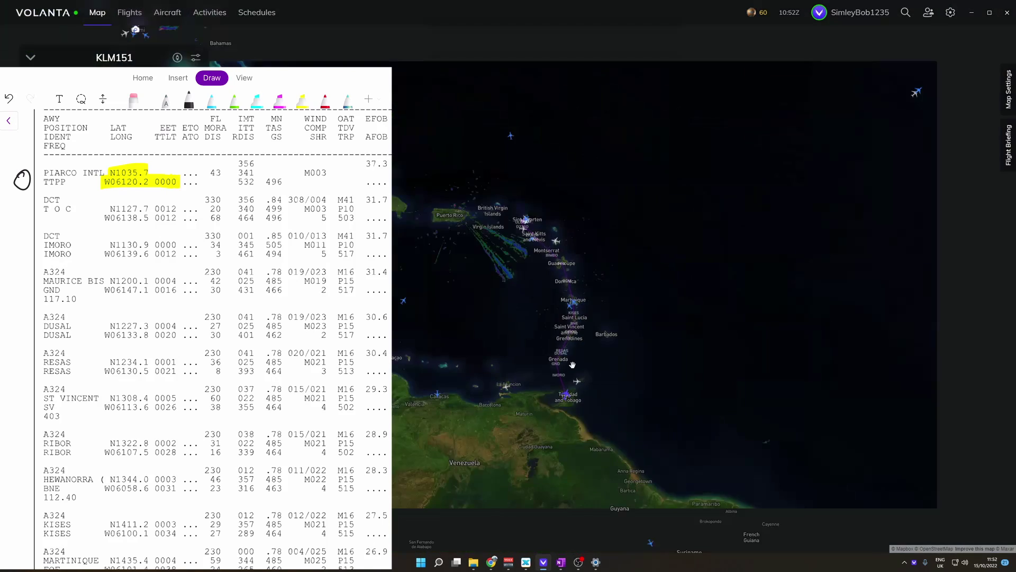
{"action": "left_click_drag", "start_coordinate": [437, 250], "coordinate": [440, 281]}
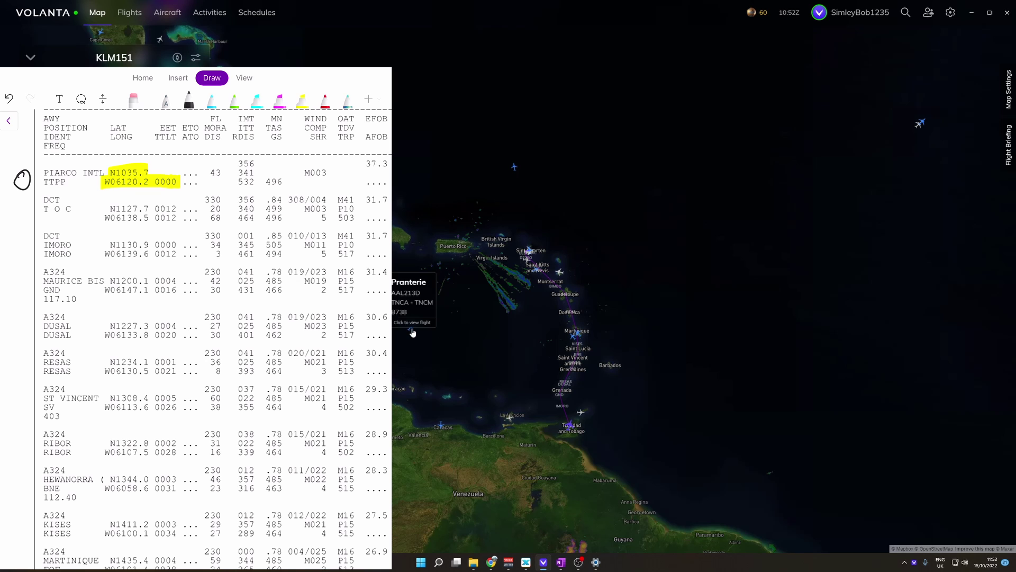
{"action": "scroll", "coordinate": [583, 381], "scroll_direction": "up", "scroll_amount": 5}
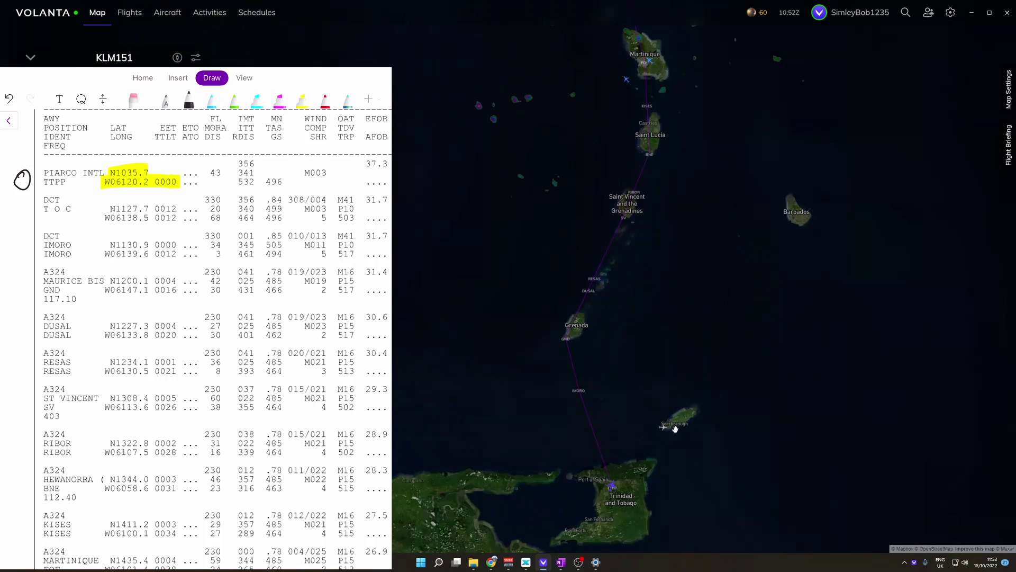
{"action": "scroll", "coordinate": [561, 301], "scroll_direction": "up", "scroll_amount": 2}
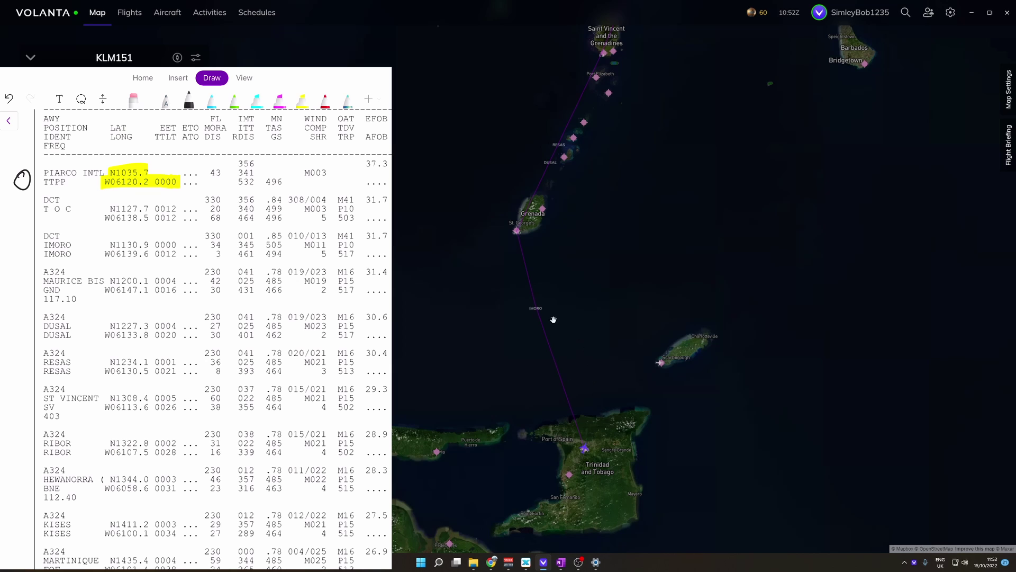
Locate the GND VOR on Grenada, circle its ident in the flight log and number the entry as waypoint 1
{"action": "scroll", "coordinate": [605, 323], "scroll_direction": "up", "scroll_amount": 3}
{"action": "scroll", "coordinate": [526, 317], "scroll_direction": "down", "scroll_amount": 2}
{"action": "left_click_drag", "start_coordinate": [583, 348], "coordinate": [601, 441]}
{"action": "left_click_drag", "start_coordinate": [596, 378], "coordinate": [547, 219]}
{"action": "scroll", "coordinate": [547, 218], "scroll_direction": "down", "scroll_amount": 2}
{"action": "scroll", "coordinate": [212, 328], "scroll_direction": "down", "scroll_amount": 2}
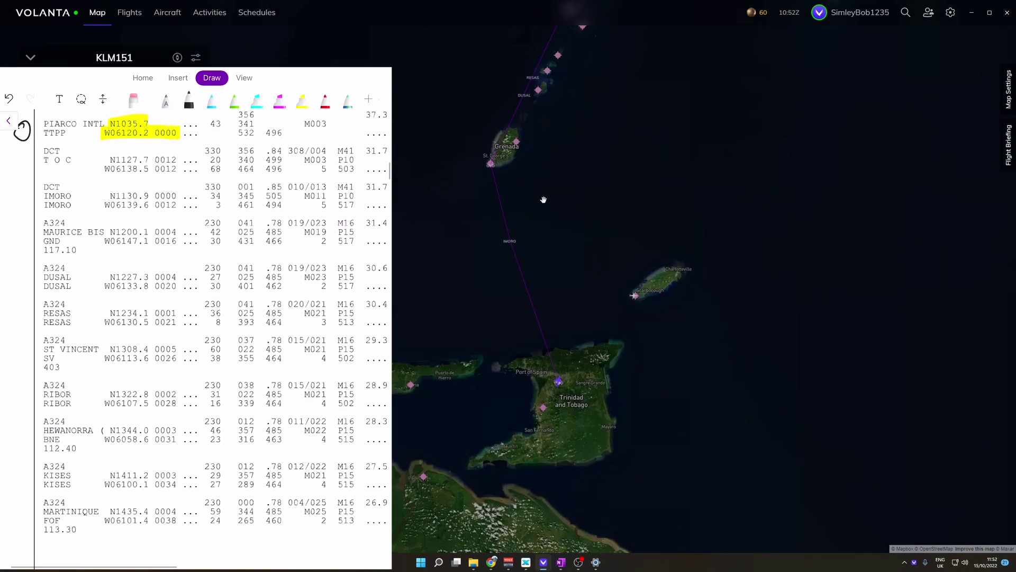
{"action": "scroll", "coordinate": [493, 161], "scroll_direction": "up", "scroll_amount": 5}
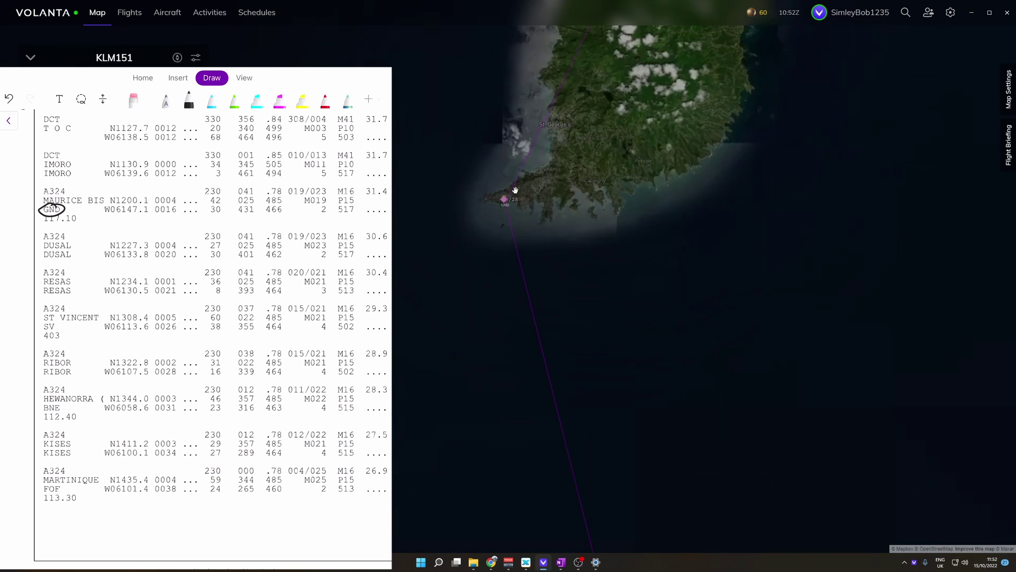
{"action": "scroll", "coordinate": [507, 195], "scroll_direction": "up", "scroll_amount": 2}
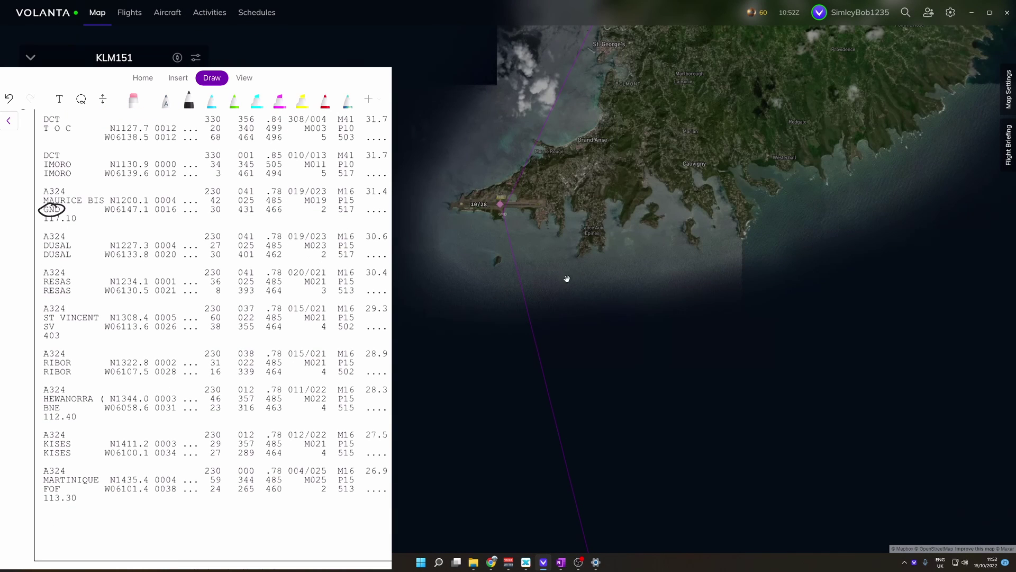
{"action": "mouse_move", "coordinate": [153, 197]}
{"action": "left_mouse_down"}
{"action": "mouse_move", "coordinate": [85, 214]}
{"action": "mouse_move", "coordinate": [119, 192]}
{"action": "left_mouse_up"}
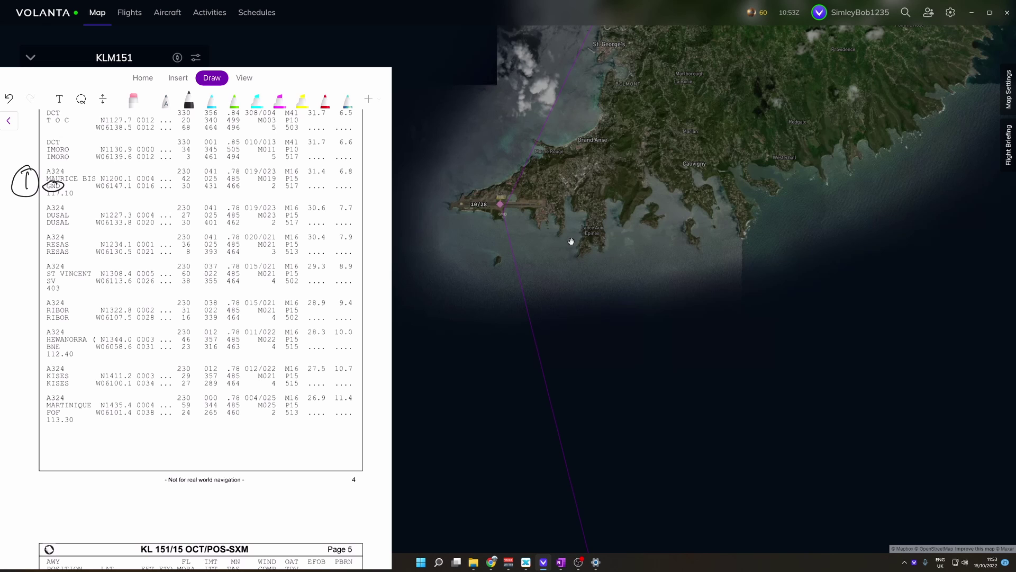
Follow the route north past DUSAL and RESAS and number St Vincent (SV) as waypoint 2 in the flight log
{"action": "scroll", "coordinate": [572, 241], "scroll_direction": "down", "scroll_amount": 6}
{"action": "left_click_drag", "start_coordinate": [572, 241], "coordinate": [534, 471]}
{"action": "left_click_drag", "start_coordinate": [687, 263], "coordinate": [508, 450]}
{"action": "left_click_drag", "start_coordinate": [592, 251], "coordinate": [558, 304]}
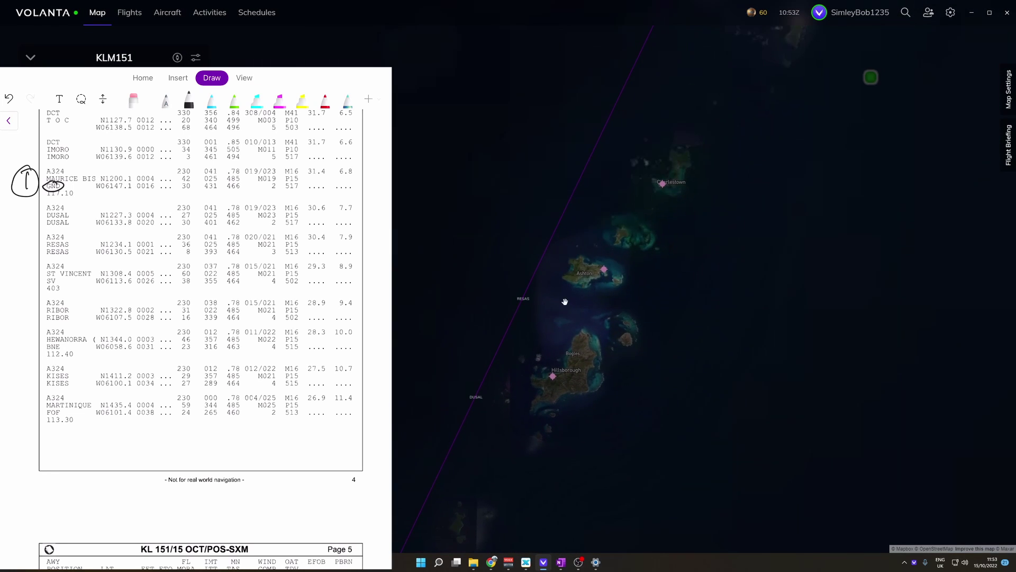
{"action": "scroll", "coordinate": [527, 270], "scroll_direction": "down", "scroll_amount": 5}
{"action": "left_click_drag", "start_coordinate": [569, 269], "coordinate": [529, 363]}
{"action": "scroll", "coordinate": [528, 363], "scroll_direction": "up", "scroll_amount": 3}
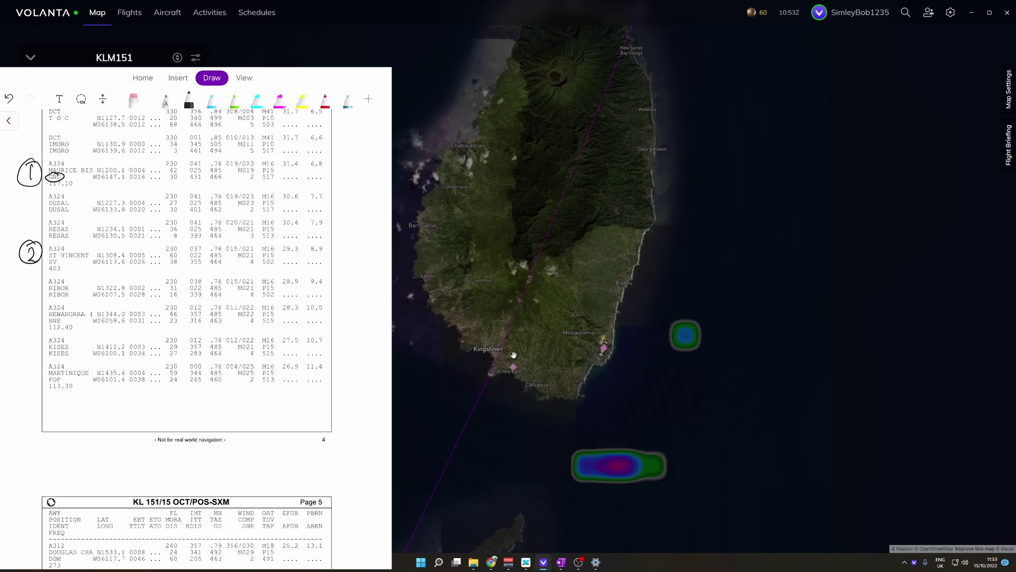
Locate BNE at the southern end of Saint Lucia and number Hewanorra as waypoint 3 in the flight log
{"action": "scroll", "coordinate": [585, 311], "scroll_direction": "down", "scroll_amount": 5}
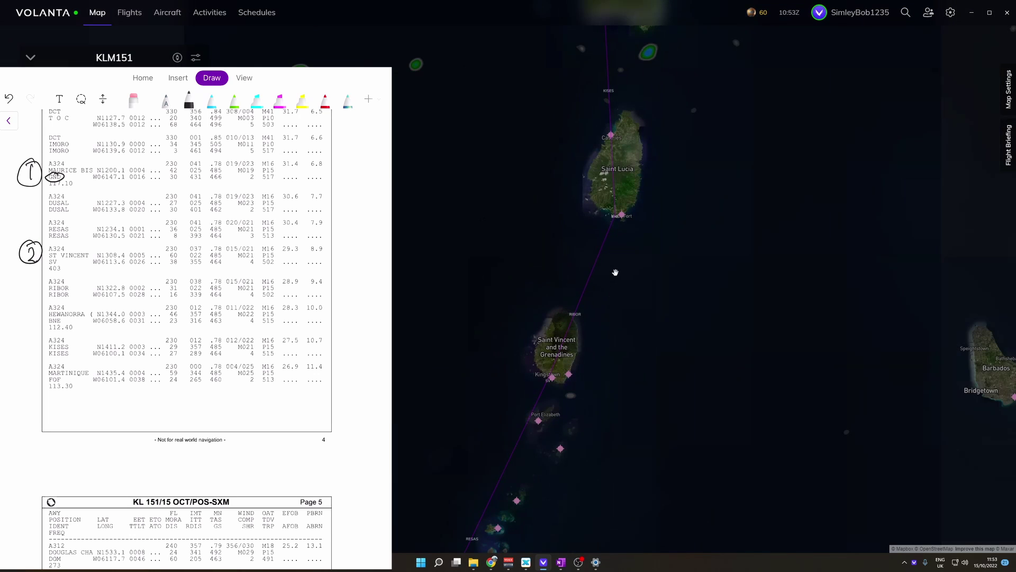
{"action": "left_click_drag", "start_coordinate": [599, 284], "coordinate": [581, 297]}
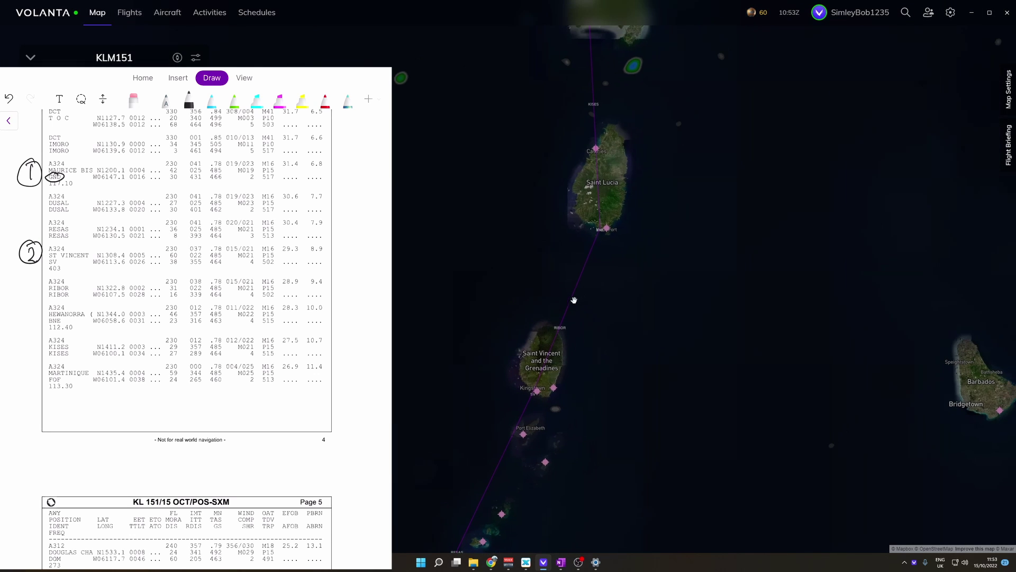
{"action": "scroll", "coordinate": [599, 223], "scroll_direction": "up", "scroll_amount": 5}
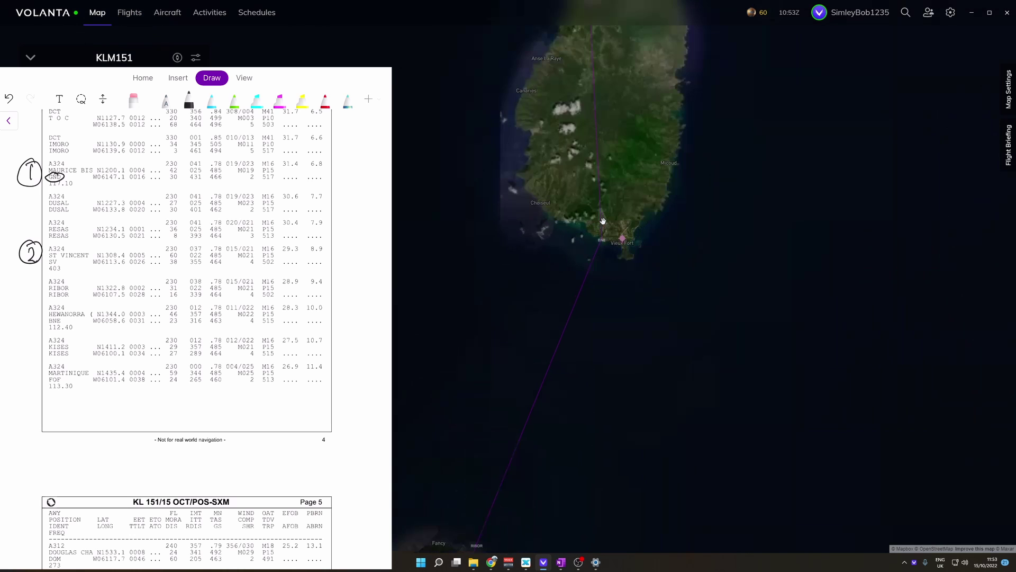
{"action": "scroll", "coordinate": [598, 248], "scroll_direction": "up", "scroll_amount": 2}
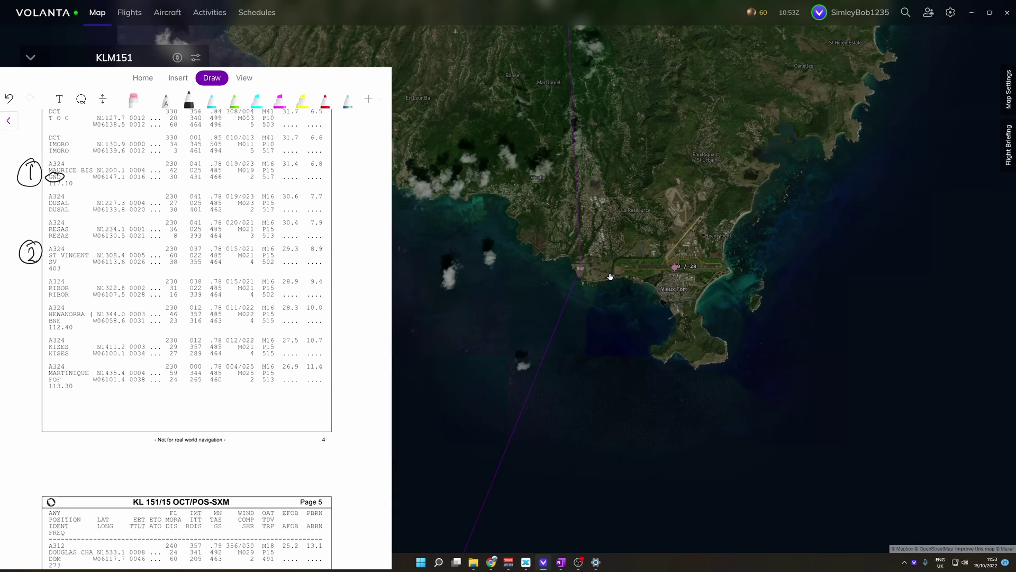
{"action": "scroll", "coordinate": [582, 270], "scroll_direction": "down", "scroll_amount": 10}
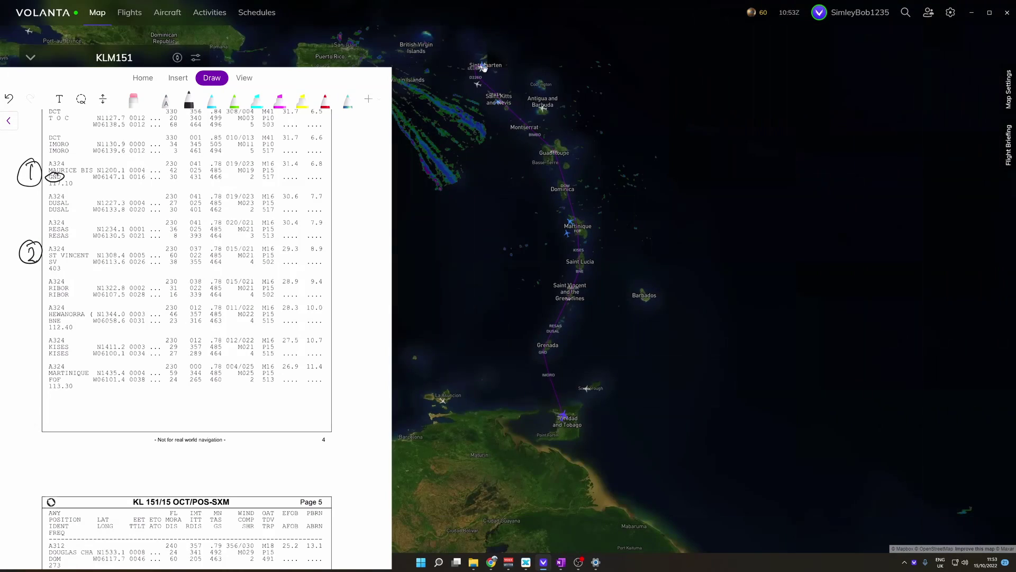
{"action": "scroll", "coordinate": [588, 248], "scroll_direction": "up", "scroll_amount": 10}
{"action": "scroll", "coordinate": [592, 239], "scroll_direction": "up", "scroll_amount": 2}
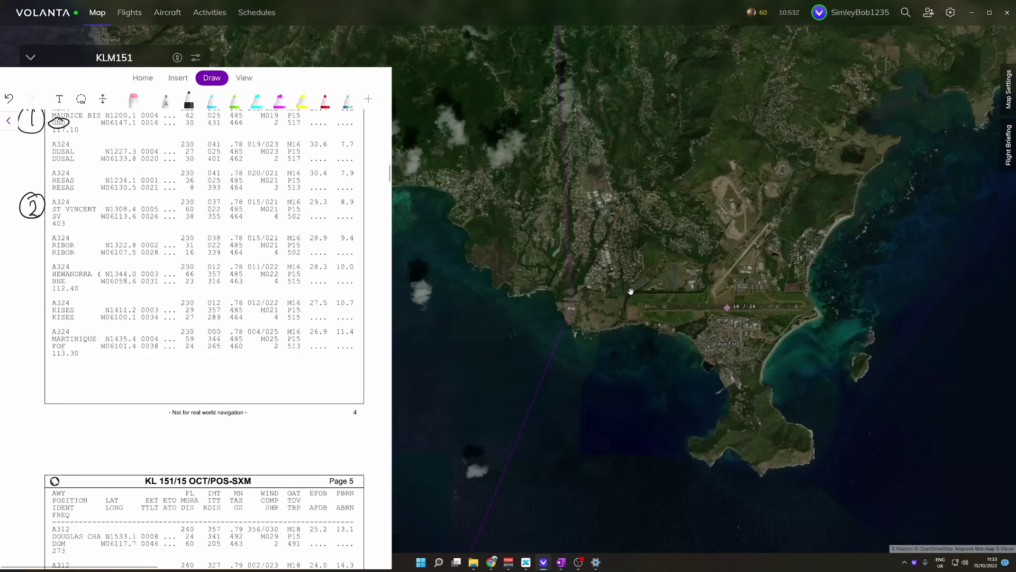
{"action": "scroll", "coordinate": [630, 290], "scroll_direction": "up", "scroll_amount": 2}
{"action": "mouse_move", "coordinate": [25, 268]}
{"action": "left_mouse_down"}
{"action": "mouse_move", "coordinate": [34, 279]}
{"action": "mouse_move", "coordinate": [48, 267]}
{"action": "left_mouse_up"}
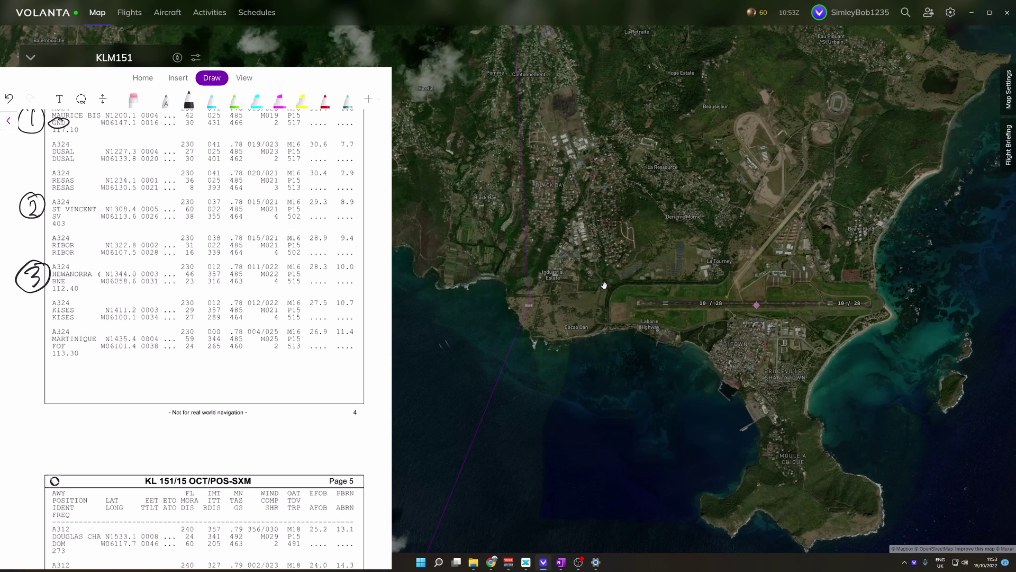
Locate the FOF VOR by Martinique's runway 09/27 and number the Martinique entry as waypoint 4 in the flight log
{"action": "scroll", "coordinate": [532, 309], "scroll_direction": "down", "scroll_amount": 5}
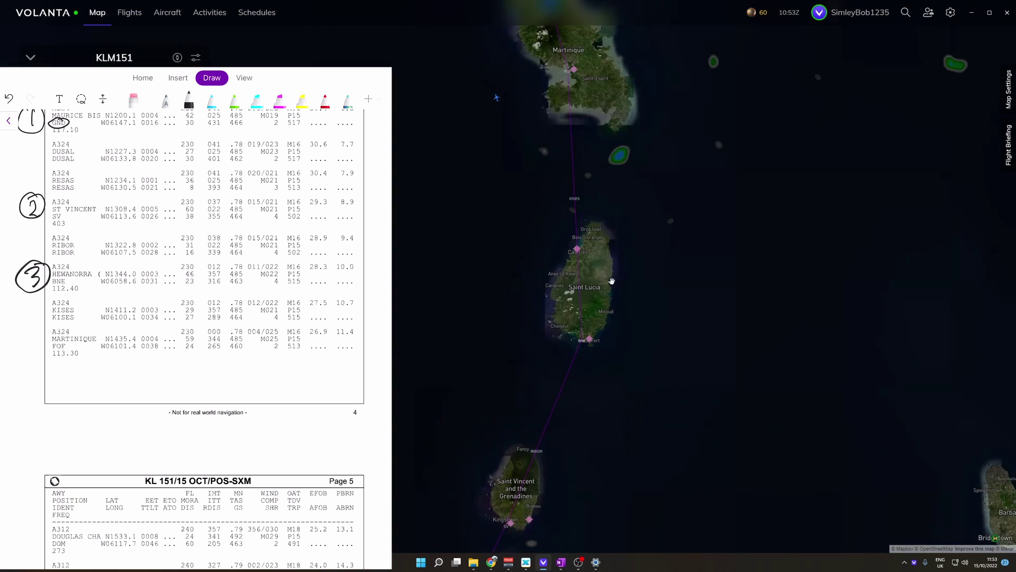
{"action": "scroll", "coordinate": [537, 275], "scroll_direction": "up", "scroll_amount": 5}
{"action": "scroll", "coordinate": [513, 287], "scroll_direction": "up", "scroll_amount": 2}
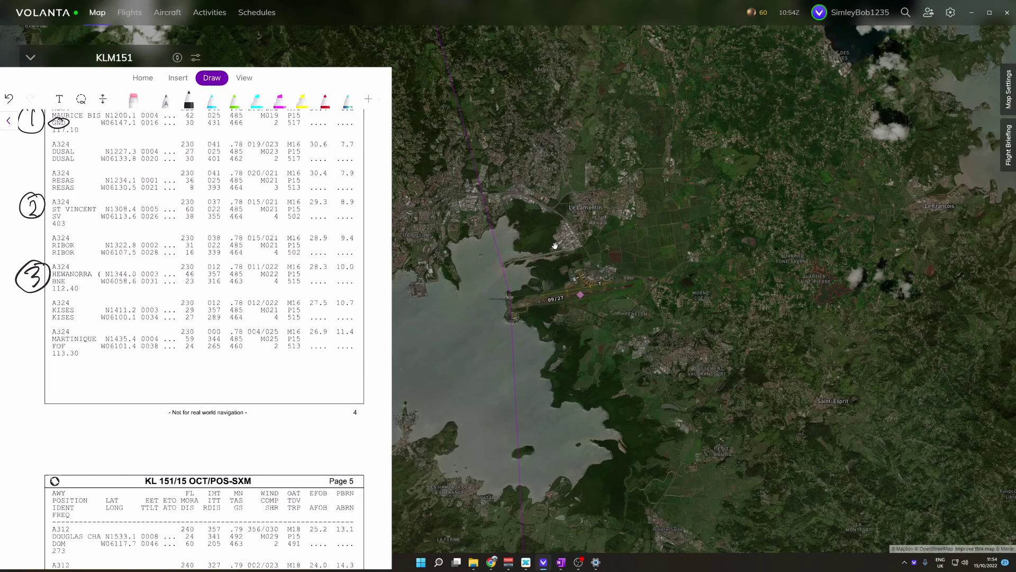
{"action": "scroll", "coordinate": [196, 338], "scroll_direction": "down", "scroll_amount": 3}
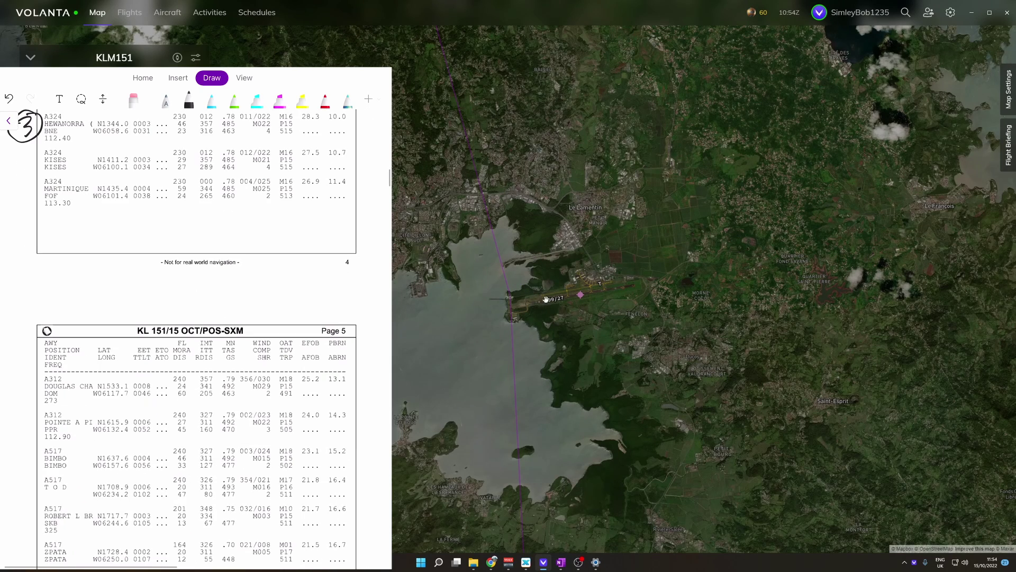
{"action": "mouse_move", "coordinate": [23, 183]}
{"action": "left_mouse_down"}
{"action": "mouse_move", "coordinate": [33, 194]}
{"action": "mouse_move", "coordinate": [38, 177]}
{"action": "left_mouse_up"}
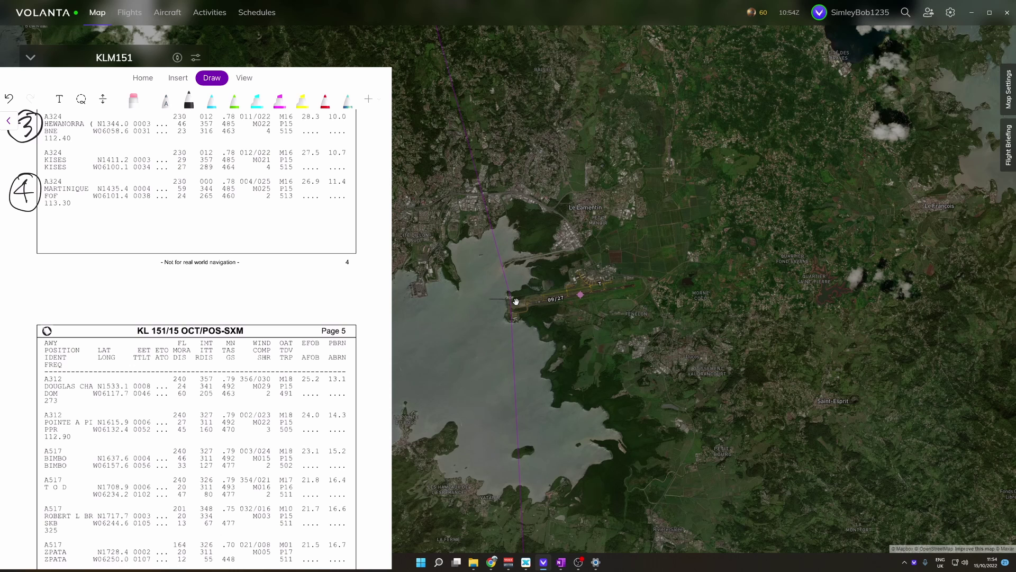
Follow the route past Dominica to Guadeloupe and number Pointe-à-Pitre (PPR) as waypoint 5 on flight log page 5
{"action": "scroll", "coordinate": [196, 339], "scroll_direction": "down", "scroll_amount": 4}
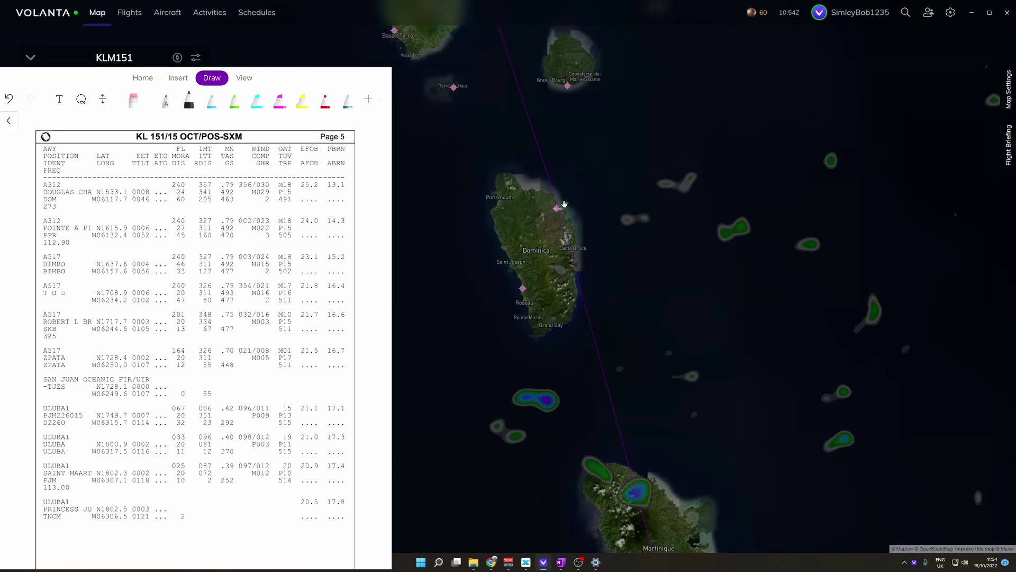
{"action": "scroll", "coordinate": [563, 204], "scroll_direction": "up", "scroll_amount": 4}
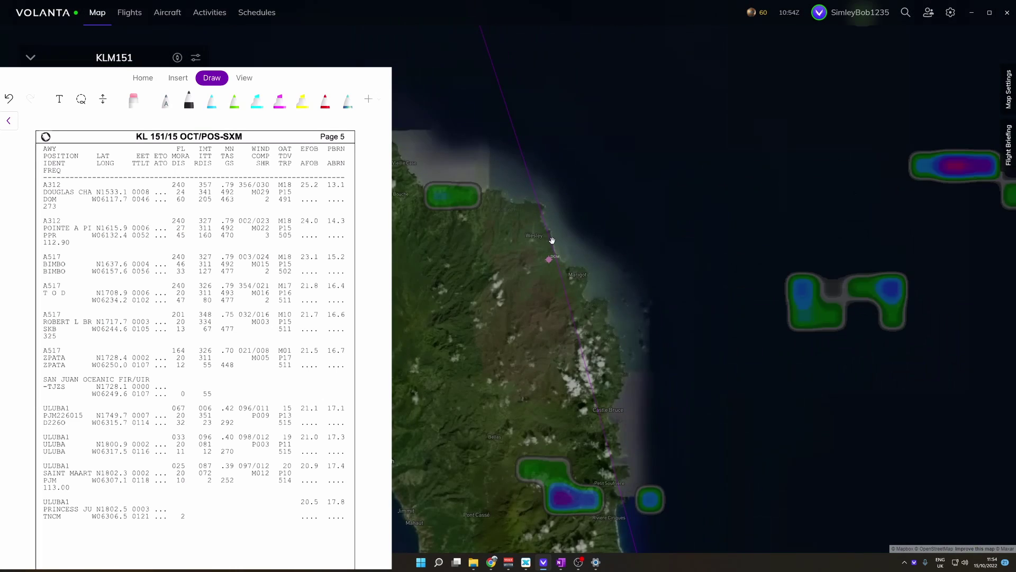
{"action": "scroll", "coordinate": [552, 247], "scroll_direction": "down", "scroll_amount": 3}
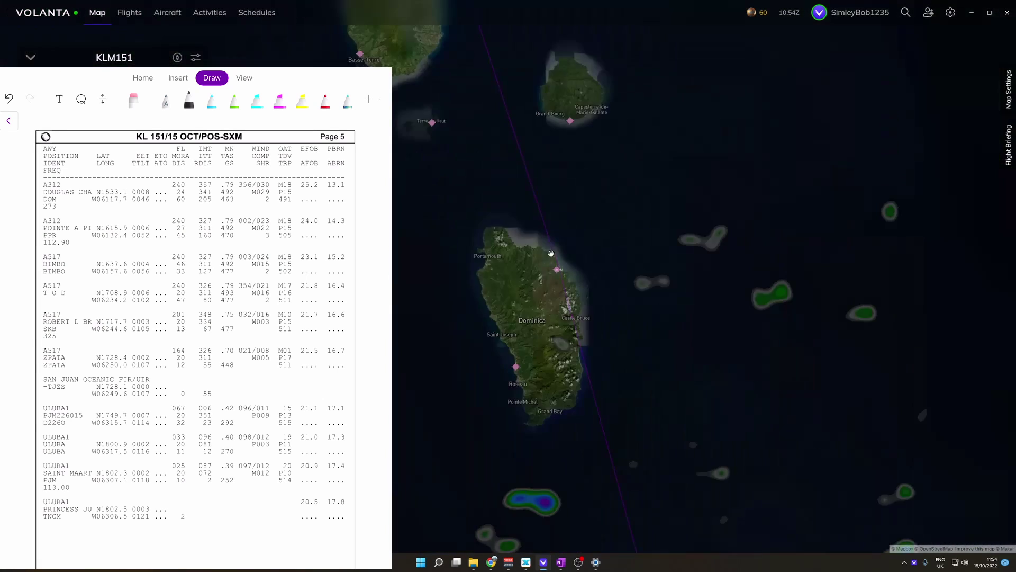
{"action": "scroll", "coordinate": [551, 253], "scroll_direction": "down", "scroll_amount": 3}
{"action": "left_click_drag", "start_coordinate": [548, 249], "coordinate": [588, 402]}
{"action": "scroll", "coordinate": [620, 416], "scroll_direction": "down", "scroll_amount": 1}
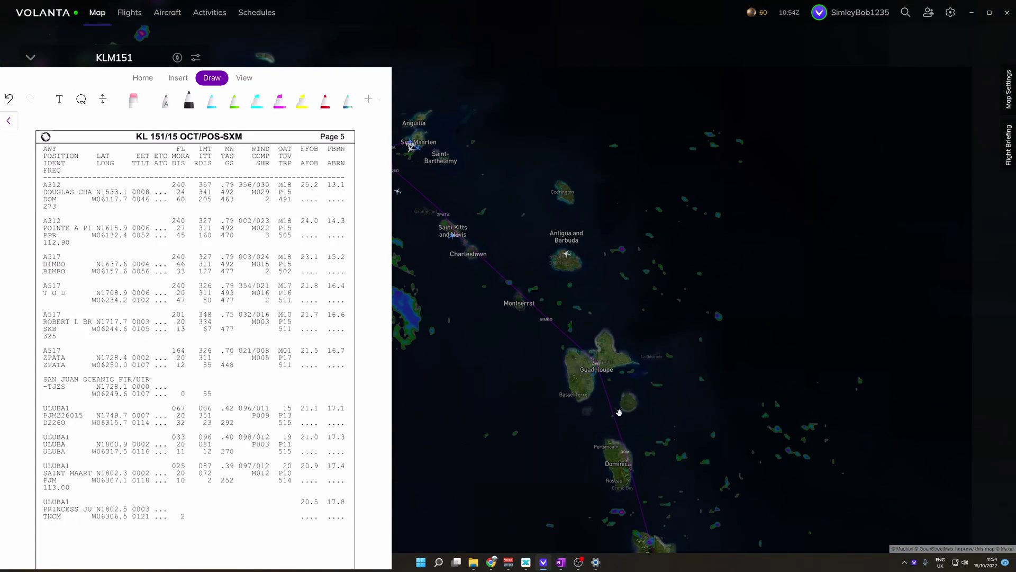
{"action": "scroll", "coordinate": [598, 365], "scroll_direction": "up", "scroll_amount": 8}
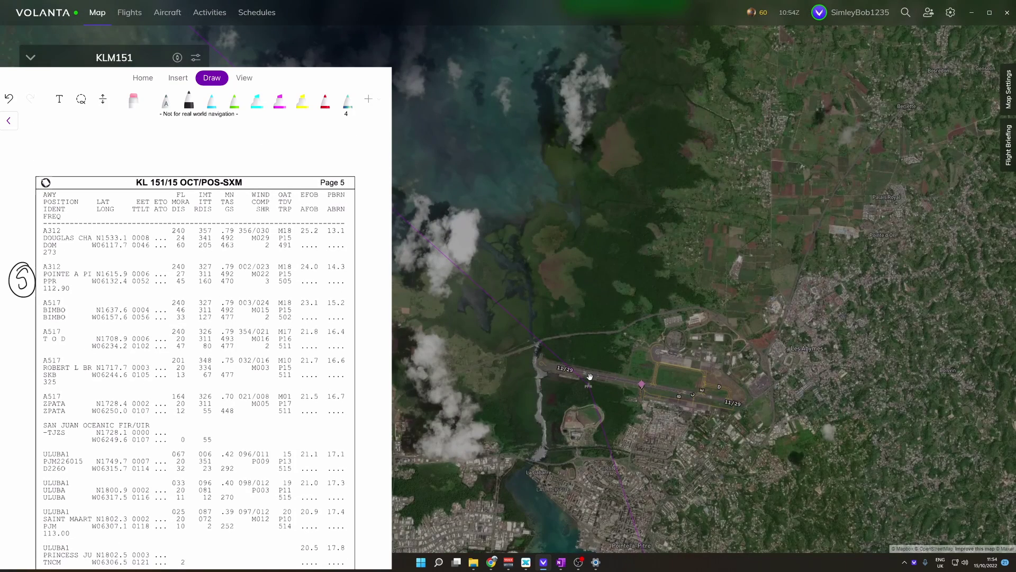
Follow the route past BIMBO and Montserrat to Saint Kitts and number Robert L Bradshaw (SKB) as waypoint 6 in the flight log
{"action": "scroll", "coordinate": [196, 339], "scroll_direction": "down", "scroll_amount": 2}
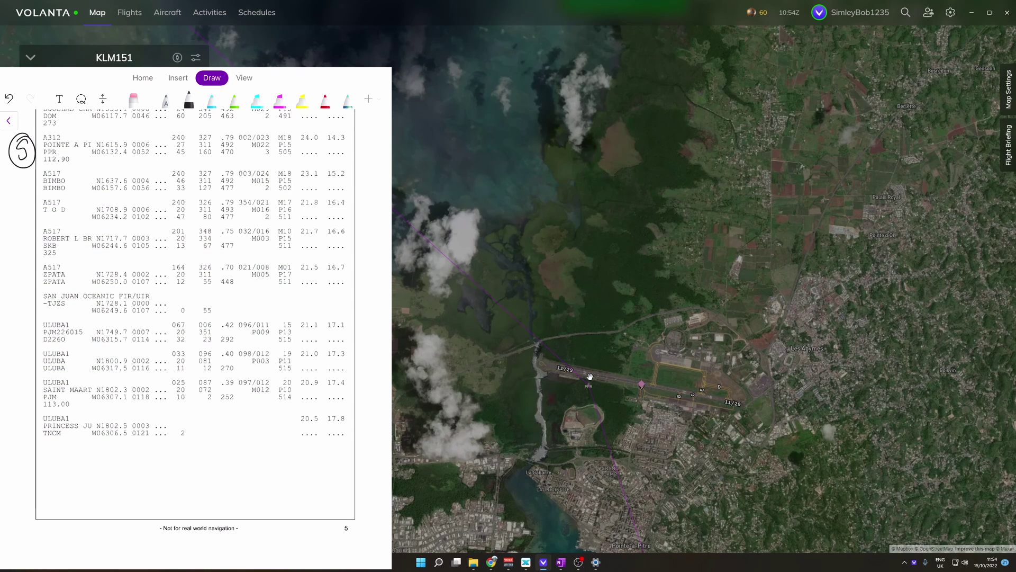
{"action": "scroll", "coordinate": [587, 378], "scroll_direction": "down", "scroll_amount": 5}
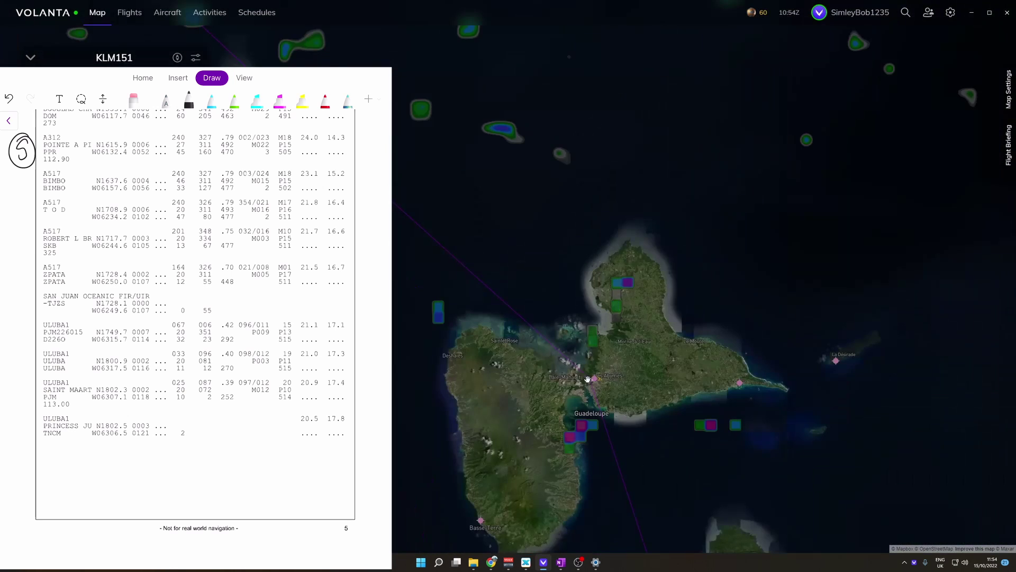
{"action": "scroll", "coordinate": [588, 379], "scroll_direction": "down", "scroll_amount": 3}
{"action": "left_click_drag", "start_coordinate": [500, 326], "coordinate": [681, 399]}
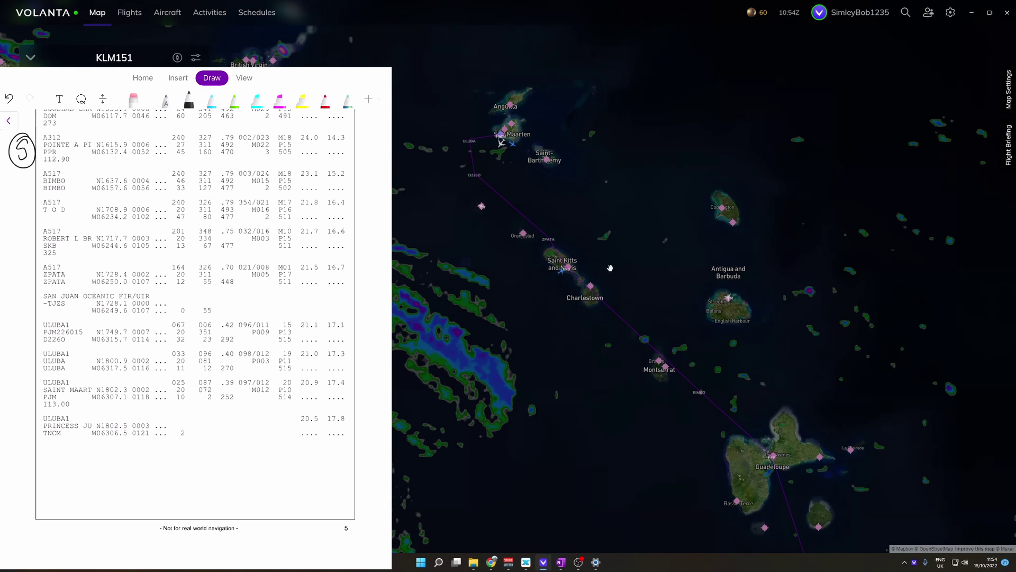
{"action": "scroll", "coordinate": [717, 397], "scroll_direction": "up", "scroll_amount": 3}
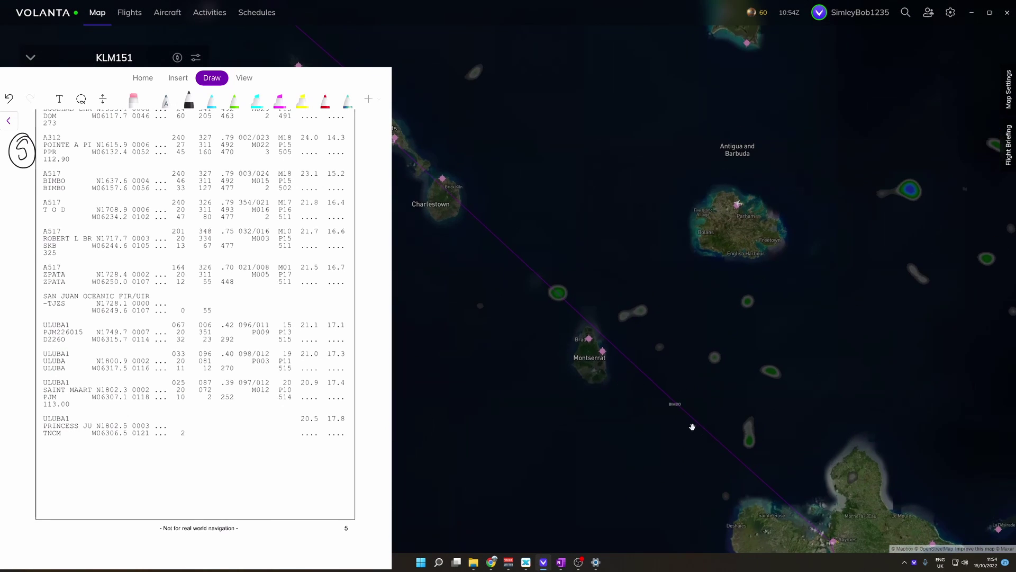
{"action": "left_click_drag", "start_coordinate": [540, 339], "coordinate": [625, 423]}
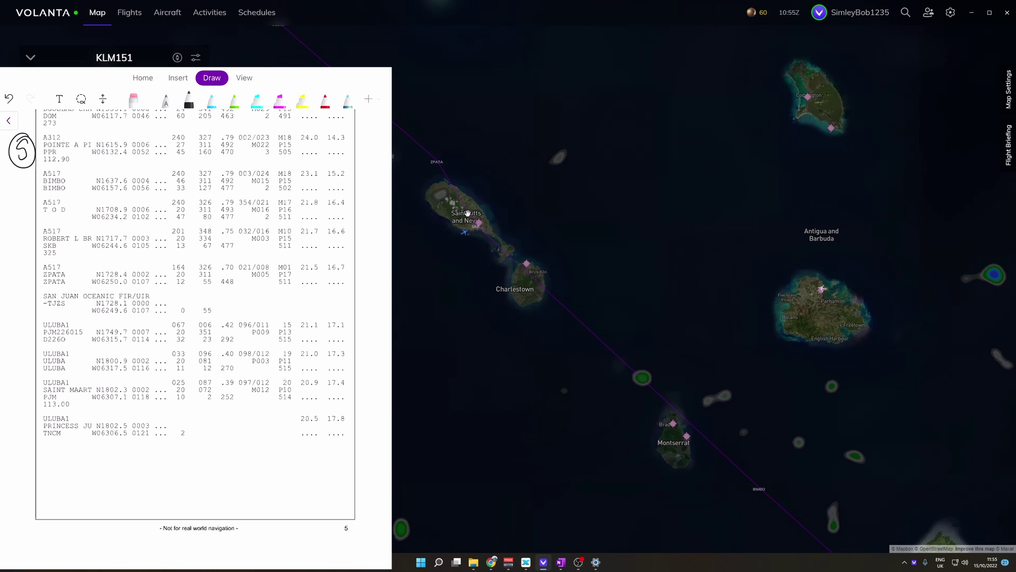
{"action": "scroll", "coordinate": [467, 212], "scroll_direction": "up", "scroll_amount": 5}
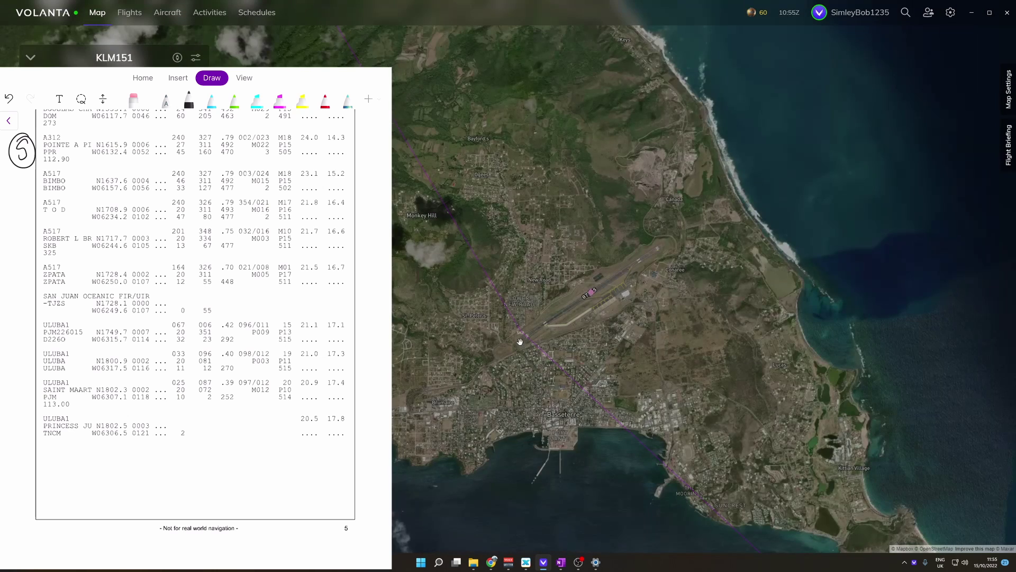
{"action": "scroll", "coordinate": [519, 340], "scroll_direction": "up", "scroll_amount": 6}
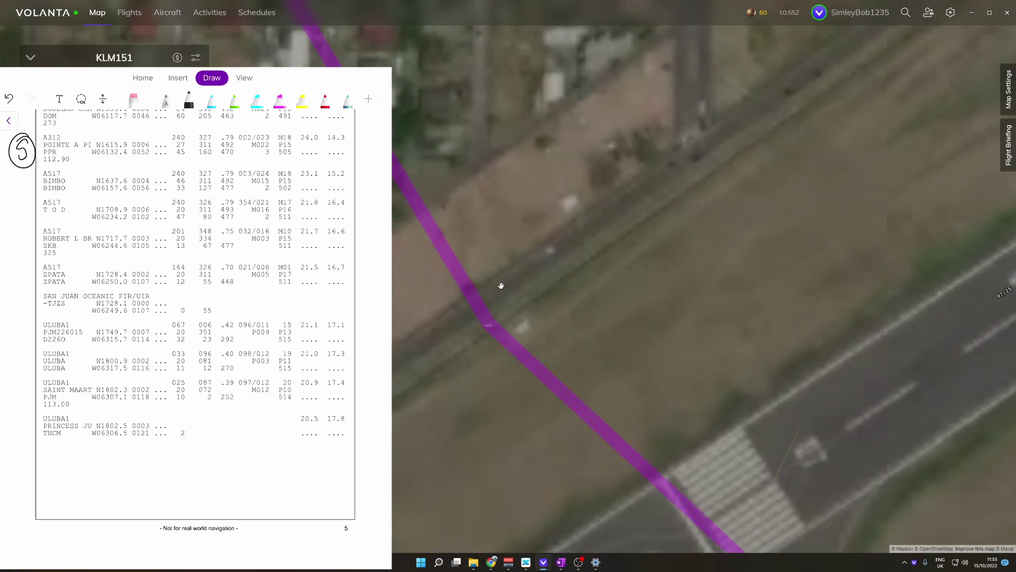
{"action": "scroll", "coordinate": [493, 294], "scroll_direction": "down", "scroll_amount": 8}
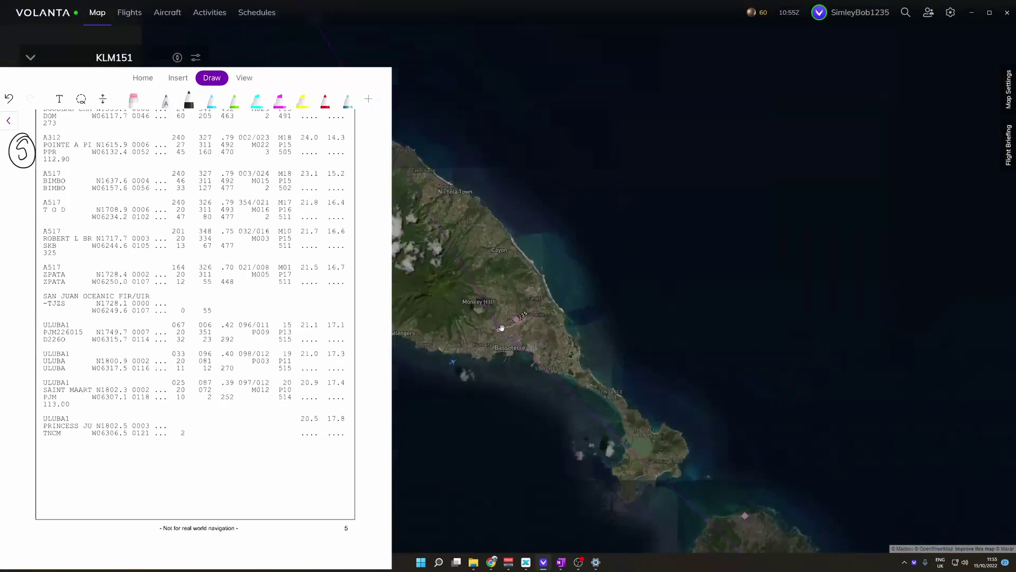
{"action": "scroll", "coordinate": [501, 327], "scroll_direction": "down", "scroll_amount": 3}
{"action": "scroll", "coordinate": [492, 317], "scroll_direction": "up", "scroll_amount": 6}
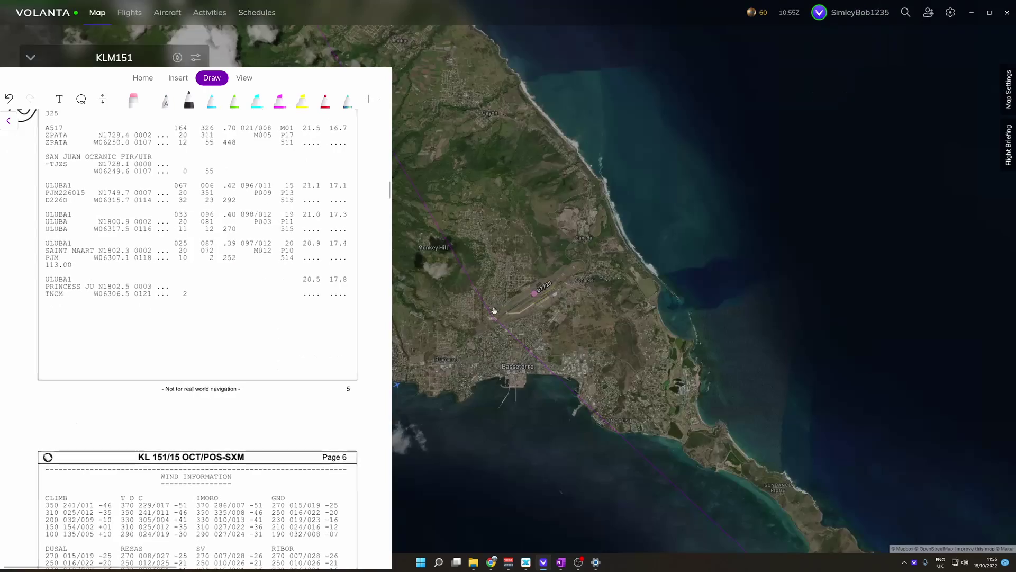
{"action": "scroll", "coordinate": [490, 314], "scroll_direction": "up", "scroll_amount": 4}
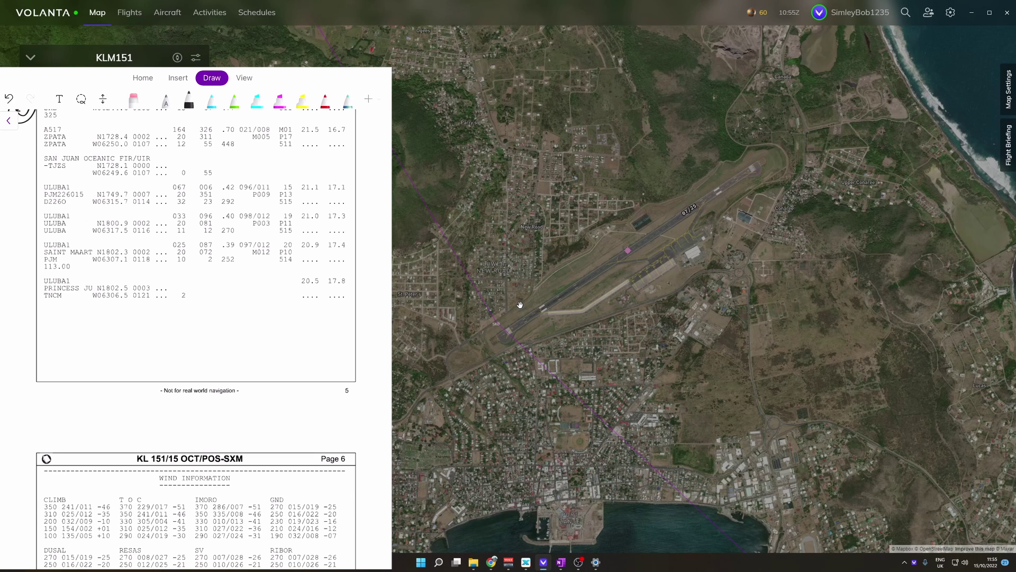
Locate the next two route points north of Saint Kitts and number ZPATA as waypoint 7 and D226O as waypoint 8
{"action": "scroll", "coordinate": [526, 256], "scroll_direction": "down", "scroll_amount": 10}
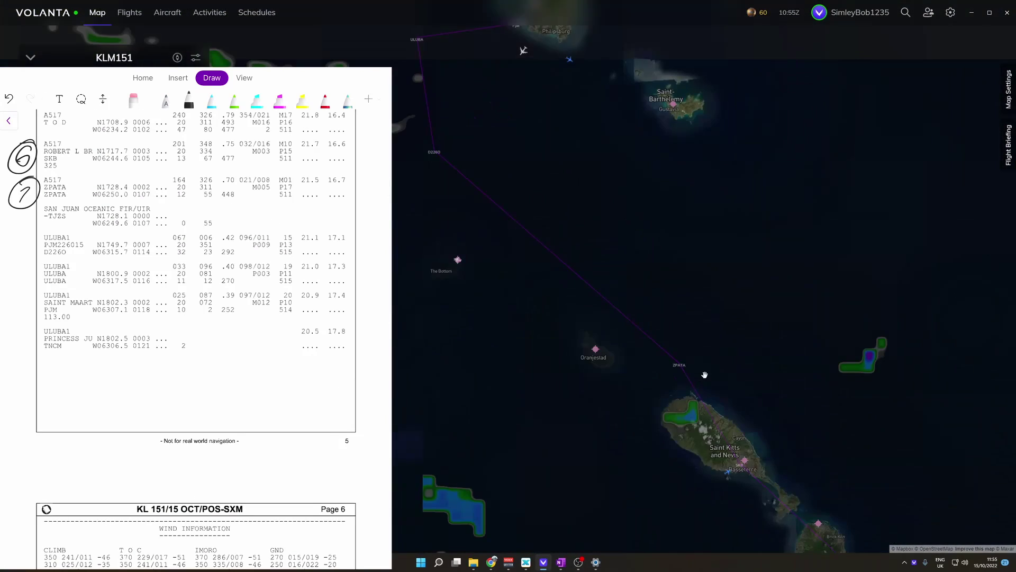
{"action": "scroll", "coordinate": [704, 375], "scroll_direction": "up", "scroll_amount": 5}
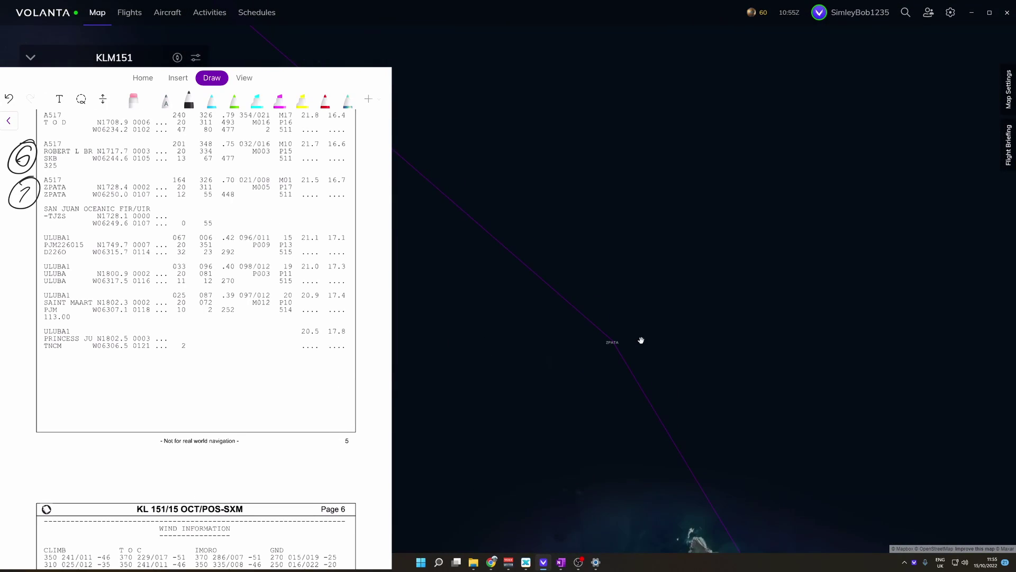
{"action": "scroll", "coordinate": [563, 229], "scroll_direction": "down", "scroll_amount": 10}
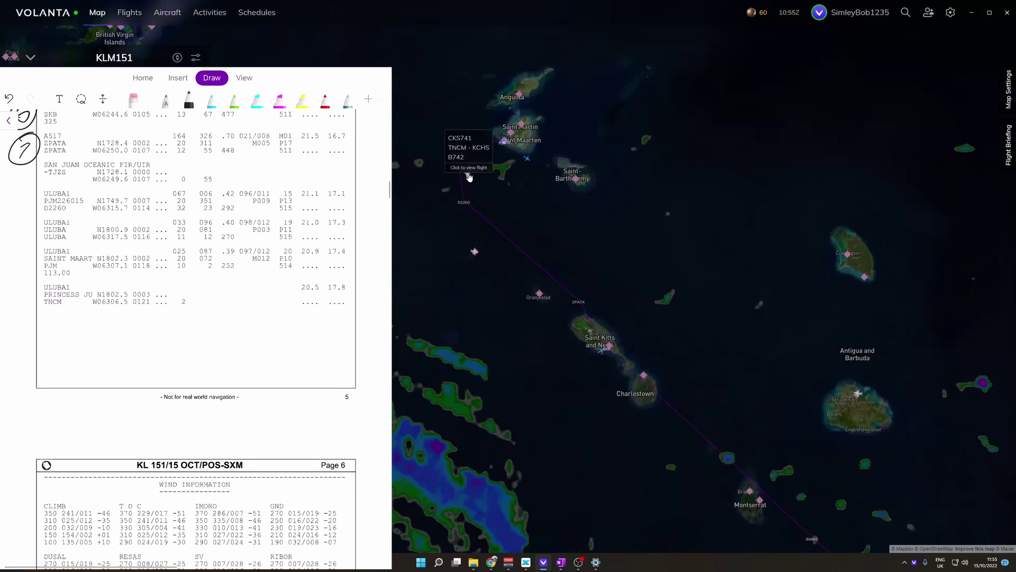
{"action": "scroll", "coordinate": [468, 177], "scroll_direction": "up", "scroll_amount": 3}
{"action": "scroll", "coordinate": [420, 170], "scroll_direction": "up", "scroll_amount": 6}
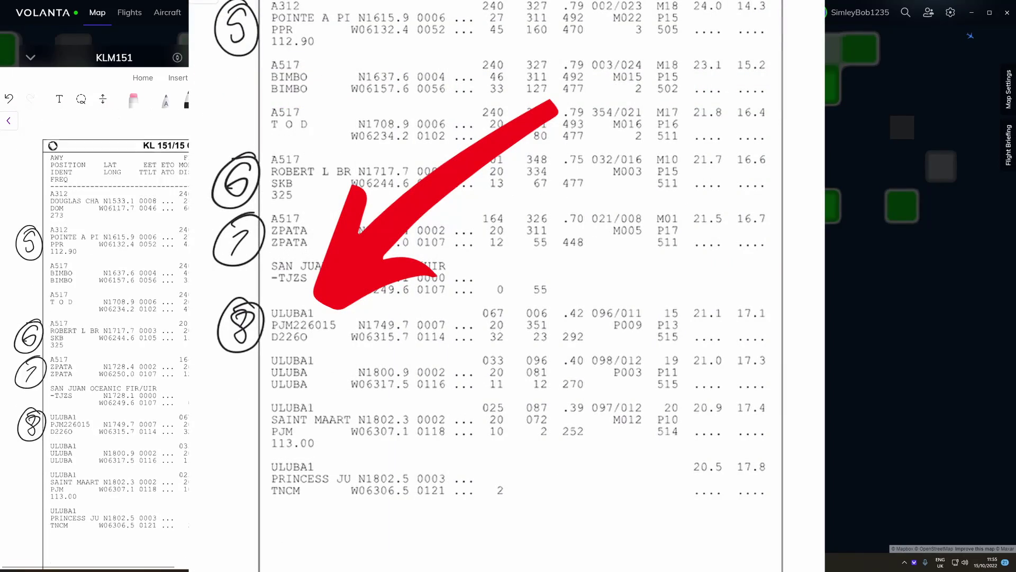
Review the numbered waypoints in the flight plan back to page 3 and forward again to page 5
{"action": "scroll", "coordinate": [101, 339], "scroll_direction": "up", "scroll_amount": 10}
{"action": "scroll", "coordinate": [101, 339], "scroll_direction": "up", "scroll_amount": 5}
{"action": "scroll", "coordinate": [203, 338], "scroll_direction": "down", "scroll_amount": 7}
{"action": "scroll", "coordinate": [202, 339], "scroll_direction": "up", "scroll_amount": 4}
{"action": "scroll", "coordinate": [201, 339], "scroll_direction": "up", "scroll_amount": 8}
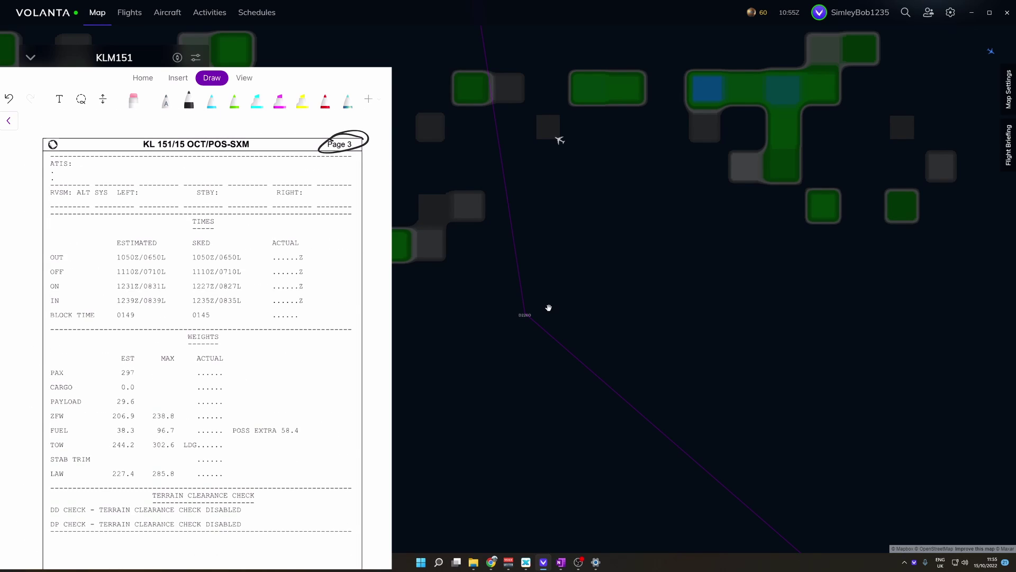
{"action": "scroll", "coordinate": [203, 339], "scroll_direction": "down", "scroll_amount": 8}
{"action": "scroll", "coordinate": [201, 339], "scroll_direction": "up", "scroll_amount": 10}
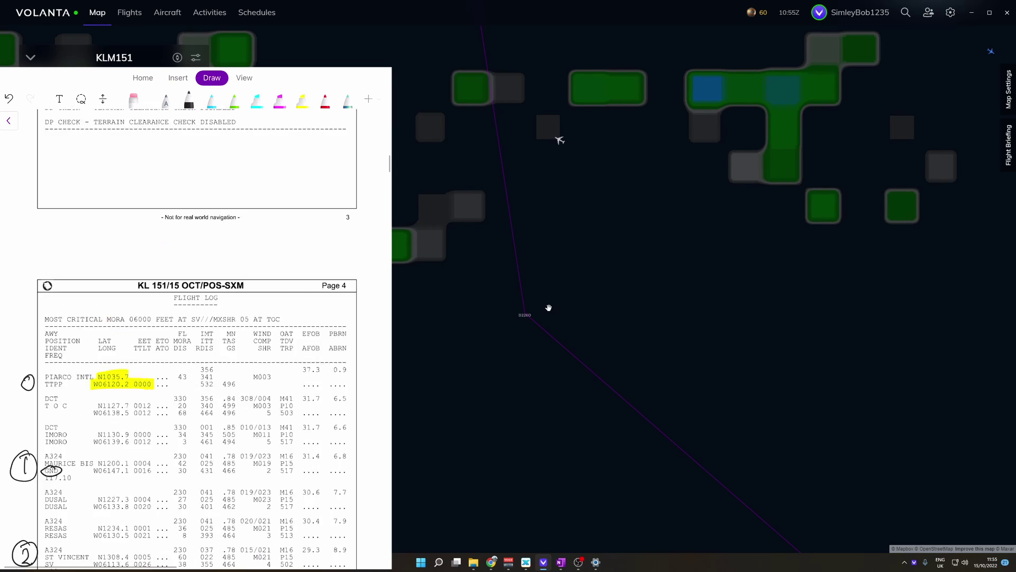
{"action": "scroll", "coordinate": [201, 338], "scroll_direction": "up", "scroll_amount": 3}
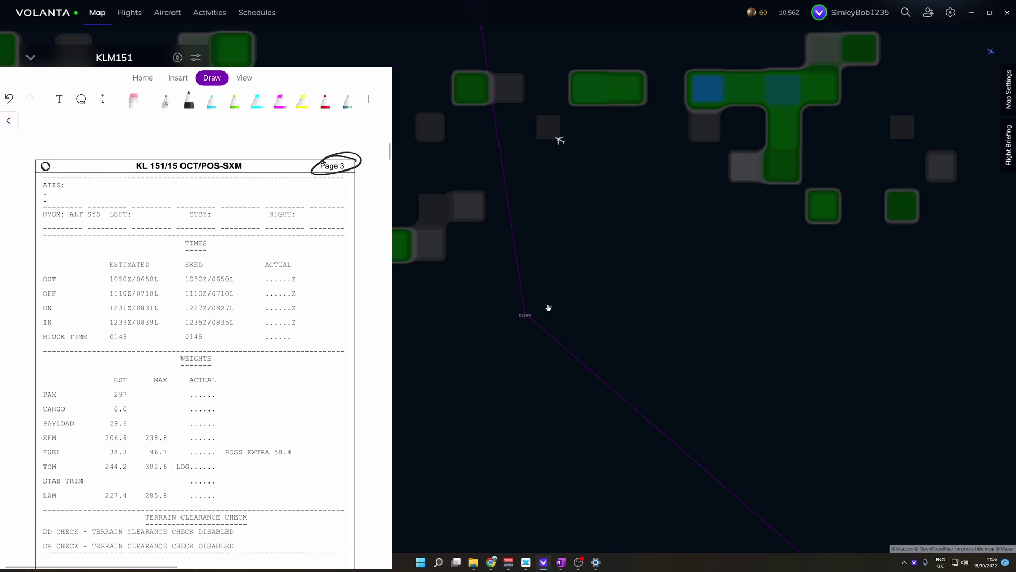
{"action": "left_click", "coordinate": [188, 99]}
{"action": "scroll", "coordinate": [201, 339], "scroll_direction": "down", "scroll_amount": 20}
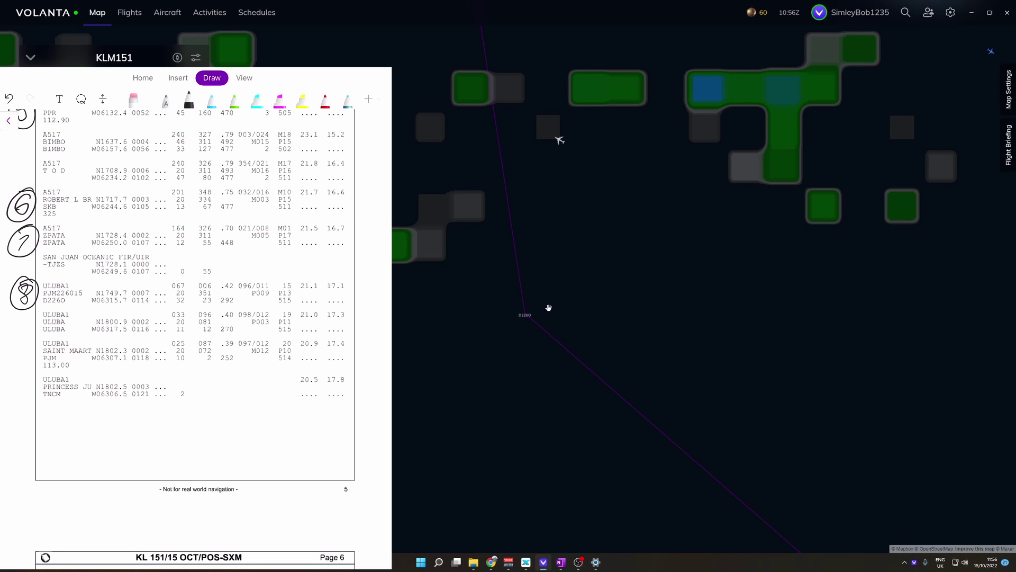
Follow the route from D226O towards Sint Maarten and number ULUBA as waypoint 9 in the flight log
{"action": "scroll", "coordinate": [520, 292], "scroll_direction": "down", "scroll_amount": 3}
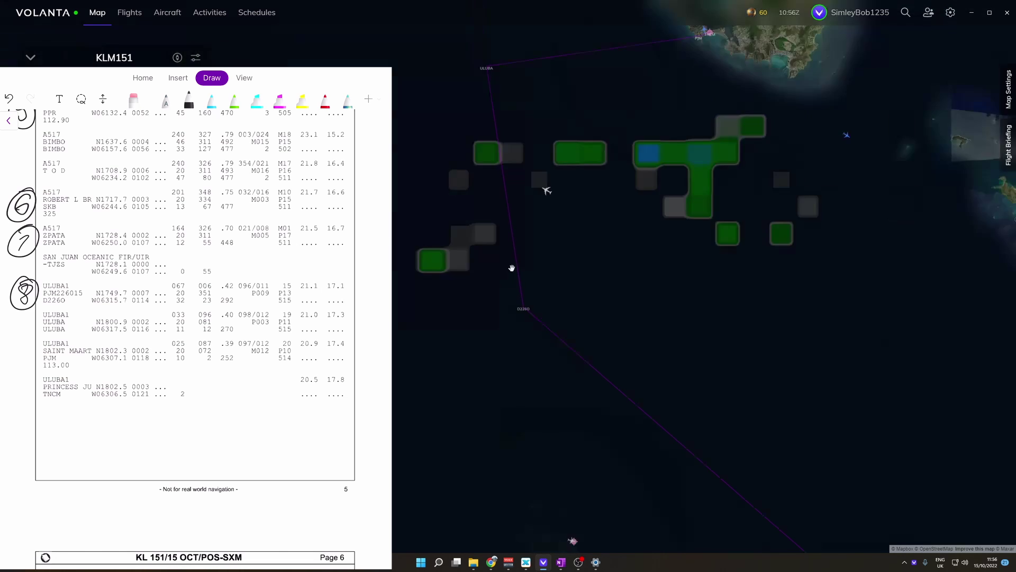
{"action": "left_click_drag", "start_coordinate": [517, 249], "coordinate": [561, 310]}
{"action": "scroll", "coordinate": [542, 240], "scroll_direction": "up", "scroll_amount": 4}
{"action": "scroll", "coordinate": [520, 253], "scroll_direction": "up", "scroll_amount": 3}
{"action": "left_click_drag", "start_coordinate": [698, 251], "coordinate": [427, 392]}
{"action": "scroll", "coordinate": [427, 392], "scroll_direction": "down", "scroll_amount": 3}
{"action": "scroll", "coordinate": [711, 336], "scroll_direction": "up", "scroll_amount": 2}
{"action": "scroll", "coordinate": [651, 325], "scroll_direction": "down", "scroll_amount": 3}
{"action": "left_click_drag", "start_coordinate": [558, 337], "coordinate": [680, 320]}
{"action": "scroll", "coordinate": [444, 361], "scroll_direction": "up", "scroll_amount": 3}
{"action": "mouse_move", "coordinate": [446, 363]}
{"action": "left_mouse_down"}
{"action": "mouse_move", "coordinate": [515, 361]}
{"action": "mouse_move", "coordinate": [559, 298]}
{"action": "mouse_move", "coordinate": [538, 281]}
{"action": "left_mouse_up"}
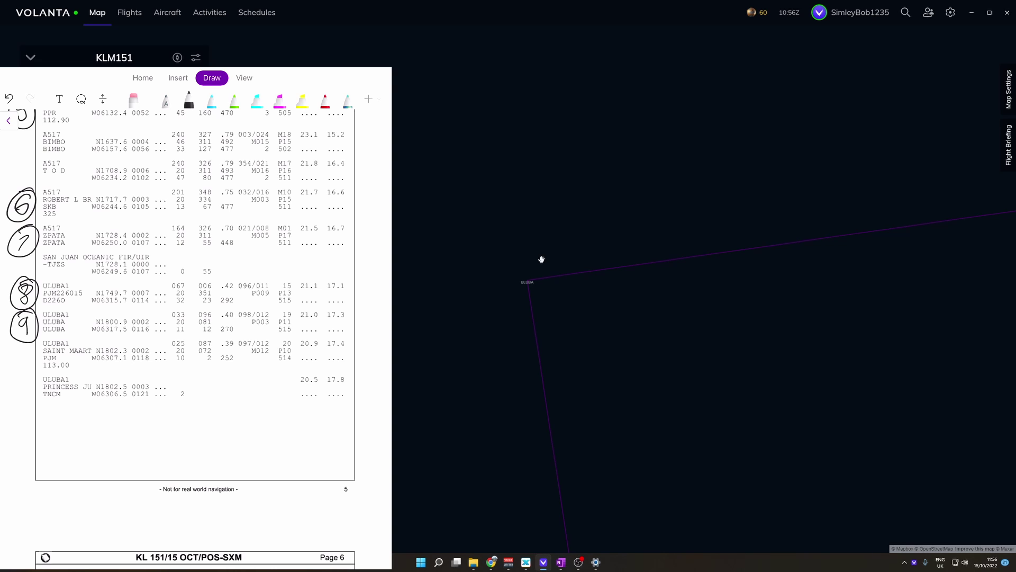
Trace the planned route from Sint Maarten back to Trinidad on the map and return to the 747 cockpit
{"action": "scroll", "coordinate": [541, 259], "scroll_direction": "down", "scroll_amount": 5}
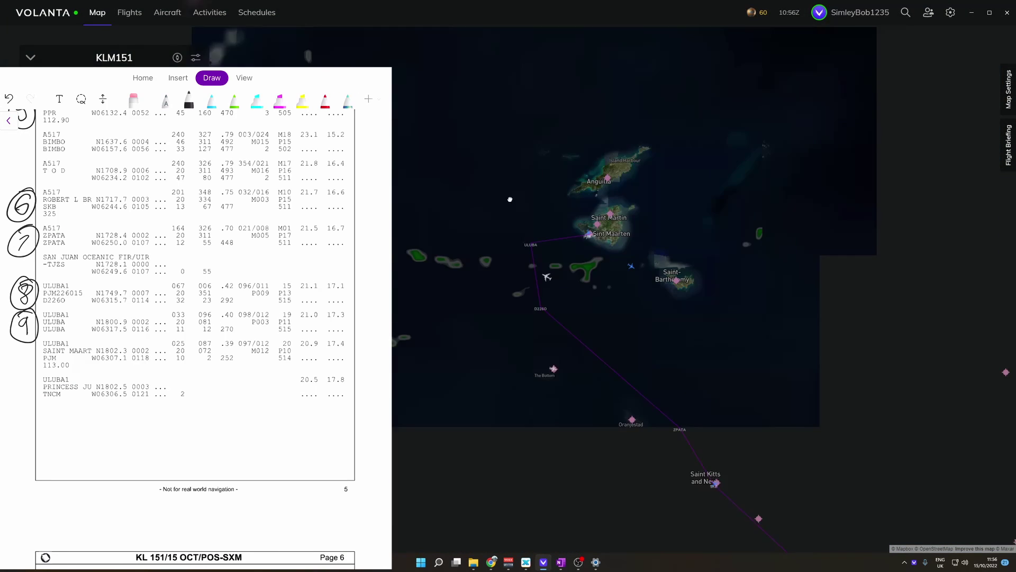
{"action": "left_click_drag", "start_coordinate": [510, 199], "coordinate": [476, 142]}
{"action": "scroll", "coordinate": [642, 297], "scroll_direction": "down", "scroll_amount": 4}
{"action": "left_click_drag", "start_coordinate": [730, 331], "coordinate": [621, 127]}
{"action": "left_click_drag", "start_coordinate": [606, 445], "coordinate": [675, 179]}
{"action": "left_click_drag", "start_coordinate": [584, 428], "coordinate": [519, 215]}
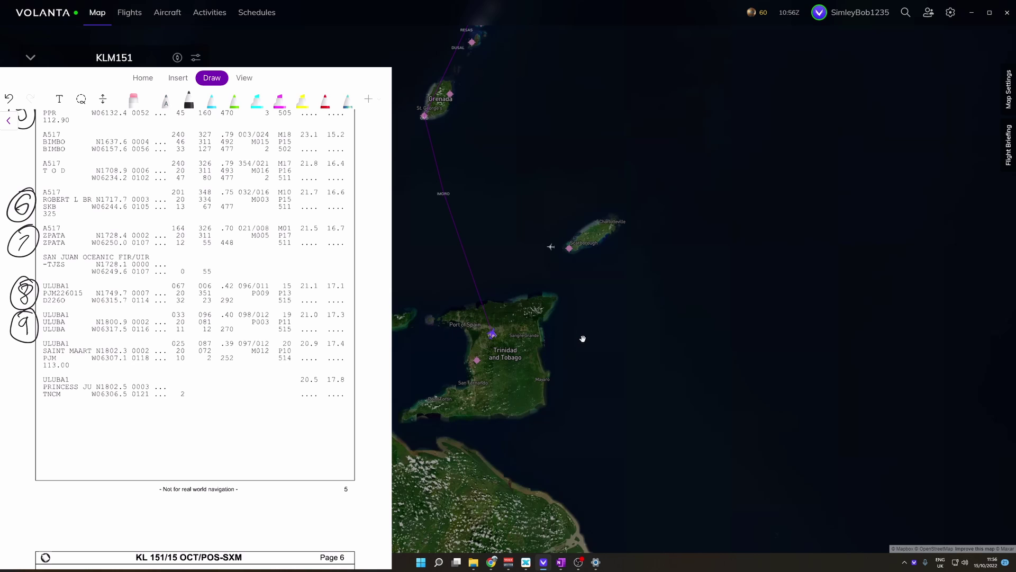
{"action": "left_click", "coordinate": [974, 11]}
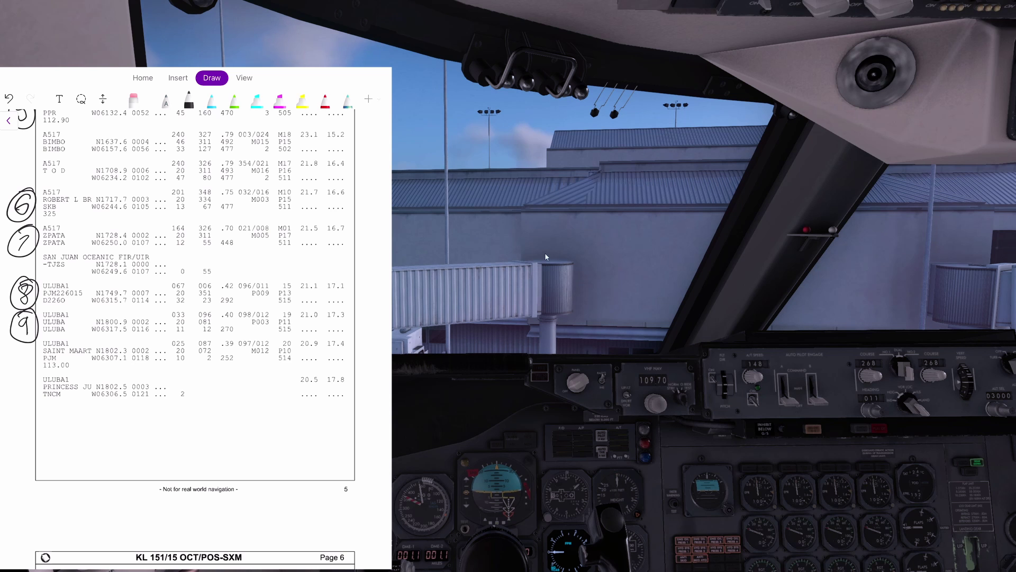
Select waypoint 1 on the INS, highlighting the GND coordinates on flight log page 4 in magenta and entering latitude N1200.1
{"action": "scroll", "coordinate": [196, 318], "scroll_direction": "down", "scroll_amount": 1}
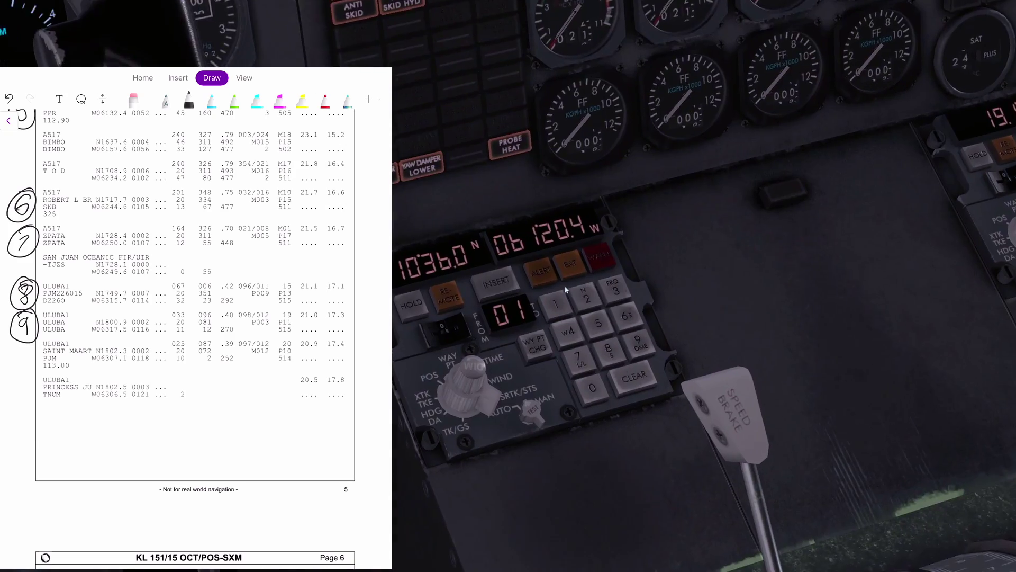
{"action": "scroll", "coordinate": [196, 317], "scroll_direction": "up", "scroll_amount": 8}
{"action": "scroll", "coordinate": [195, 318], "scroll_direction": "up", "scroll_amount": 5}
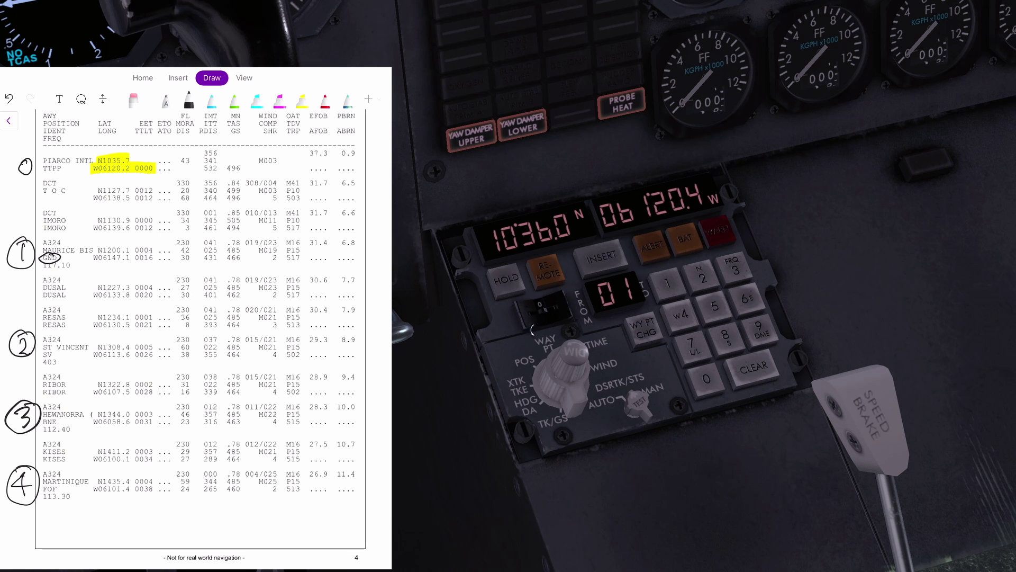
{"action": "left_click", "coordinate": [552, 308]}
{"action": "left_click", "coordinate": [550, 310]}
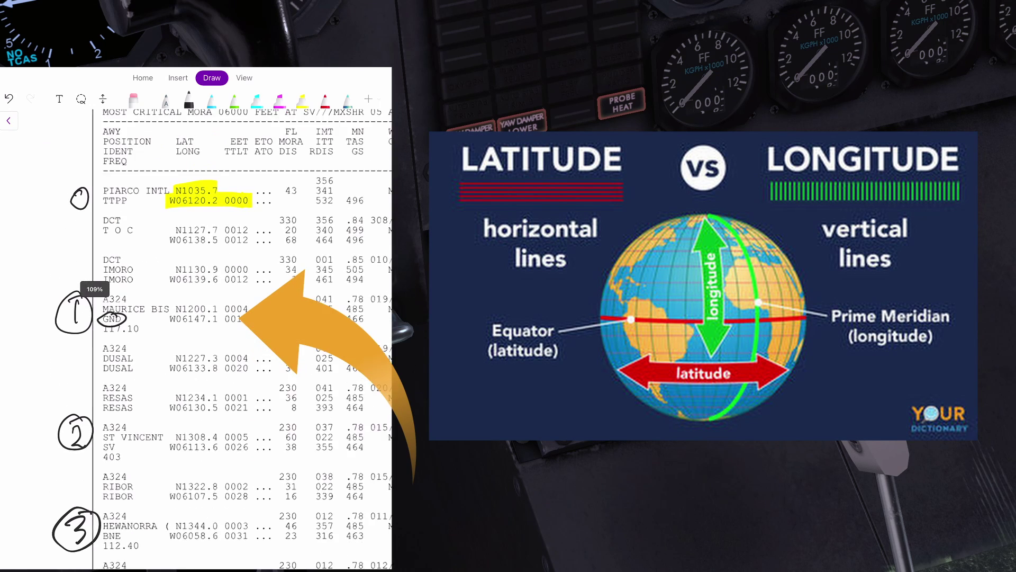
{"action": "scroll", "coordinate": [196, 339], "scroll_direction": "up", "scroll_amount": 2}
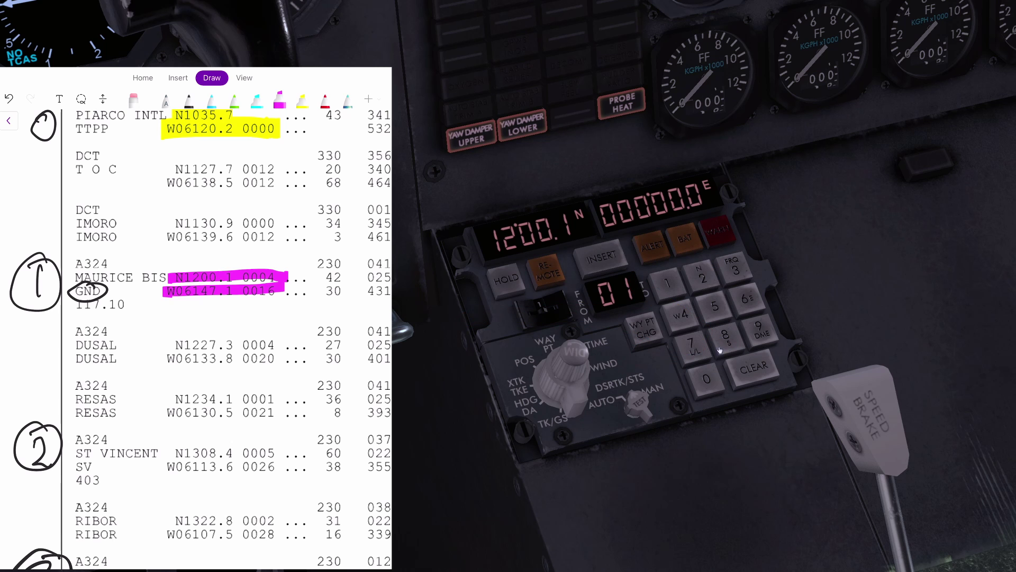
Enter and insert longitude W06147.1 for waypoint 1 (GND) on the INS
{"action": "left_click_drag", "start_coordinate": [717, 369], "coordinate": [691, 449]}
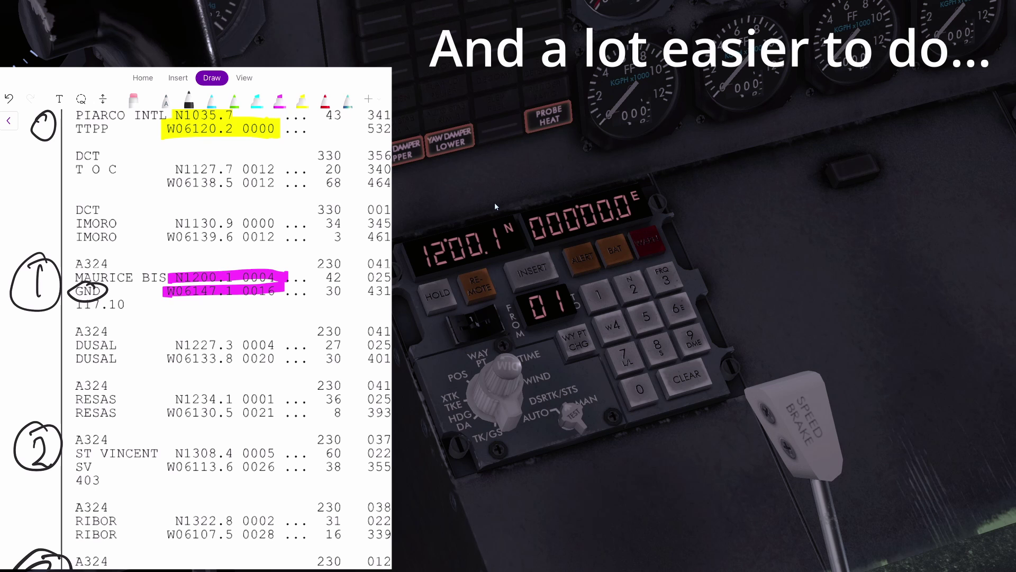
{"action": "key", "text": "Down"}
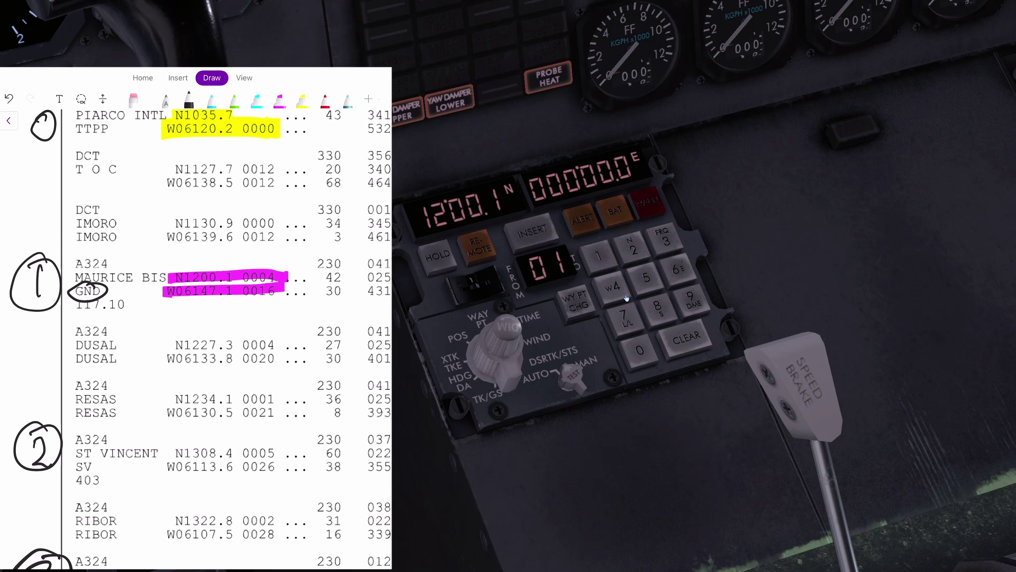
{"action": "left_click", "coordinate": [606, 288]}
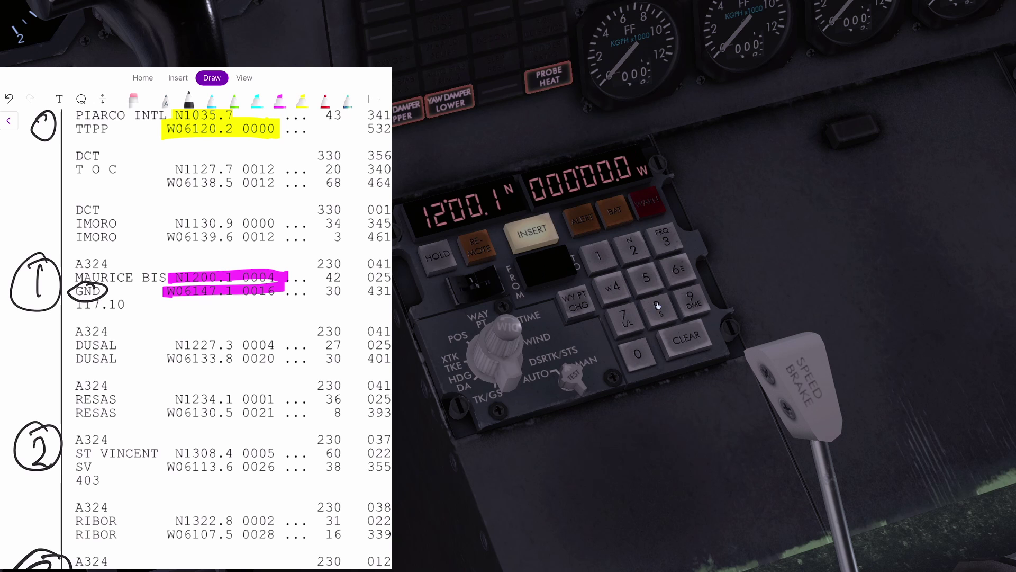
{"action": "left_click", "coordinate": [675, 271]}
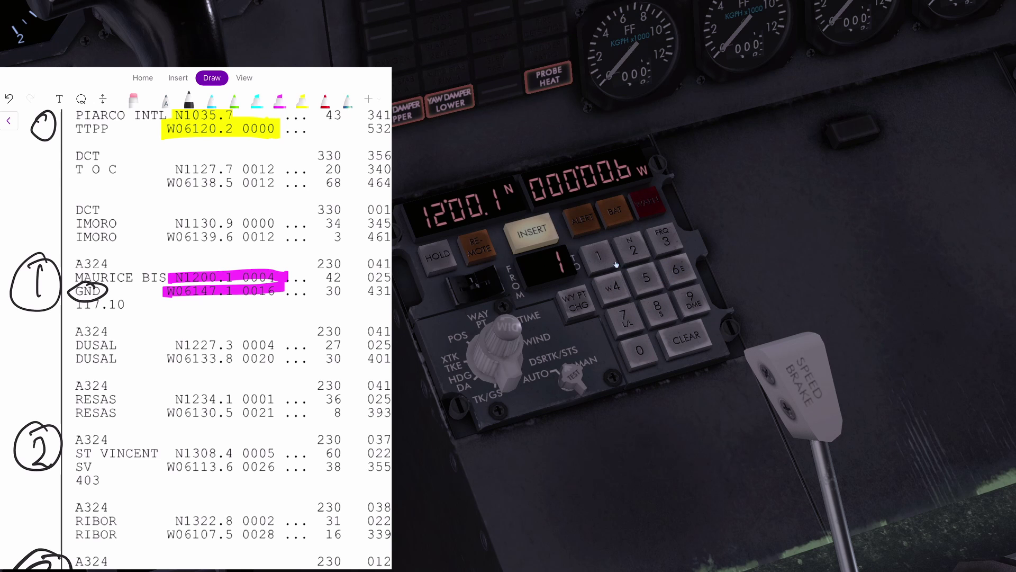
{"action": "left_click", "coordinate": [598, 255]}
{"action": "left_click", "coordinate": [617, 284]}
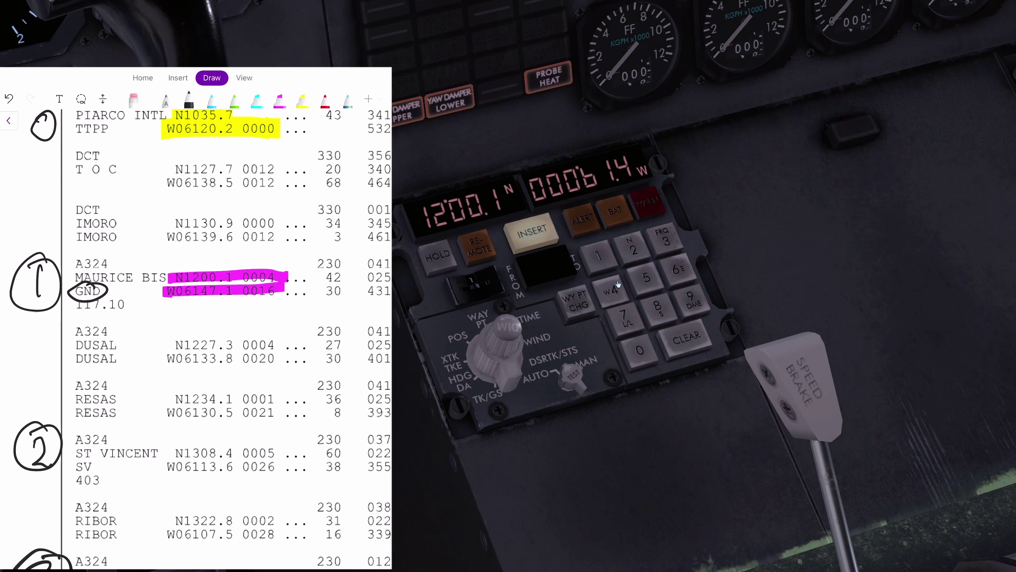
{"action": "left_click", "coordinate": [627, 324]}
{"action": "left_click", "coordinate": [607, 259]}
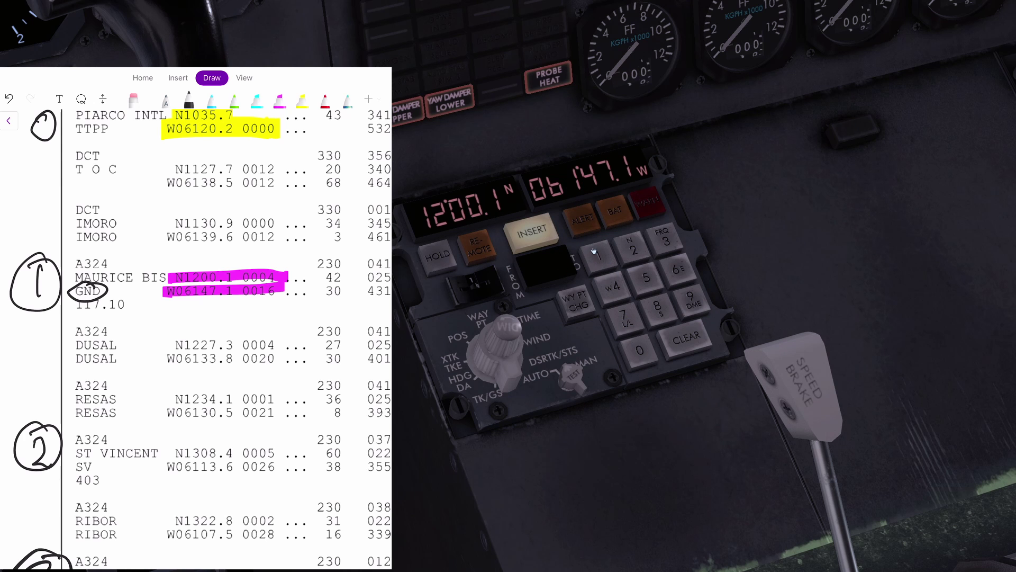
{"action": "left_click", "coordinate": [538, 232]}
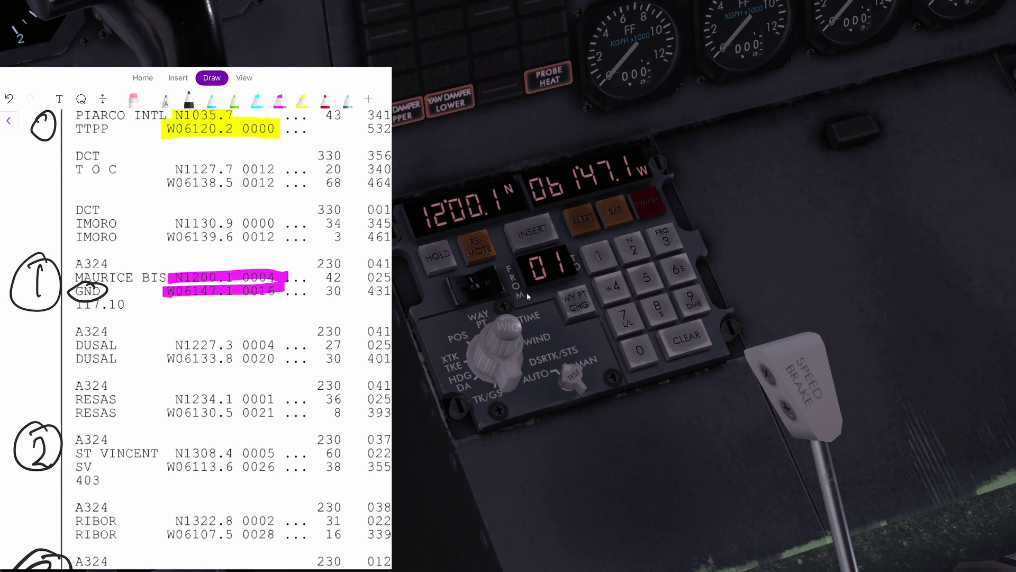
Select waypoint 2 on the INS and insert latitude N1308.4 for St Vincent (SV)
{"action": "left_click", "coordinate": [478, 281]}
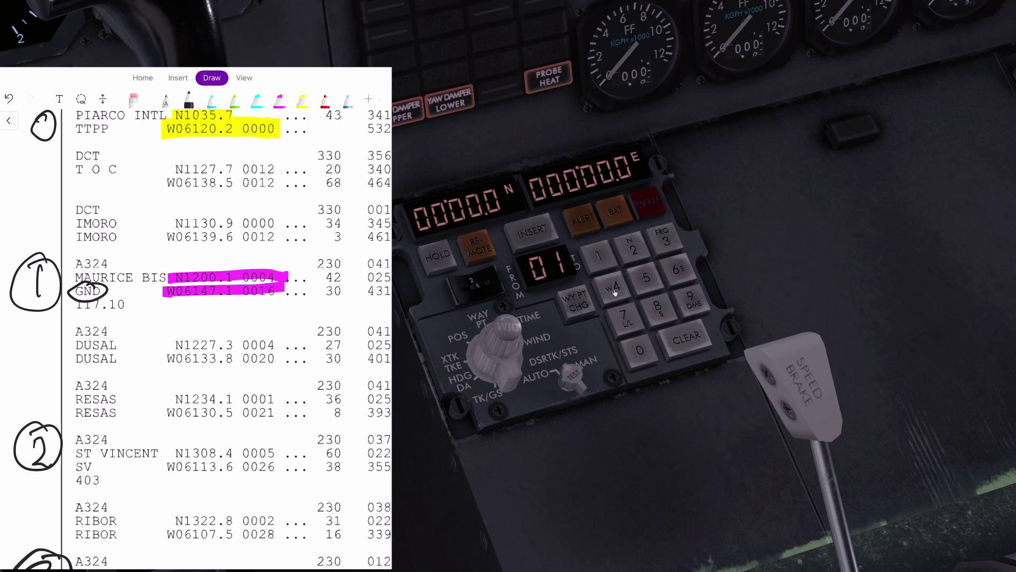
{"action": "left_click", "coordinate": [633, 254]}
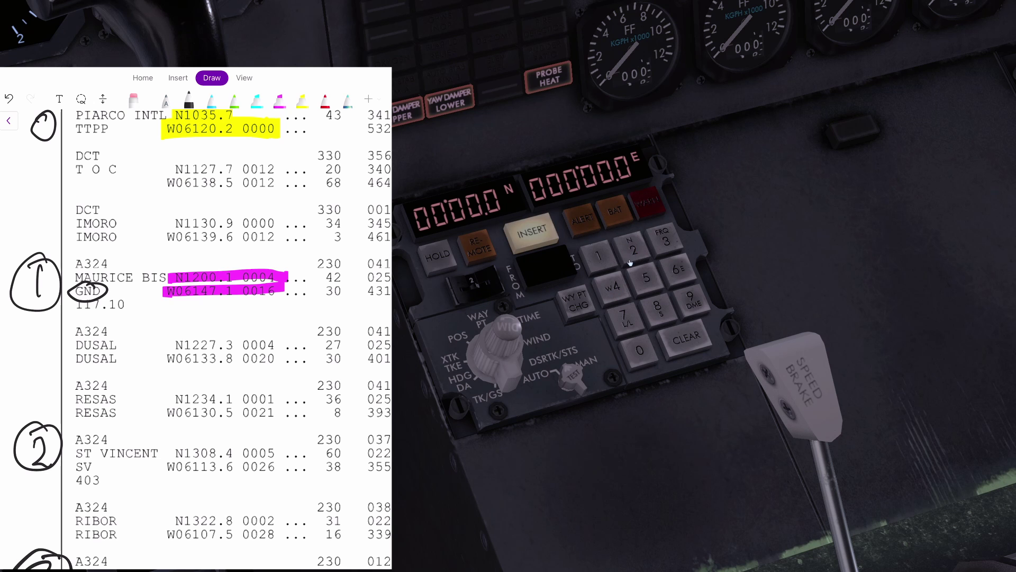
{"action": "left_click", "coordinate": [608, 262]}
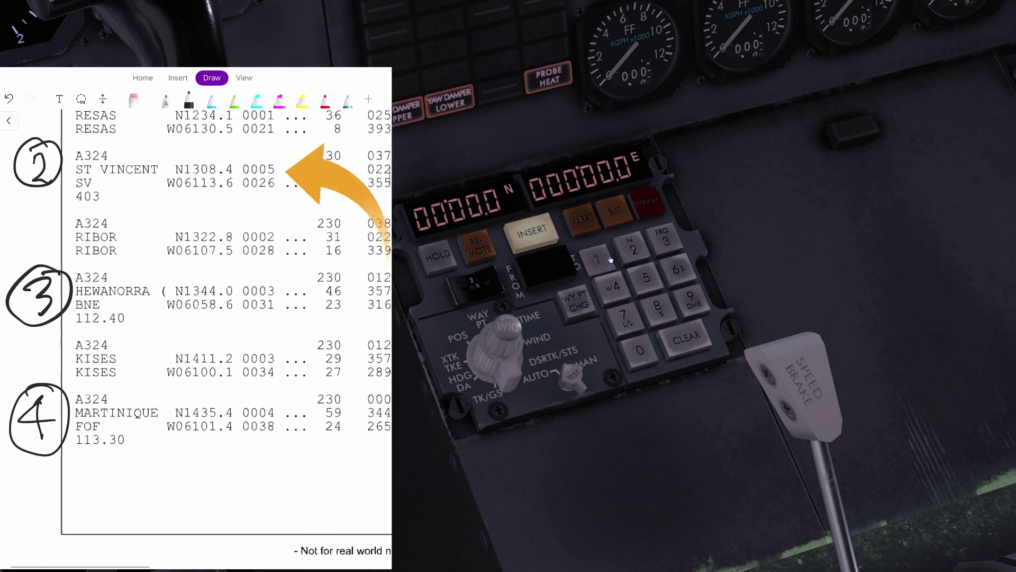
{"action": "left_click", "coordinate": [664, 241]}
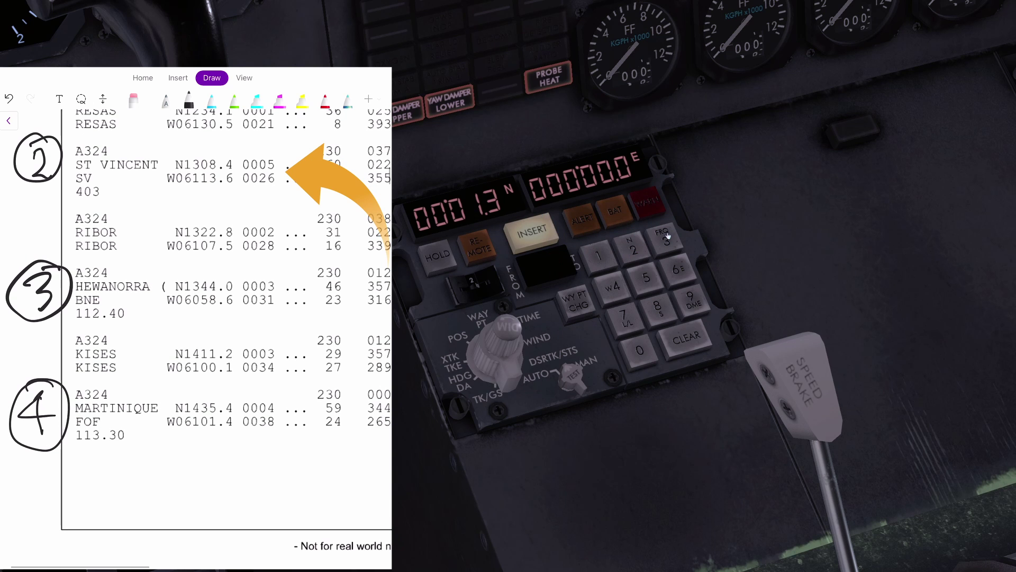
{"action": "left_click", "coordinate": [639, 347]}
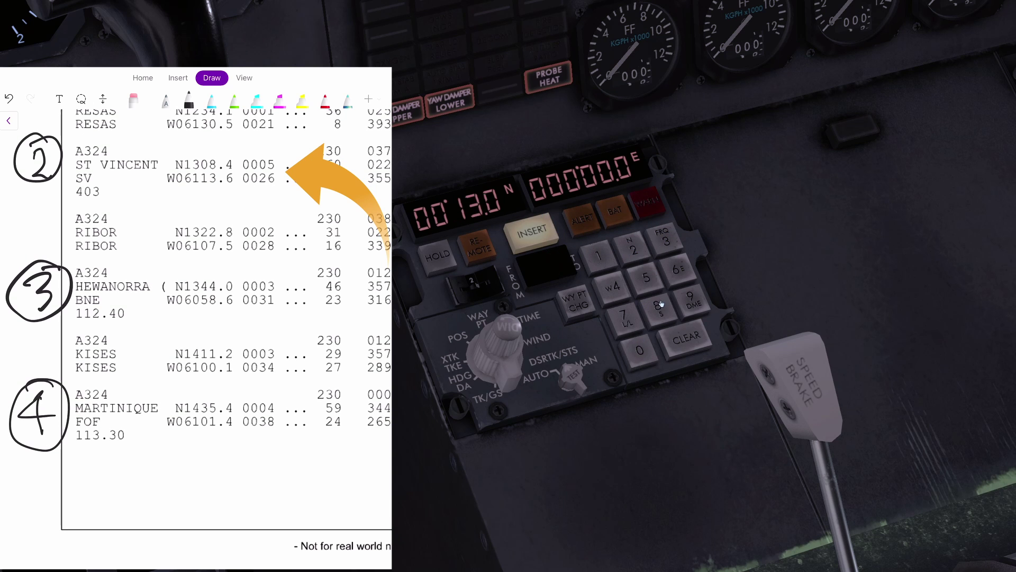
{"action": "left_click", "coordinate": [655, 308]}
{"action": "left_click", "coordinate": [620, 286]}
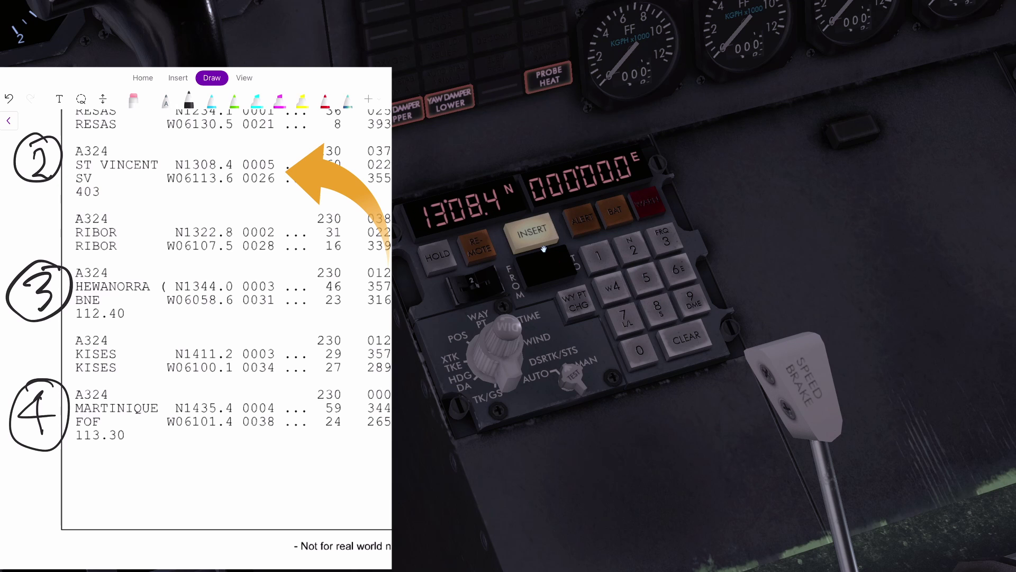
{"action": "left_click", "coordinate": [540, 236]}
Enter and insert longitude W06113.6 for waypoint 2 (SV) on the INS
{"action": "left_click", "coordinate": [610, 291]}
{"action": "left_click", "coordinate": [674, 264]}
{"action": "left_click", "coordinate": [601, 258]}
{"action": "left_click", "coordinate": [602, 258]}
{"action": "left_click", "coordinate": [665, 240]}
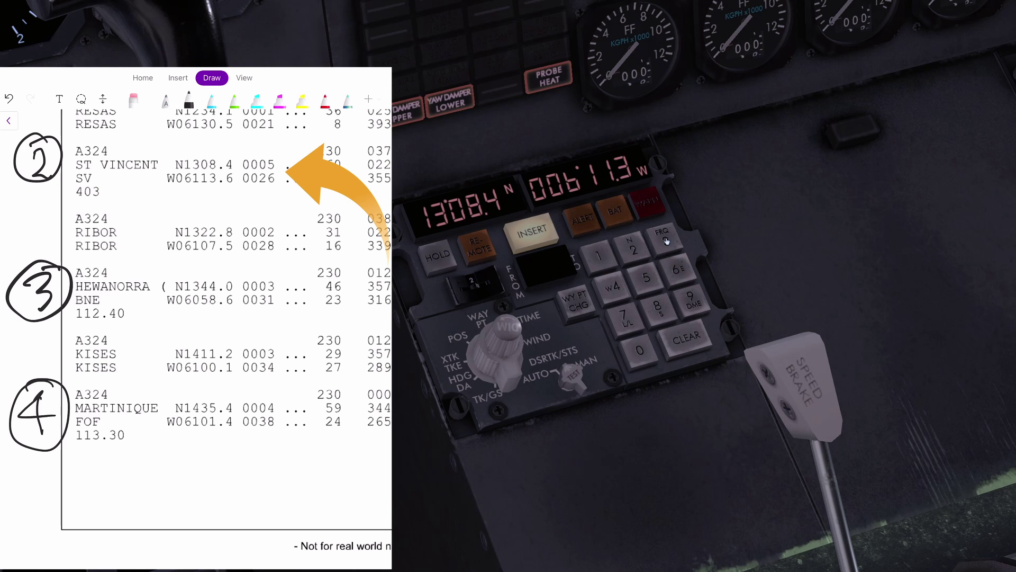
{"action": "left_click", "coordinate": [668, 274]}
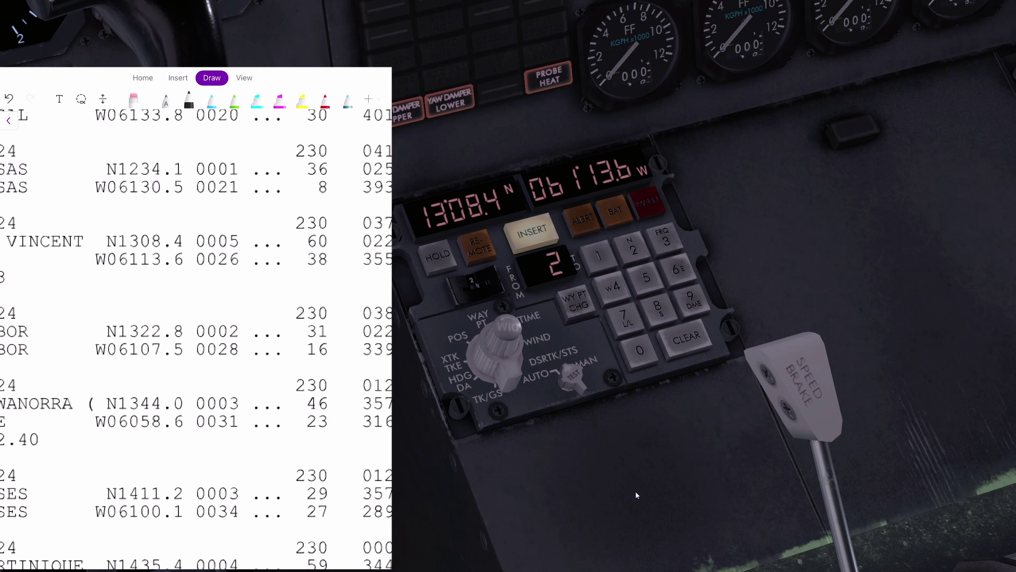
{"action": "left_click", "coordinate": [534, 236]}
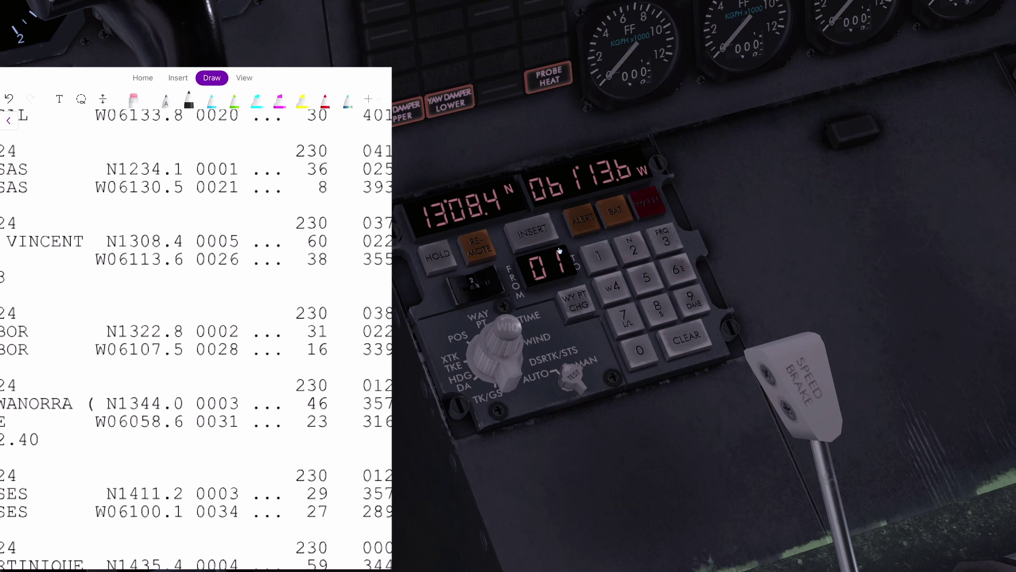
Select waypoint 3 on the INS and insert latitude N1344.0 for Hewanorra (BNE) from the flight log
{"action": "left_click", "coordinate": [483, 291]}
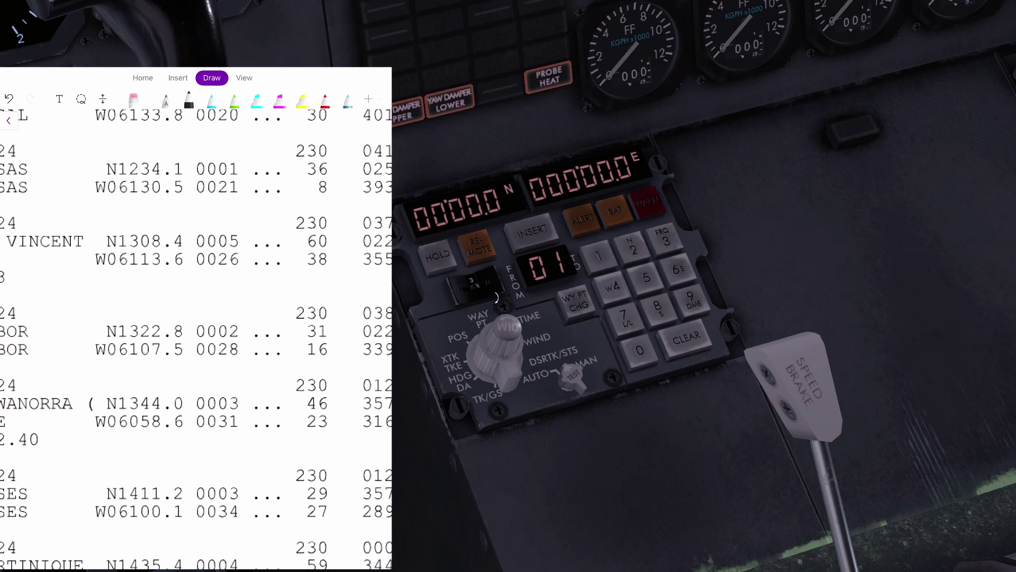
{"action": "scroll", "coordinate": [196, 338], "scroll_direction": "down", "scroll_amount": 2}
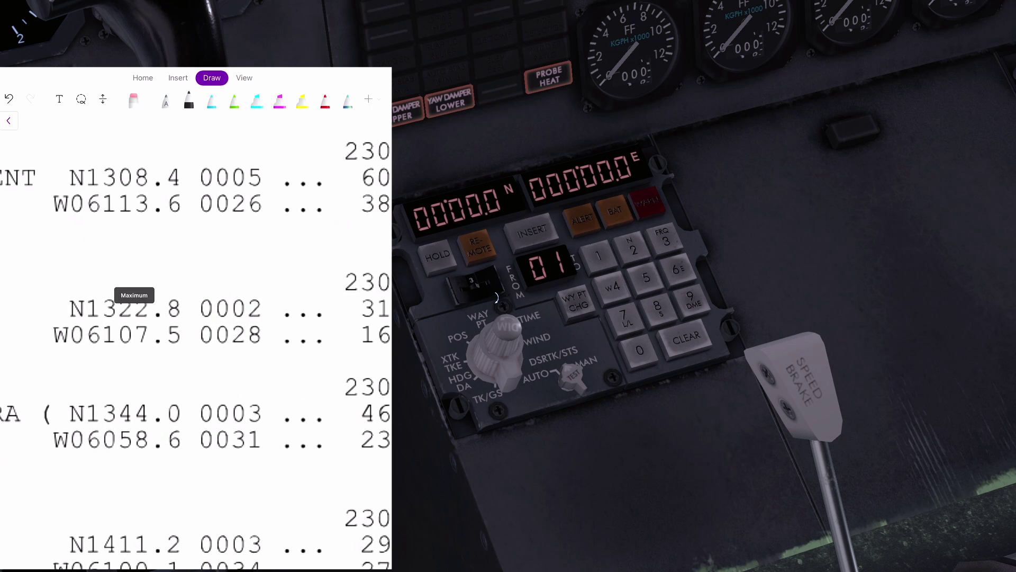
{"action": "scroll", "coordinate": [196, 338], "scroll_direction": "up", "scroll_amount": 1}
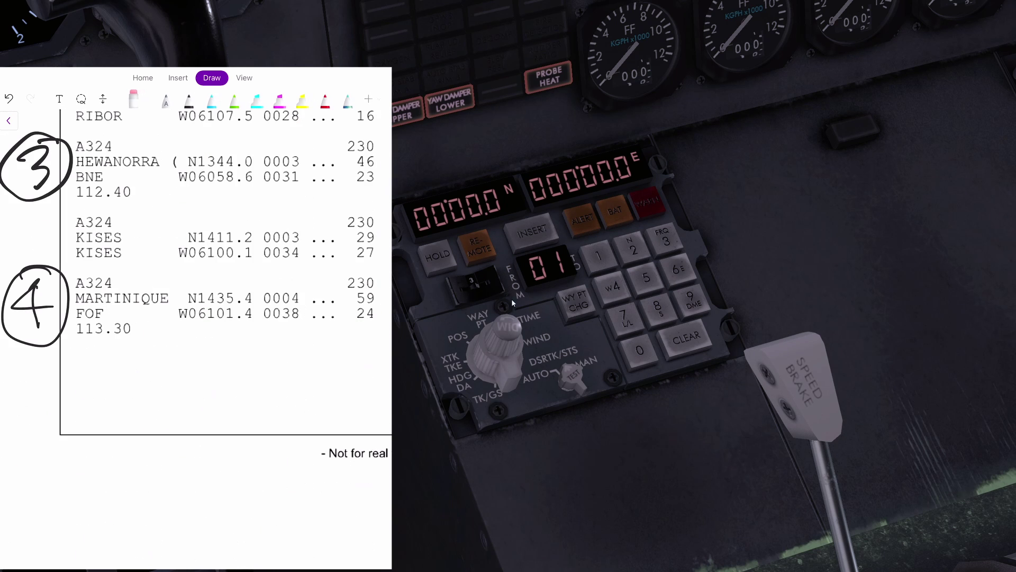
{"action": "left_click", "coordinate": [595, 268]}
{"action": "left_click", "coordinate": [595, 269]}
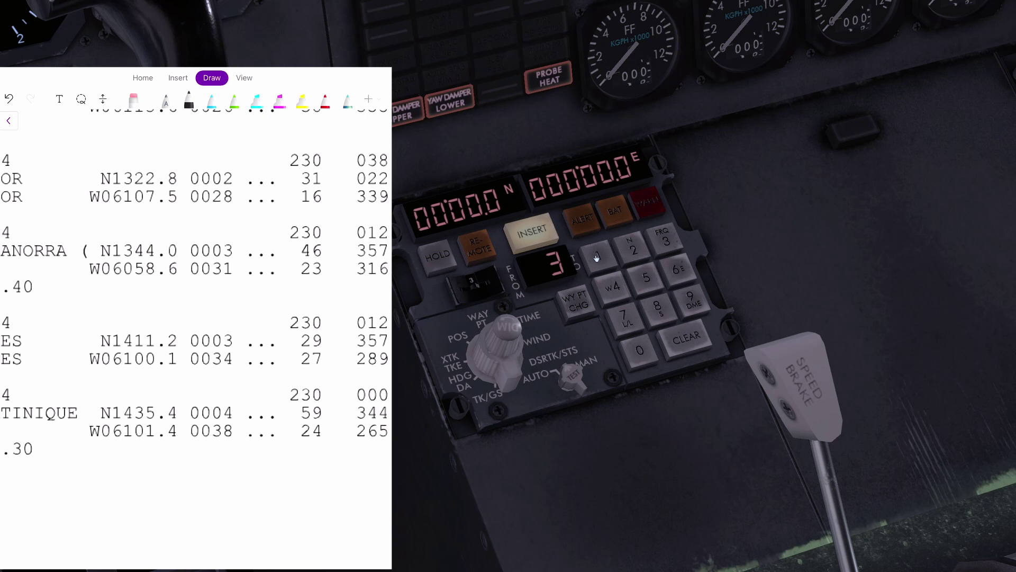
{"action": "left_click", "coordinate": [668, 241]}
{"action": "left_click", "coordinate": [611, 286]}
{"action": "left_click", "coordinate": [612, 286]}
{"action": "left_click", "coordinate": [640, 356]}
{"action": "scroll", "coordinate": [196, 339], "scroll_direction": "left", "scroll_amount": 2}
{"action": "left_click", "coordinate": [530, 230]}
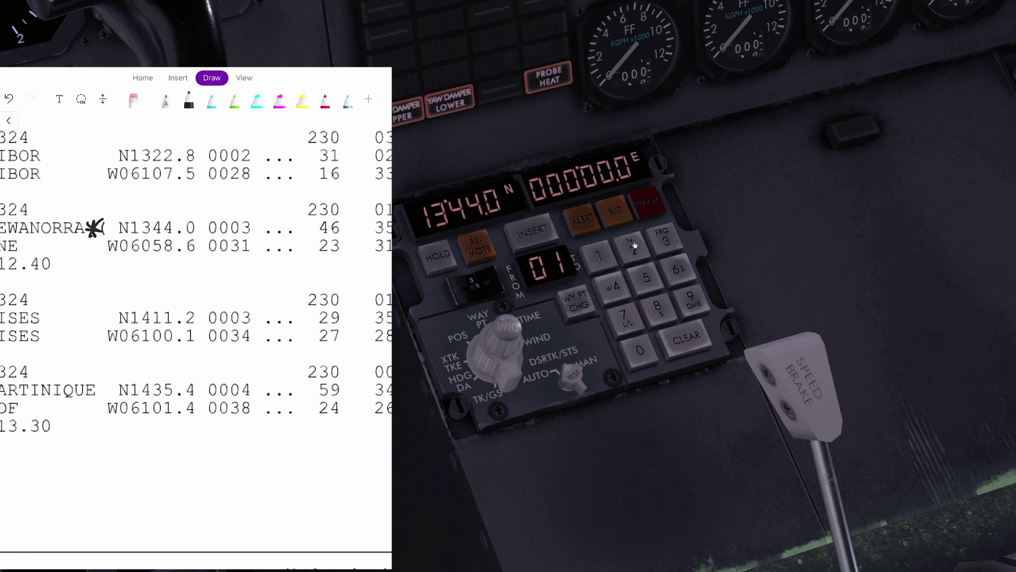
Enter and insert longitude W06058.6 for waypoint 3 (BNE) on the INS
{"action": "left_click", "coordinate": [612, 287]}
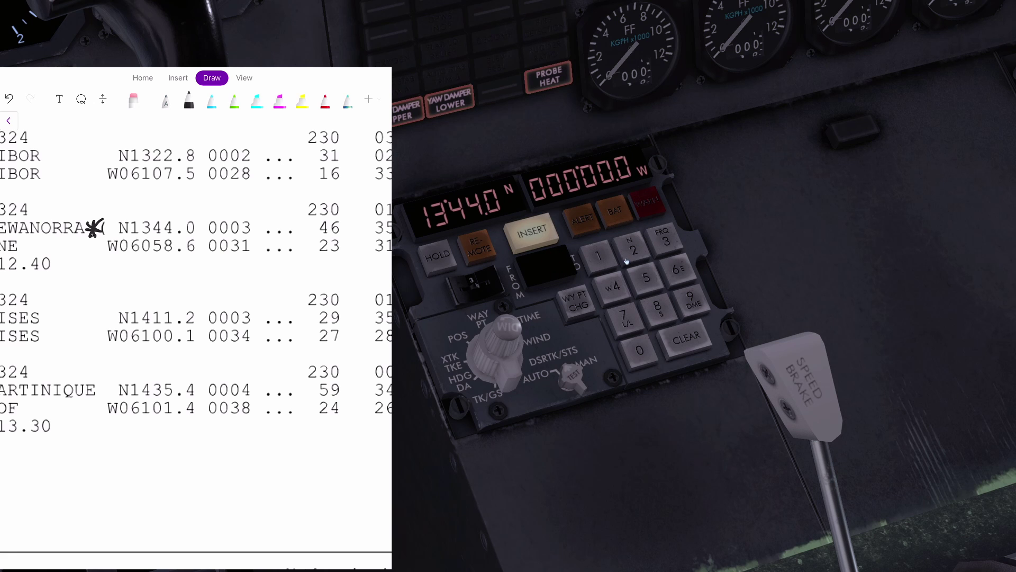
{"action": "left_click", "coordinate": [688, 266]}
{"action": "left_click", "coordinate": [639, 350]}
{"action": "left_click", "coordinate": [654, 283]}
{"action": "left_click", "coordinate": [657, 306]}
{"action": "left_click", "coordinate": [680, 268]}
{"action": "left_click", "coordinate": [533, 237]}
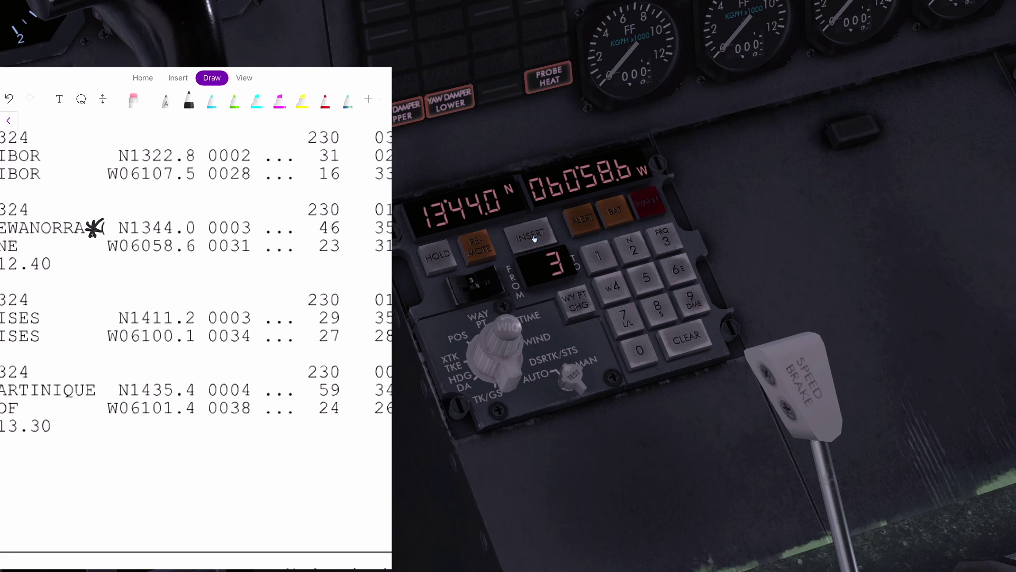
Select waypoint 4 on the INS and insert latitude N1435.4 for Martinique (FOF)
{"action": "left_click", "coordinate": [474, 277]}
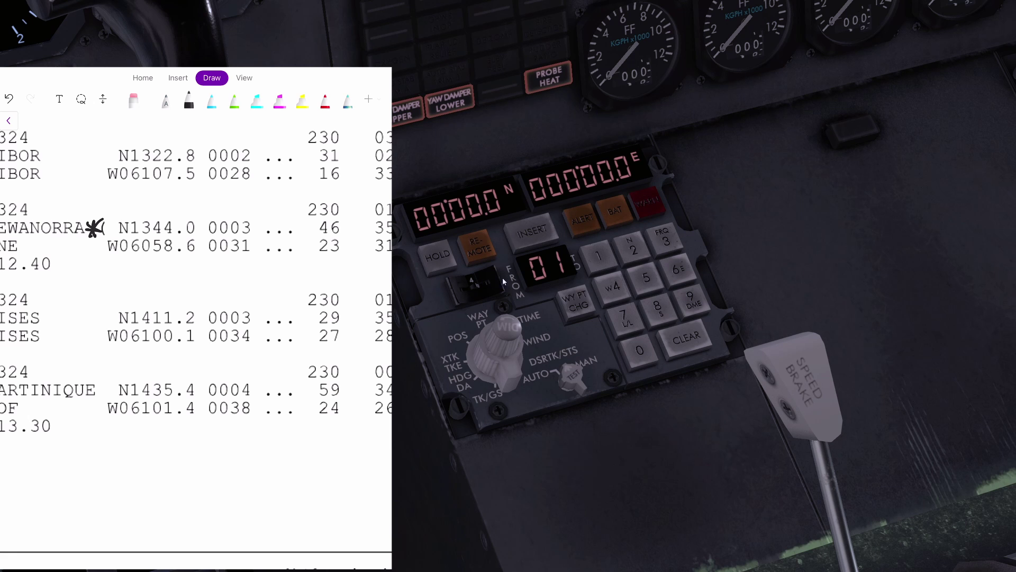
{"action": "left_click", "coordinate": [631, 248]}
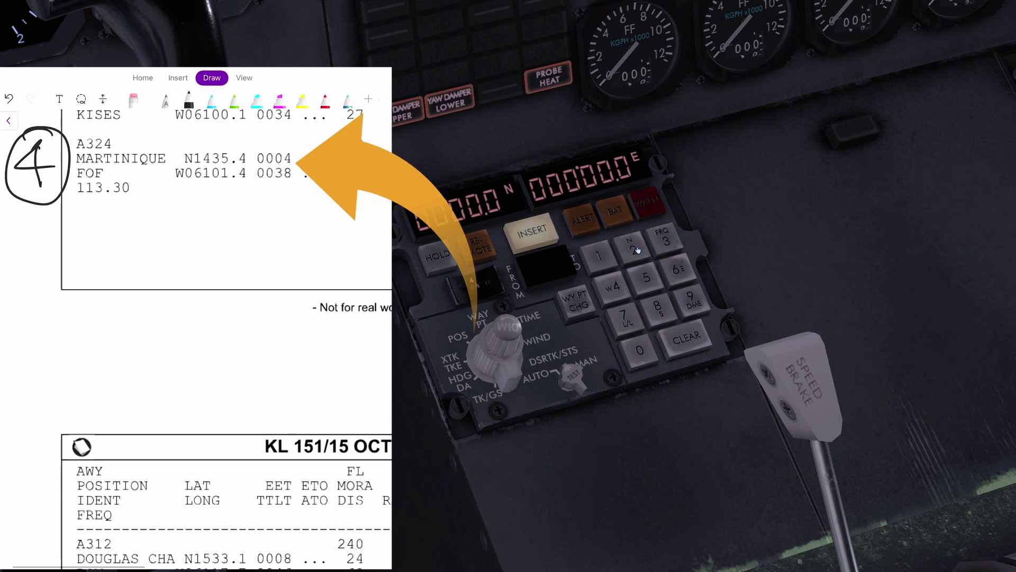
{"action": "left_click", "coordinate": [598, 256]}
{"action": "left_click", "coordinate": [612, 287]}
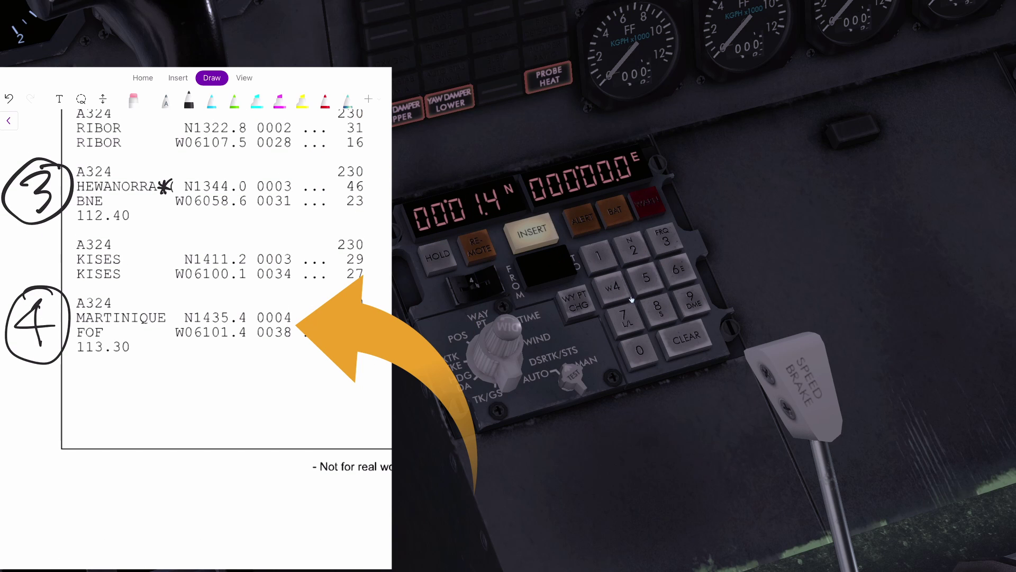
{"action": "left_click", "coordinate": [665, 240]}
{"action": "left_click", "coordinate": [645, 273]}
{"action": "left_click", "coordinate": [612, 286]}
{"action": "left_click", "coordinate": [545, 231]}
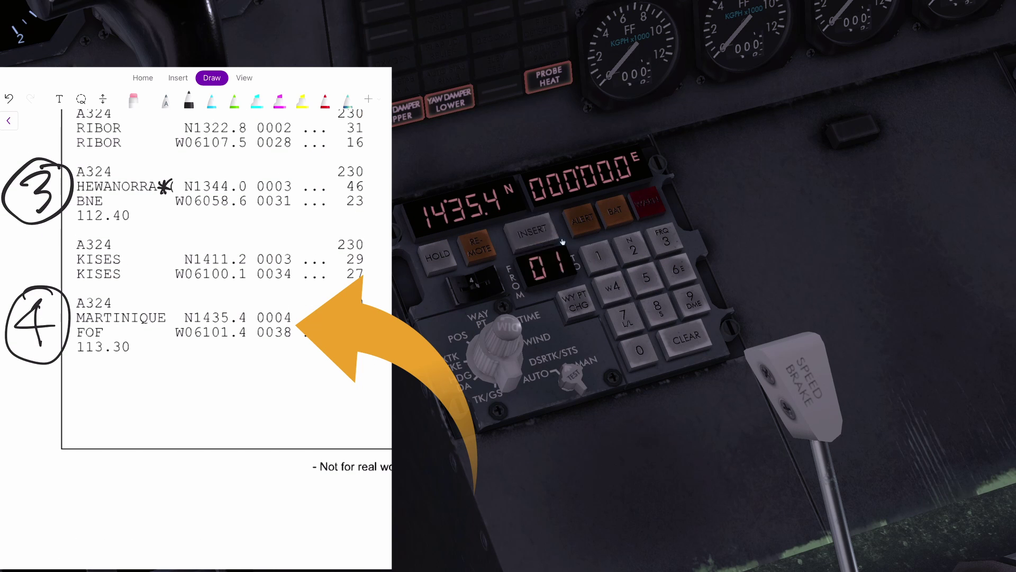
Enter and insert longitude W06101.4 for waypoint 4 (FOF) on the INS
{"action": "left_click", "coordinate": [613, 287]}
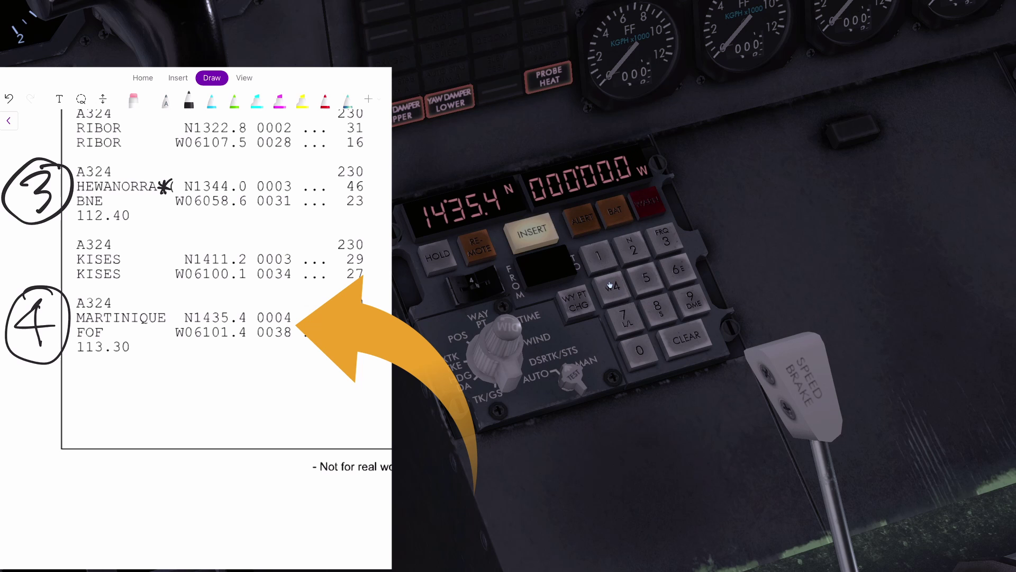
{"action": "left_click", "coordinate": [675, 267]}
{"action": "left_click", "coordinate": [598, 255]}
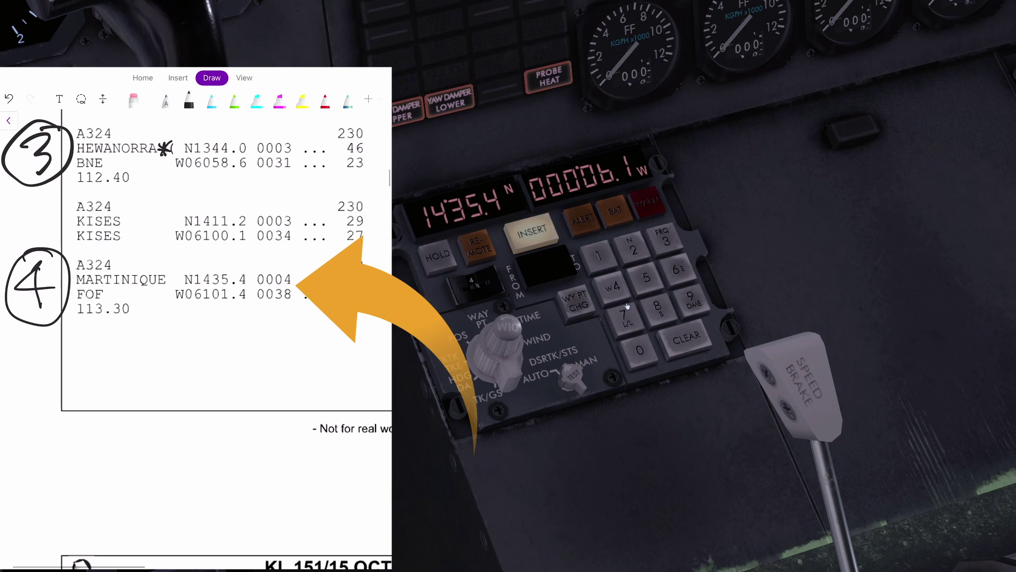
{"action": "left_click", "coordinate": [640, 354]}
{"action": "left_click", "coordinate": [598, 255]}
{"action": "left_click", "coordinate": [612, 287]}
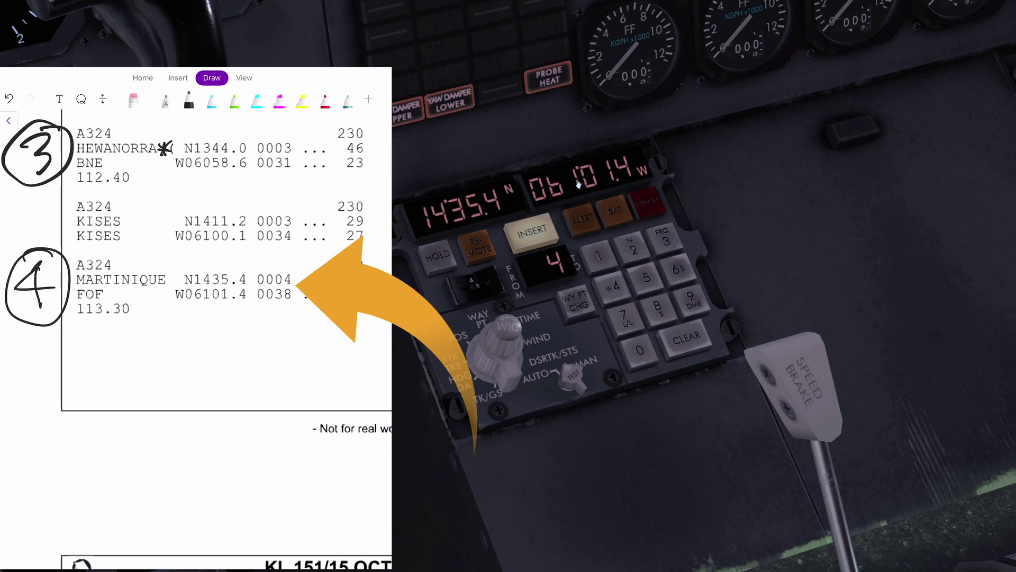
{"action": "left_click", "coordinate": [529, 227]}
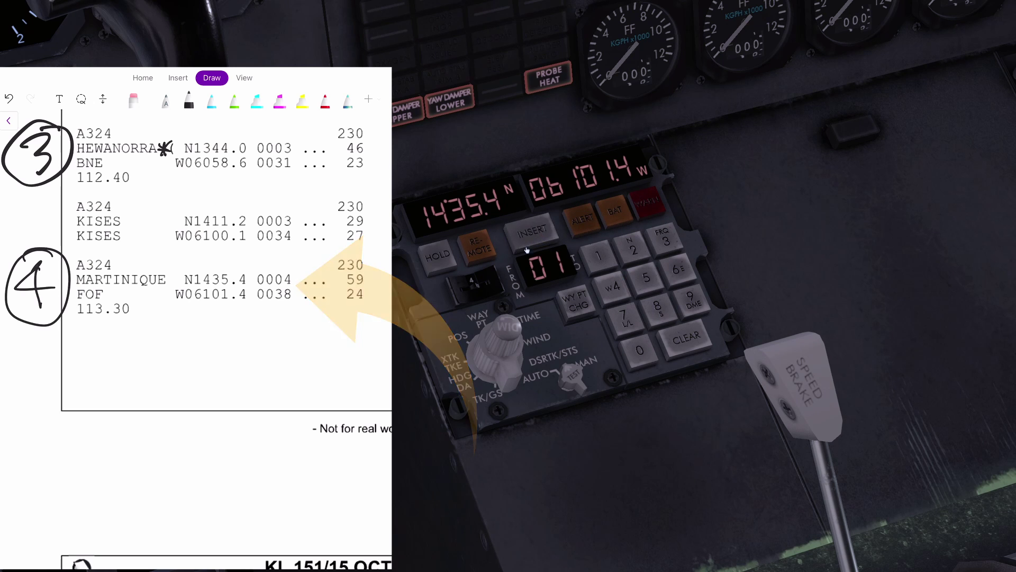
Select waypoint 5 on the INS, find PPR on the next flight log page and insert its latitude N1615.9
{"action": "left_click", "coordinate": [480, 277]}
{"action": "scroll", "coordinate": [222, 344], "scroll_direction": "down", "scroll_amount": 10}
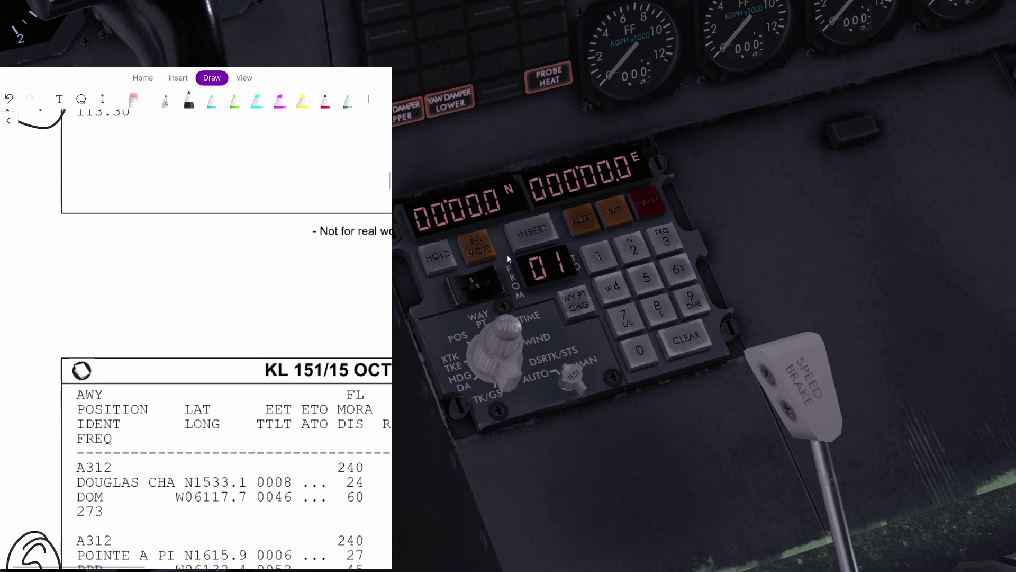
{"action": "scroll", "coordinate": [222, 344], "scroll_direction": "up", "scroll_amount": 3}
{"action": "scroll", "coordinate": [222, 344], "scroll_direction": "down", "scroll_amount": 6}
{"action": "scroll", "coordinate": [195, 344], "scroll_direction": "up", "scroll_amount": 3}
{"action": "left_click", "coordinate": [531, 231]}
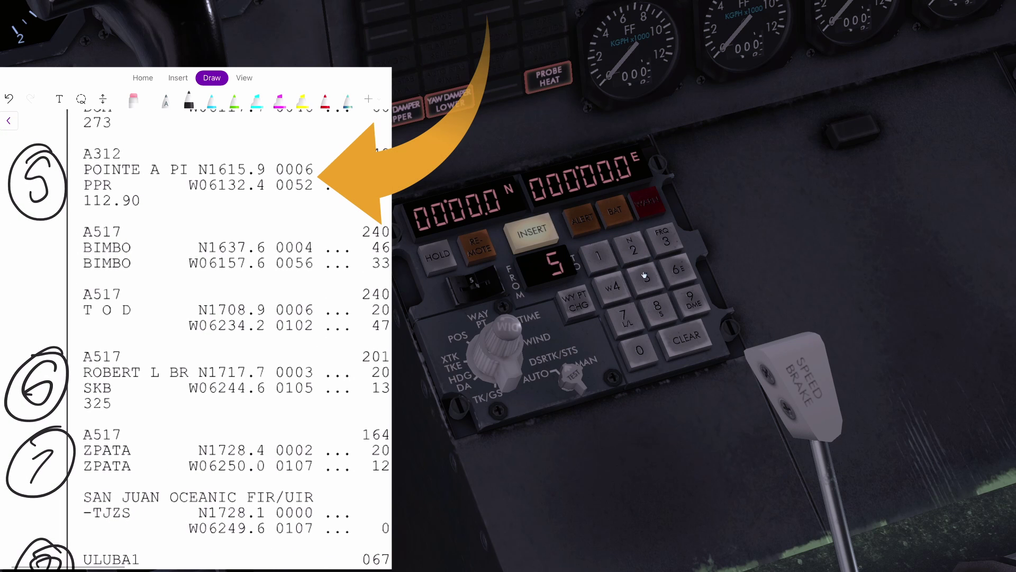
{"action": "left_click", "coordinate": [609, 255]}
{"action": "left_click", "coordinate": [678, 268]}
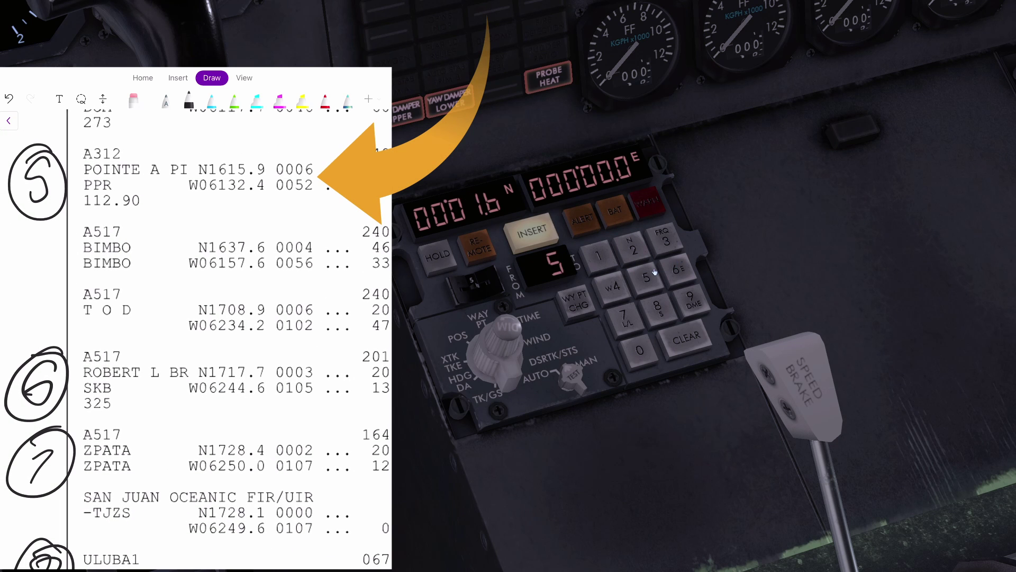
{"action": "left_click", "coordinate": [598, 256]}
{"action": "left_click", "coordinate": [646, 275]}
{"action": "left_click", "coordinate": [689, 299]}
{"action": "left_click", "coordinate": [531, 232]}
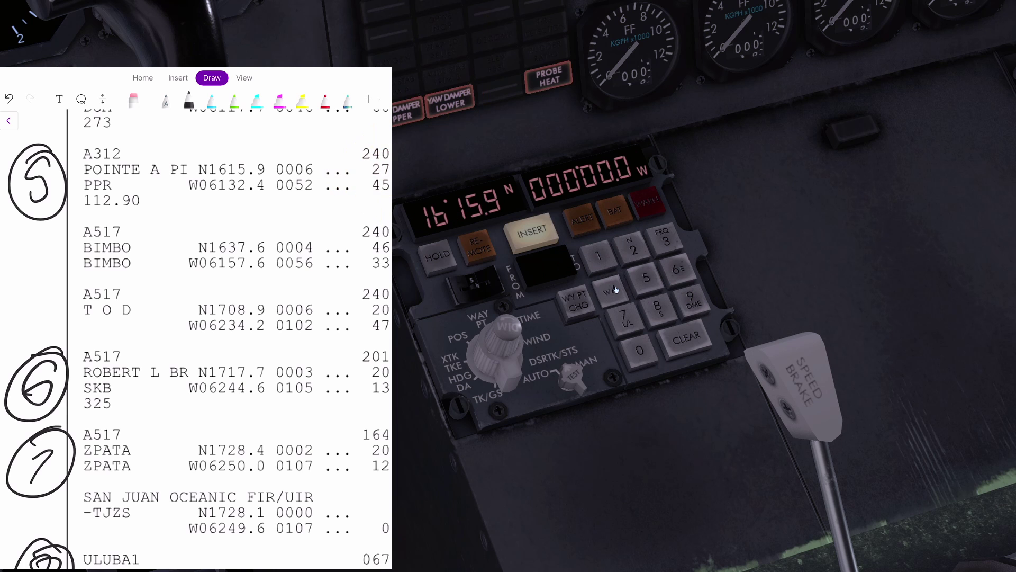
Enter and insert longitude W06132.4 for waypoint 5 (PPR) on the INS
{"action": "left_click", "coordinate": [614, 288]}
{"action": "left_click", "coordinate": [678, 271]}
{"action": "left_click", "coordinate": [598, 255]}
{"action": "left_click", "coordinate": [668, 242]}
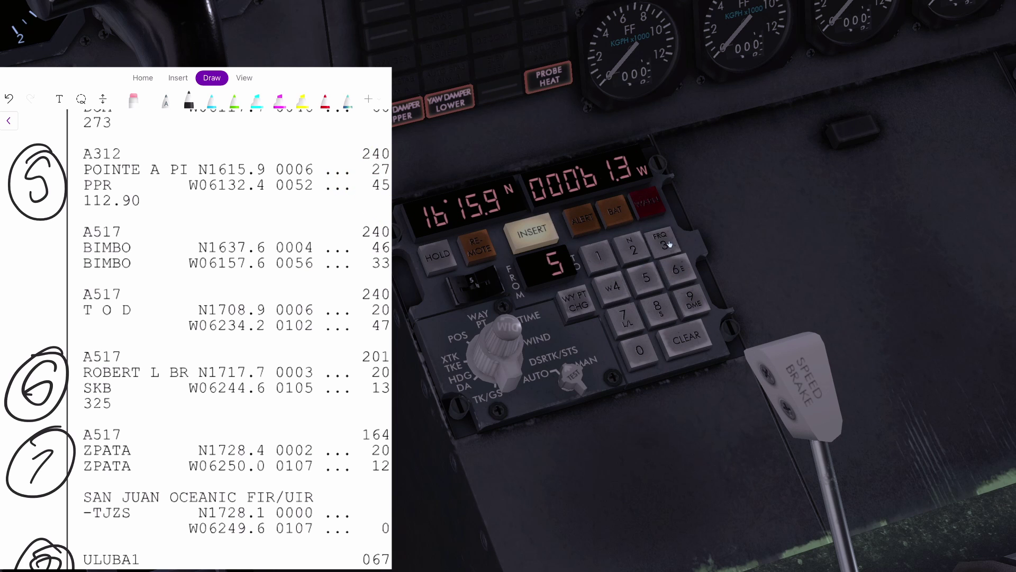
{"action": "left_click", "coordinate": [633, 249]}
{"action": "left_click", "coordinate": [612, 287]}
{"action": "left_click", "coordinate": [532, 240]}
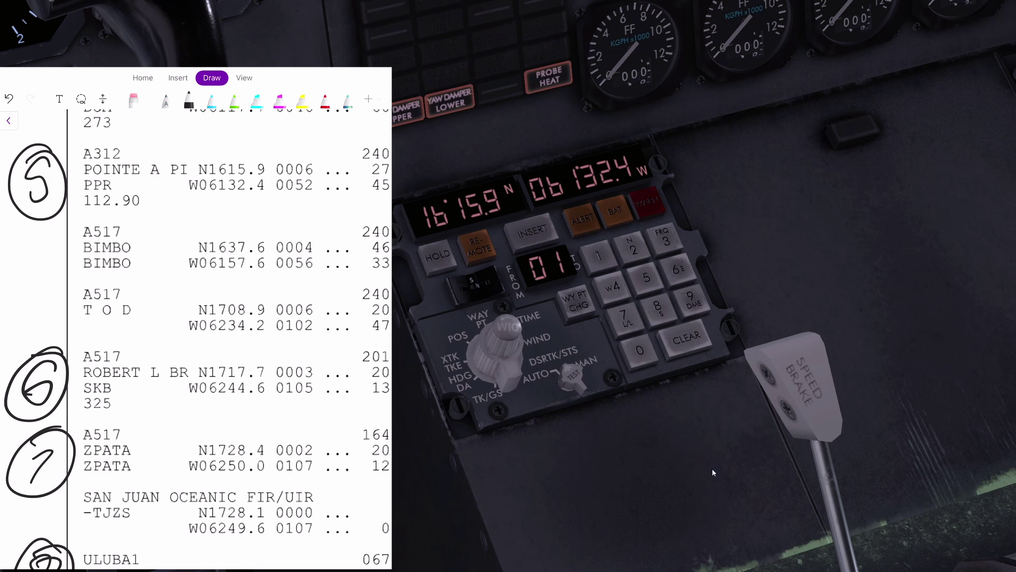
Select waypoint 6 on the INS and insert latitude N1717.7 for SKB
{"action": "left_click", "coordinate": [488, 284]}
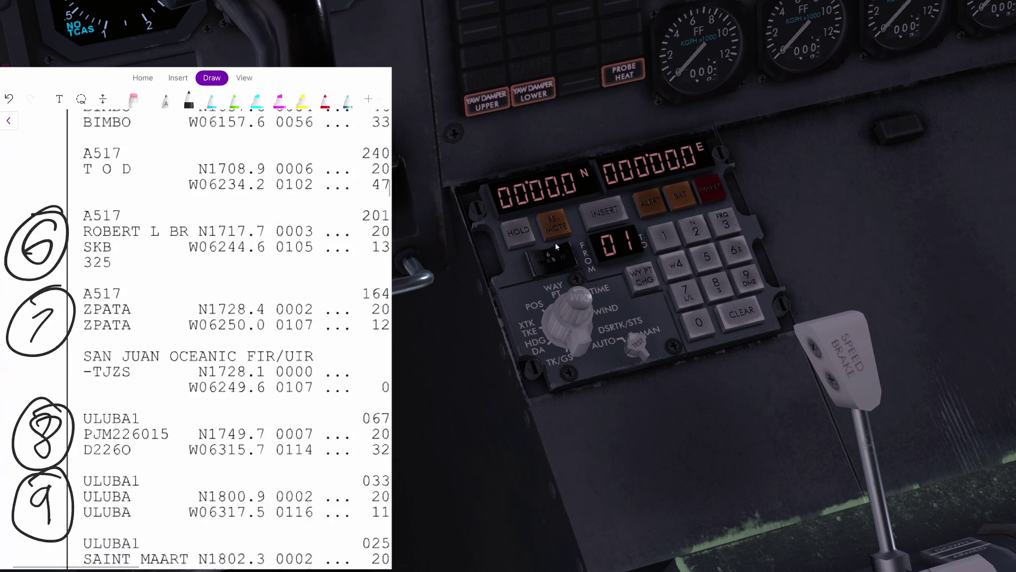
{"action": "left_click", "coordinate": [695, 231]}
{"action": "left_click", "coordinate": [666, 236]}
{"action": "left_click", "coordinate": [685, 290]}
{"action": "left_click", "coordinate": [665, 235]}
{"action": "left_click", "coordinate": [685, 291]}
{"action": "left_click", "coordinate": [686, 291]}
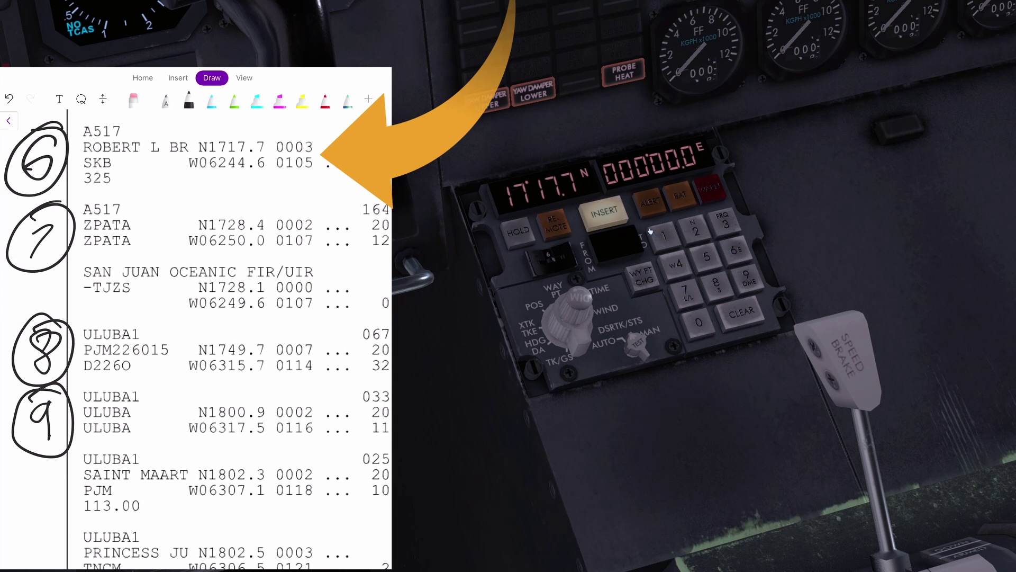
{"action": "left_click", "coordinate": [604, 213]}
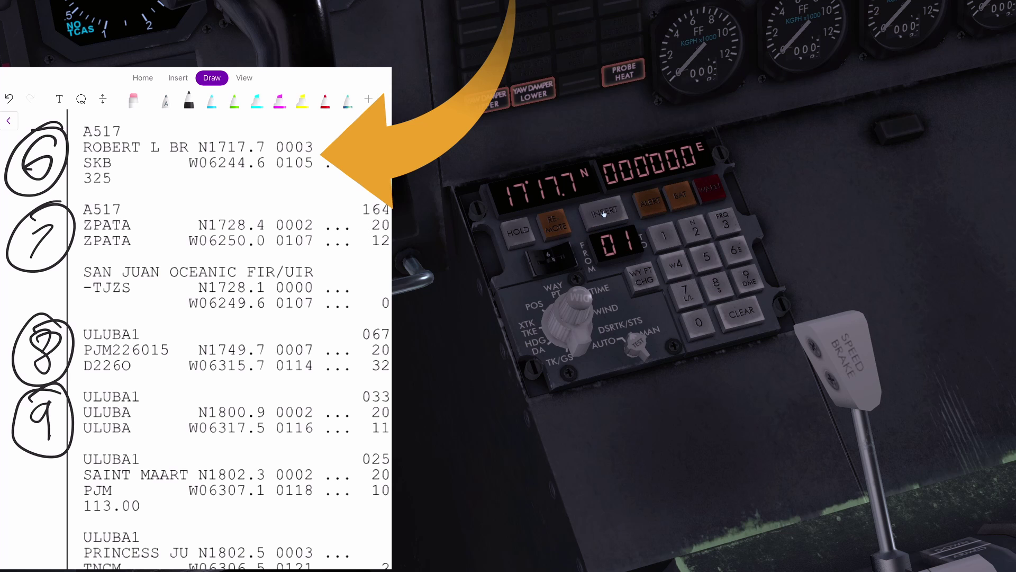
Enter and insert longitude W06244.6 for waypoint 6 (SKB) on the INS
{"action": "left_click", "coordinate": [672, 264]}
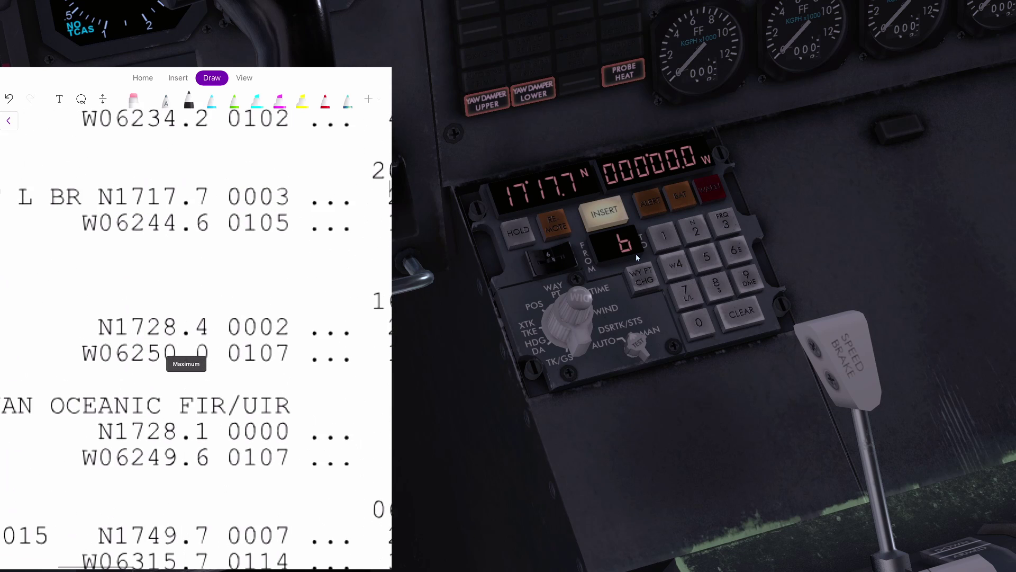
{"action": "left_click", "coordinate": [742, 254]}
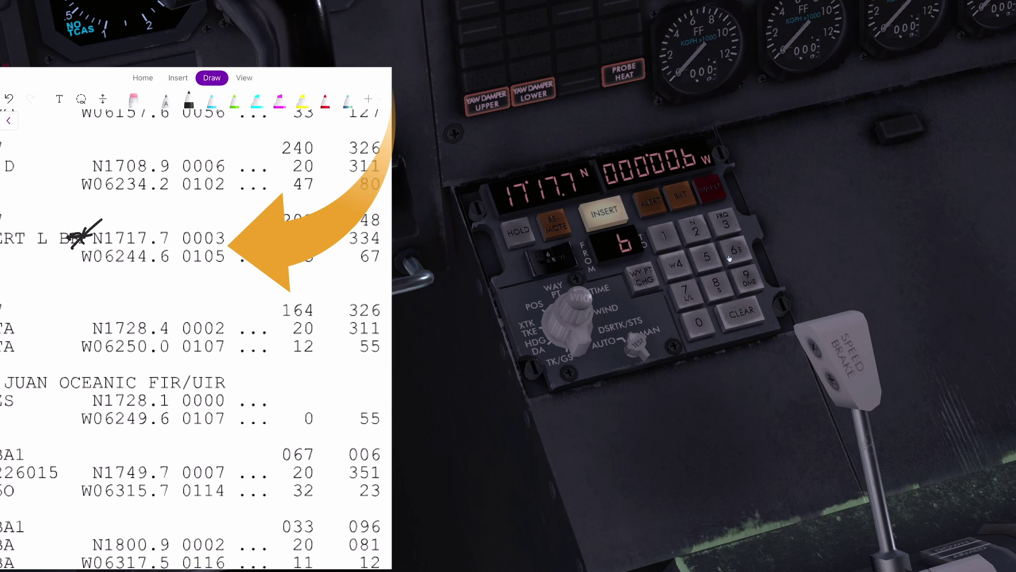
{"action": "left_click", "coordinate": [696, 234]}
{"action": "left_click", "coordinate": [682, 263]}
{"action": "left_click", "coordinate": [733, 253]}
{"action": "left_click", "coordinate": [603, 212]}
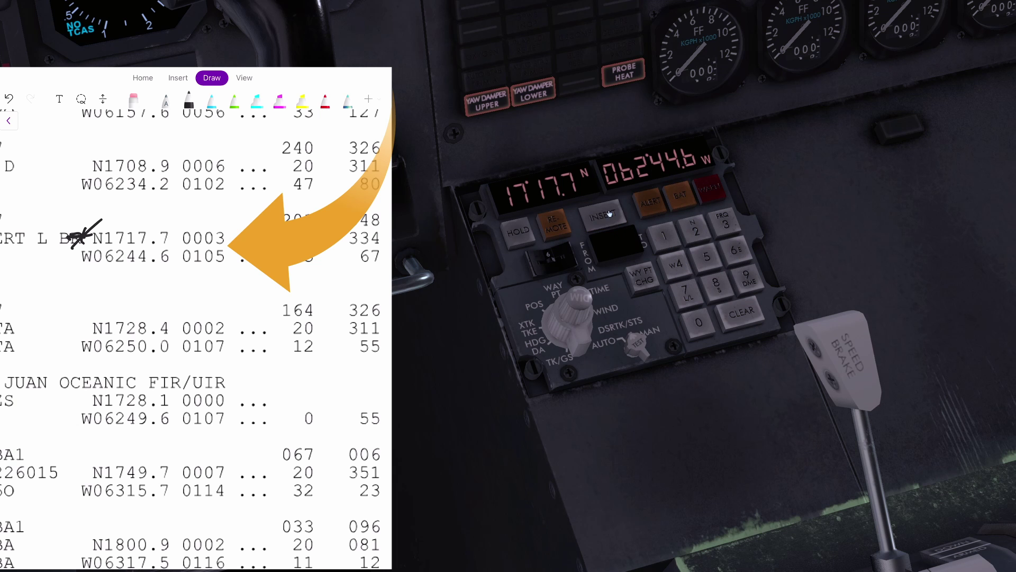
Select waypoint 7 on the INS and insert latitude N1728.4 for ZPATA
{"action": "left_click", "coordinate": [552, 264]}
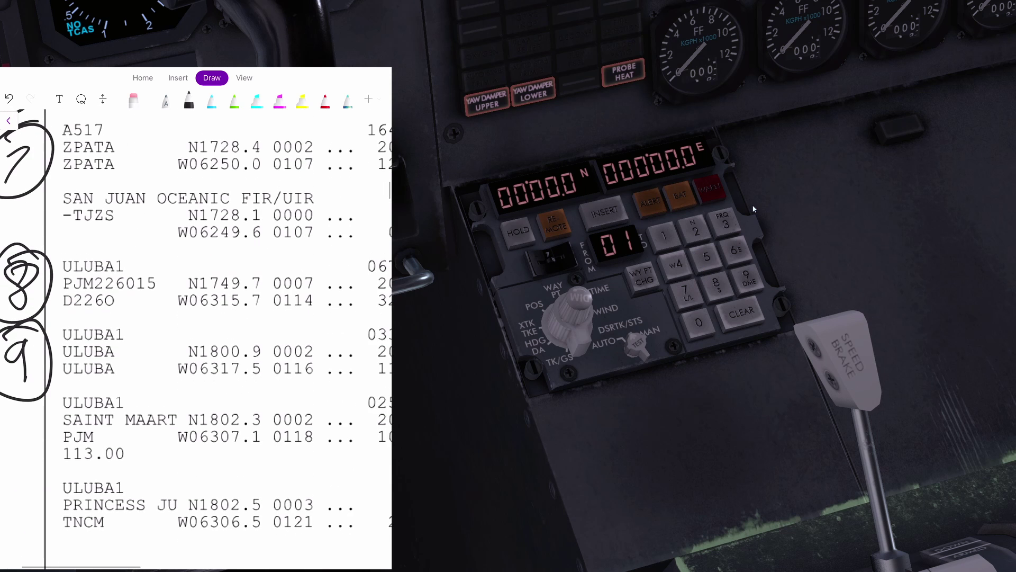
{"action": "left_click", "coordinate": [691, 228]}
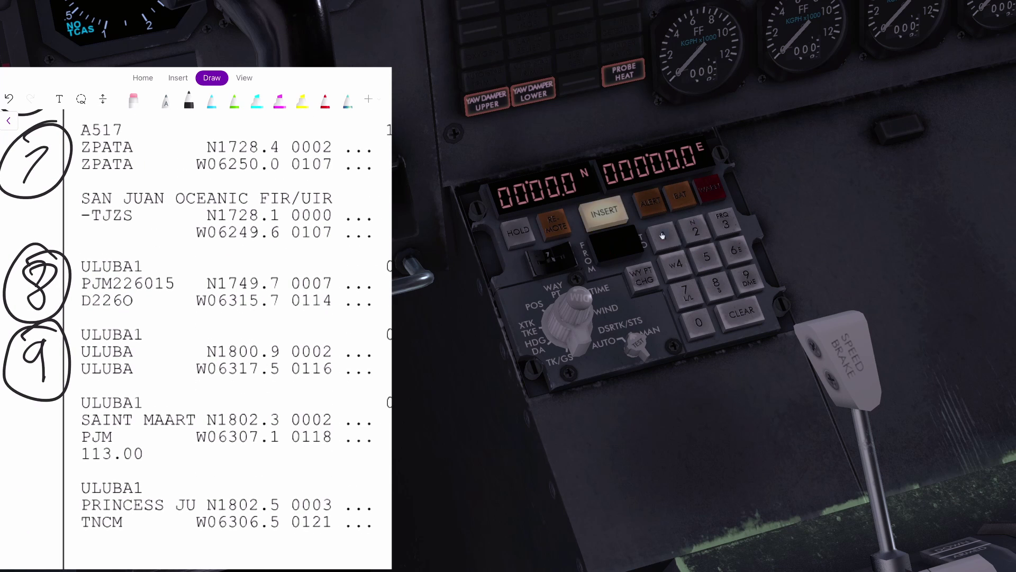
{"action": "left_click", "coordinate": [673, 241]}
{"action": "left_click", "coordinate": [687, 294]}
{"action": "left_click", "coordinate": [695, 230]}
{"action": "left_click", "coordinate": [717, 284]}
{"action": "left_click", "coordinate": [681, 263]}
{"action": "left_click", "coordinate": [630, 222]}
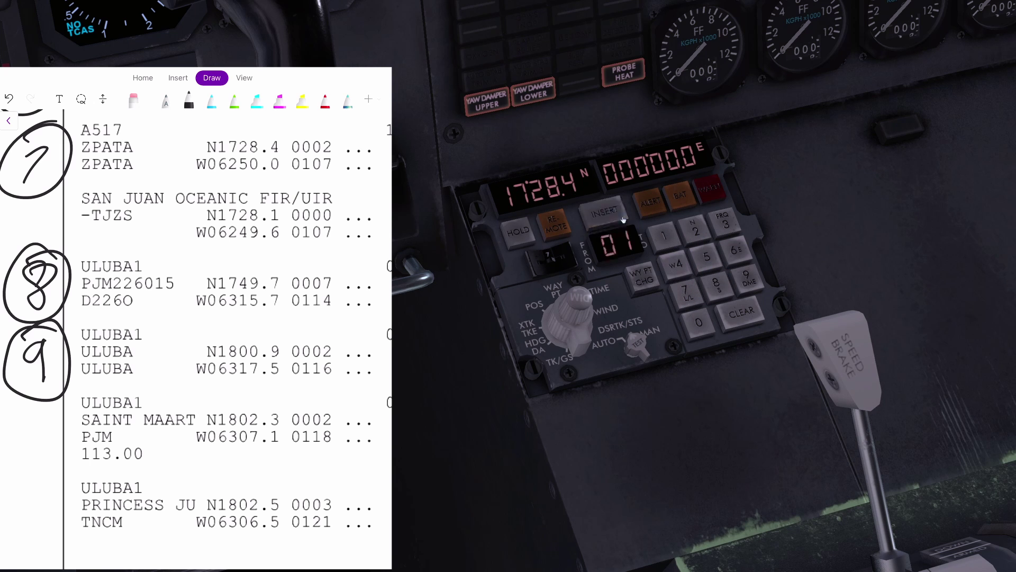
Enter and insert longitude W06250.0 for waypoint 7 (ZPATA) on the INS
{"action": "left_click", "coordinate": [668, 268]}
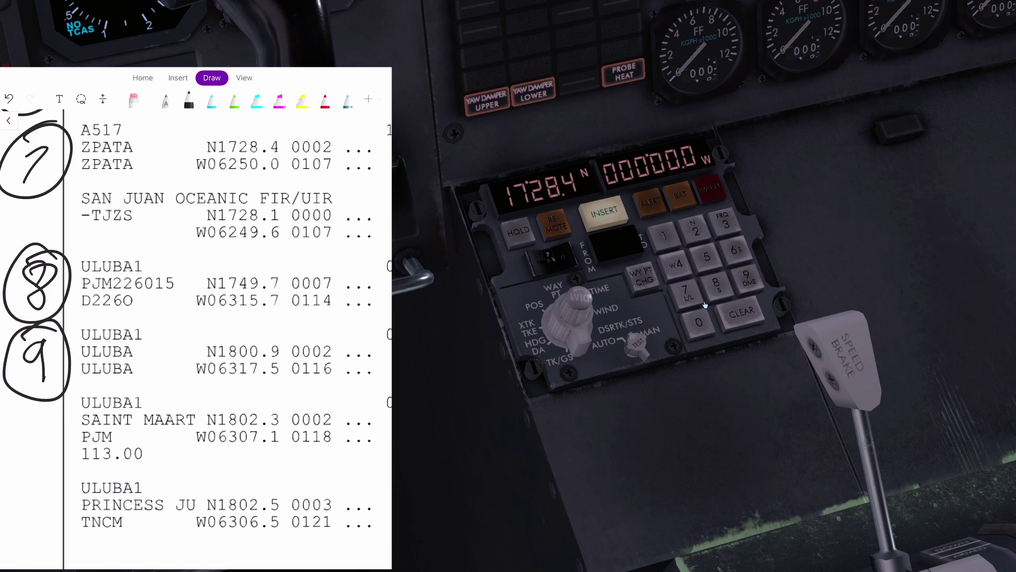
{"action": "left_click", "coordinate": [744, 249]}
{"action": "left_click", "coordinate": [707, 256]}
{"action": "left_click", "coordinate": [705, 312]}
{"action": "left_click", "coordinate": [704, 311]}
{"action": "left_click", "coordinate": [598, 211]}
Select waypoint 8 on the INS, bring its flight log entry into view and insert latitude N1749.7 for PJM226015 (D226O)
{"action": "left_click", "coordinate": [558, 257]}
{"action": "scroll", "coordinate": [196, 339], "scroll_direction": "down", "scroll_amount": 3}
{"action": "left_click", "coordinate": [692, 235]}
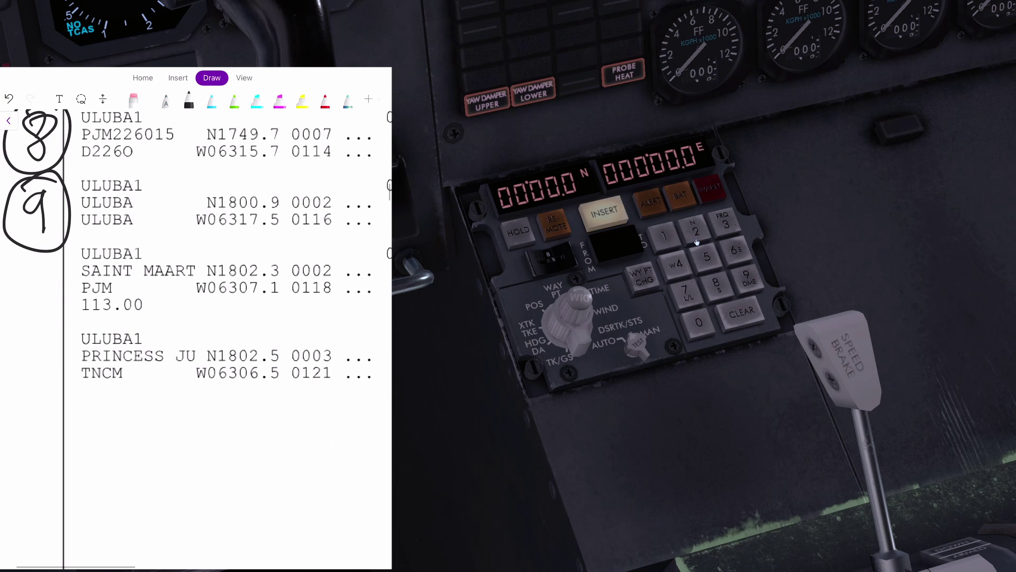
{"action": "left_click", "coordinate": [686, 291]}
{"action": "left_click", "coordinate": [675, 263]}
{"action": "left_click", "coordinate": [749, 276]}
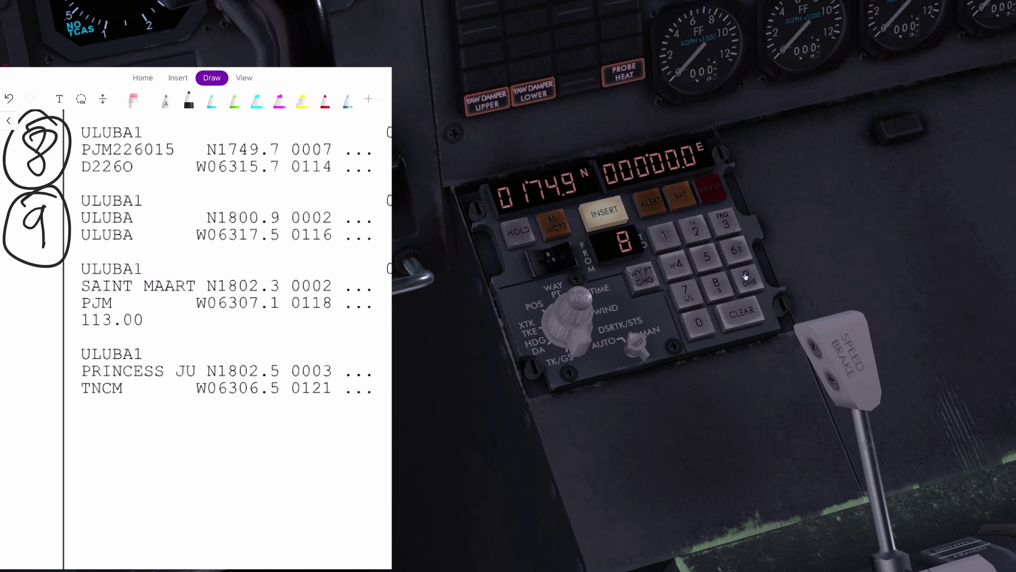
{"action": "left_click", "coordinate": [692, 290]}
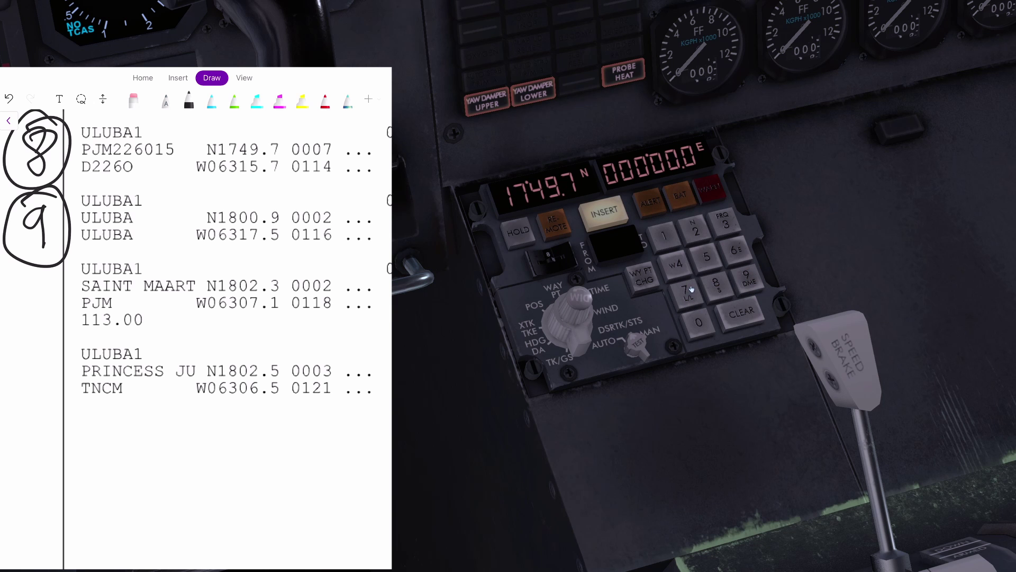
Enter and insert longitude W06315.7 for waypoint 8 (D226O) on the INS
{"action": "left_click", "coordinate": [670, 268]}
{"action": "left_click", "coordinate": [699, 321]}
{"action": "left_click", "coordinate": [733, 253]}
{"action": "left_click", "coordinate": [725, 223]}
{"action": "left_click", "coordinate": [663, 235]}
{"action": "left_click", "coordinate": [709, 263]}
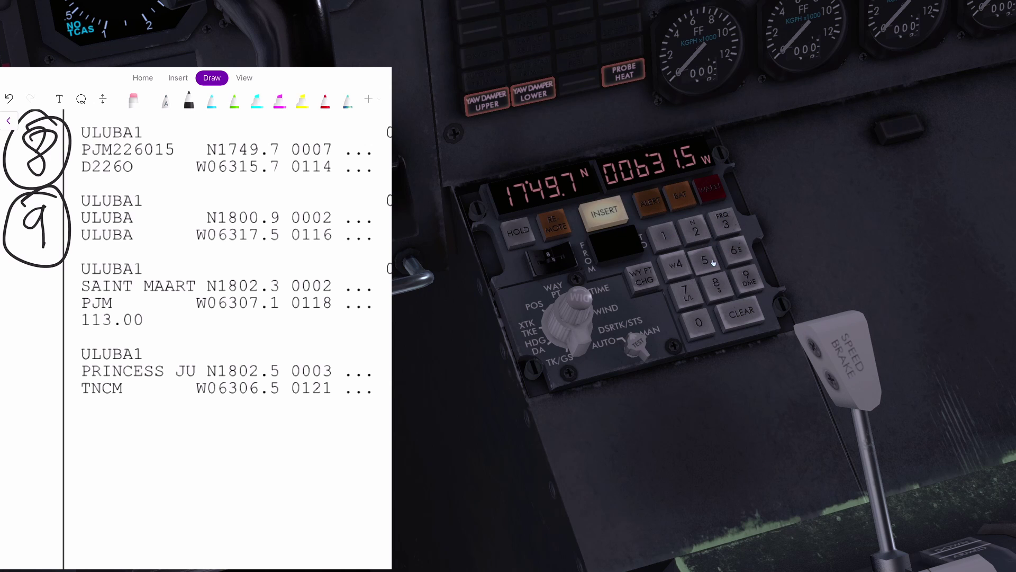
{"action": "left_click", "coordinate": [680, 286]}
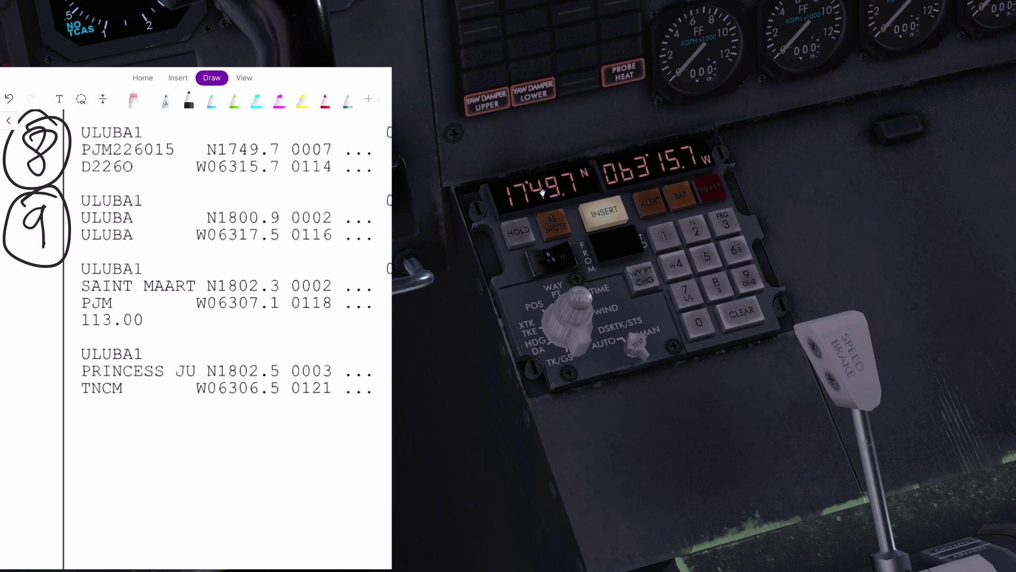
{"action": "left_click", "coordinate": [640, 197]}
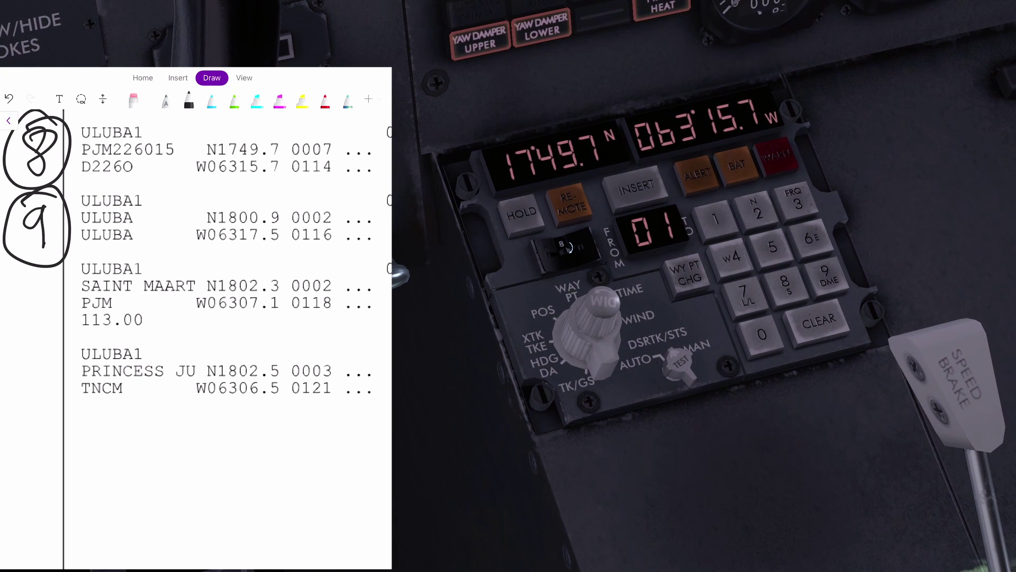
Cycle through the stored INS waypoints, select waypoint 9 and insert latitude N1800.9 for ULUBA
{"action": "scroll", "coordinate": [569, 248], "scroll_direction": "down", "scroll_amount": 7}
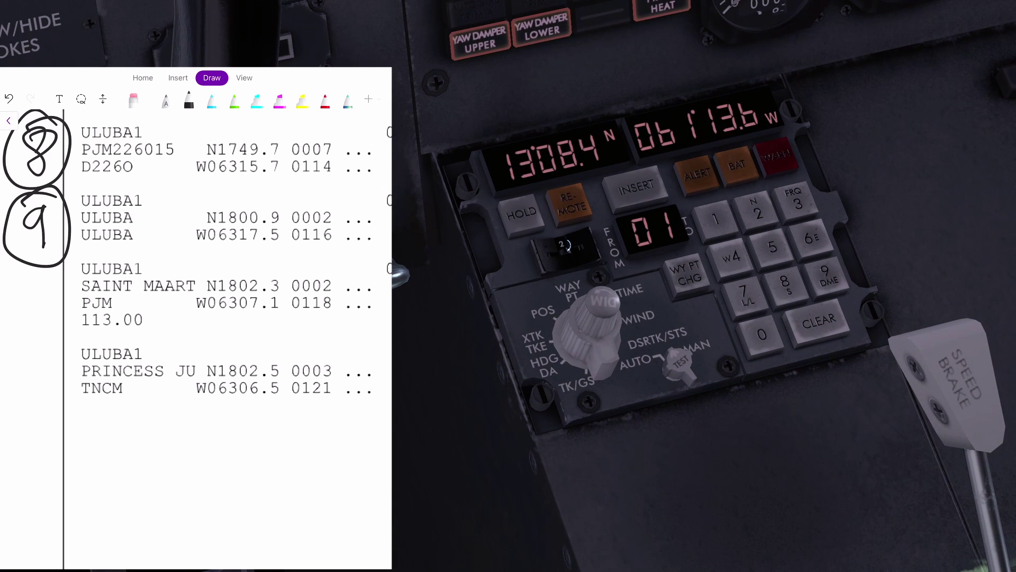
{"action": "scroll", "coordinate": [569, 245], "scroll_direction": "up", "scroll_amount": 6}
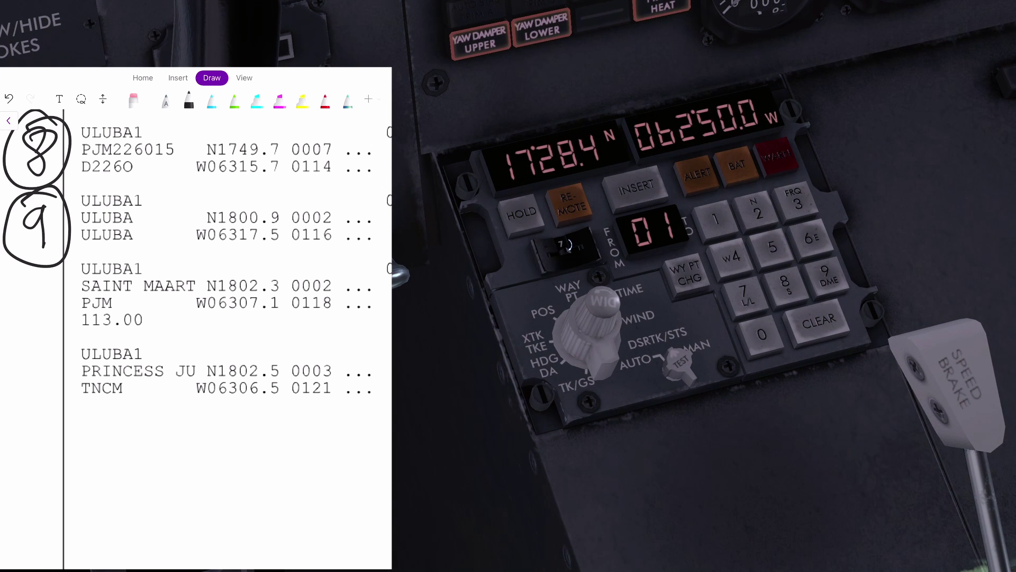
{"action": "scroll", "coordinate": [566, 245], "scroll_direction": "up", "scroll_amount": 3}
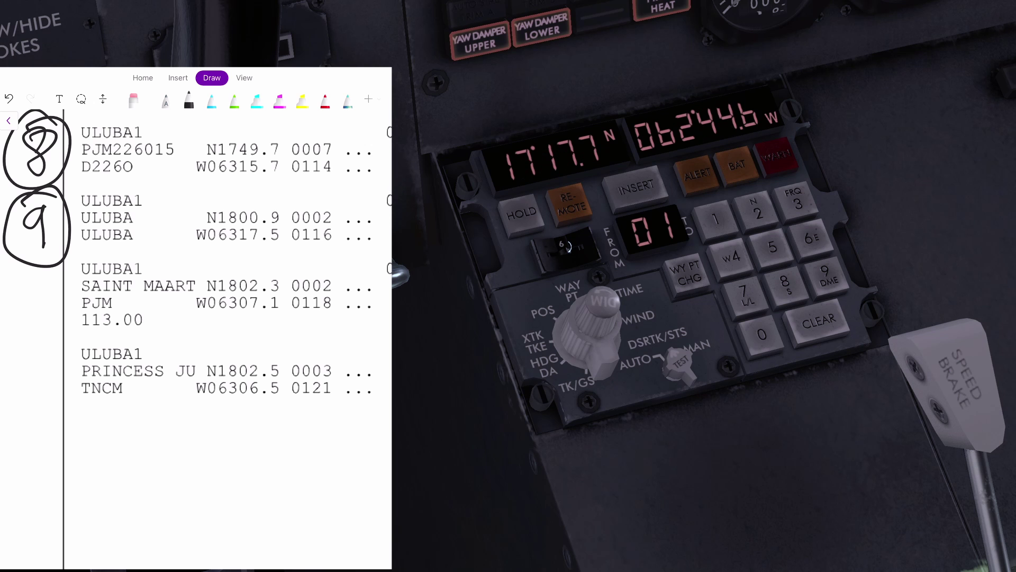
{"action": "scroll", "coordinate": [565, 245], "scroll_direction": "down", "scroll_amount": 3}
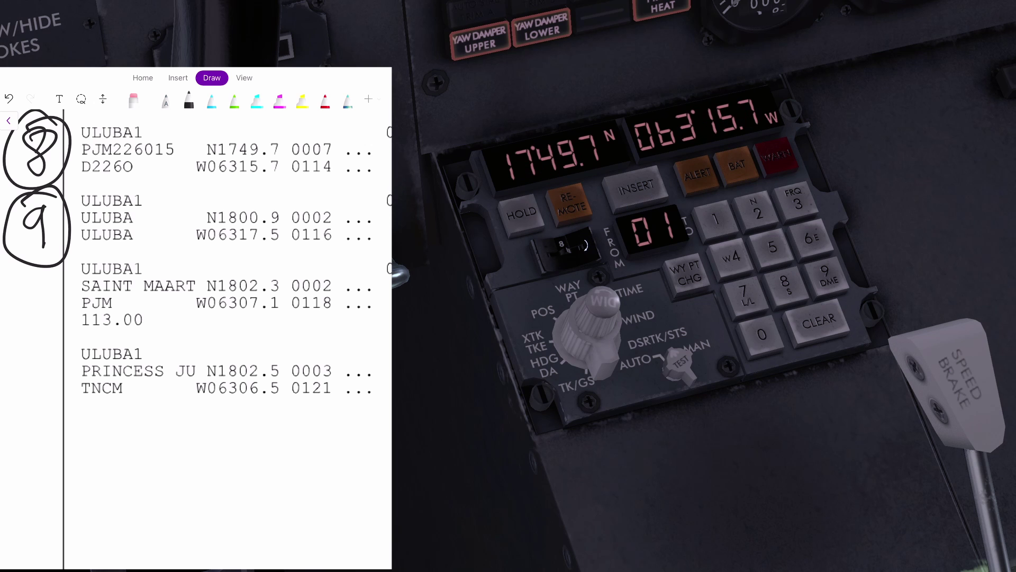
{"action": "scroll", "coordinate": [584, 245], "scroll_direction": "down", "scroll_amount": 1}
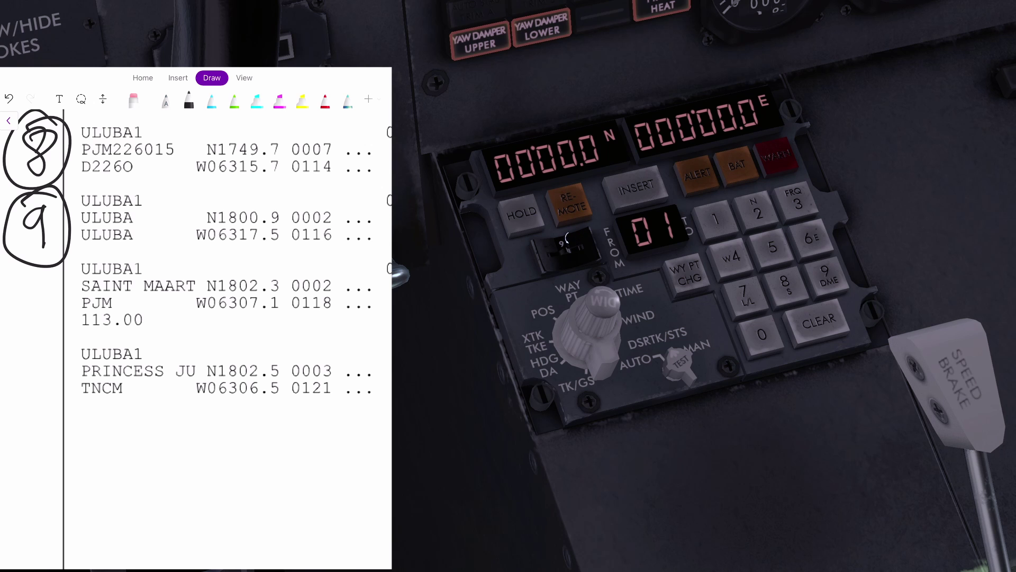
{"action": "left_click", "coordinate": [756, 214]}
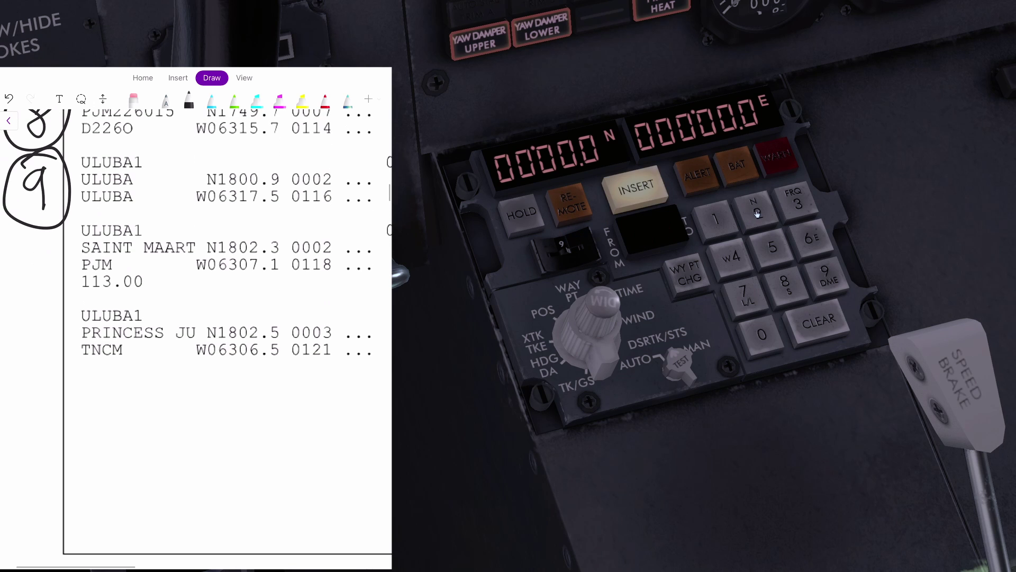
{"action": "left_click", "coordinate": [716, 230]}
{"action": "left_click", "coordinate": [787, 291]}
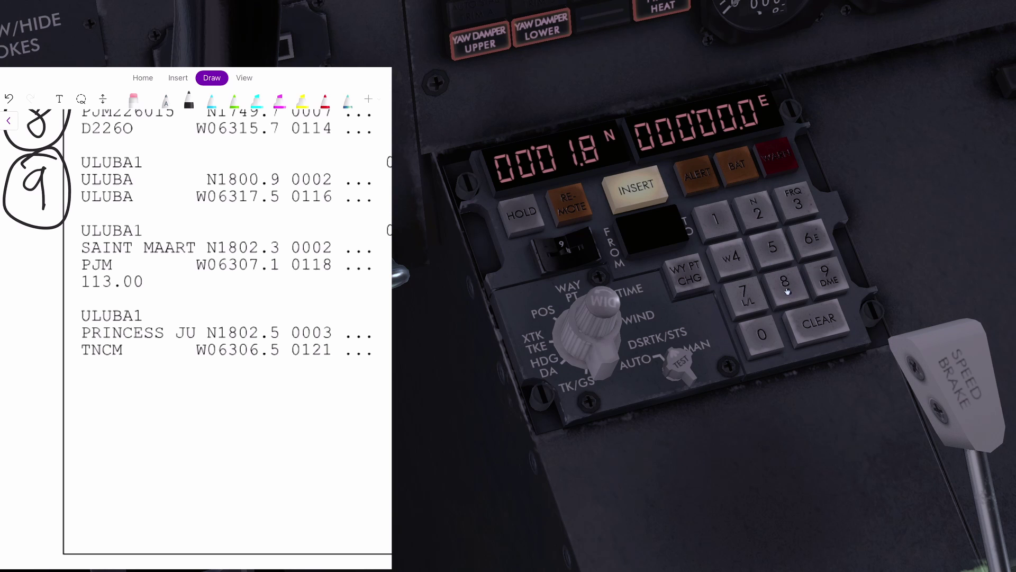
{"action": "left_click", "coordinate": [765, 332]}
{"action": "left_click", "coordinate": [766, 332]}
{"action": "left_click", "coordinate": [836, 274]}
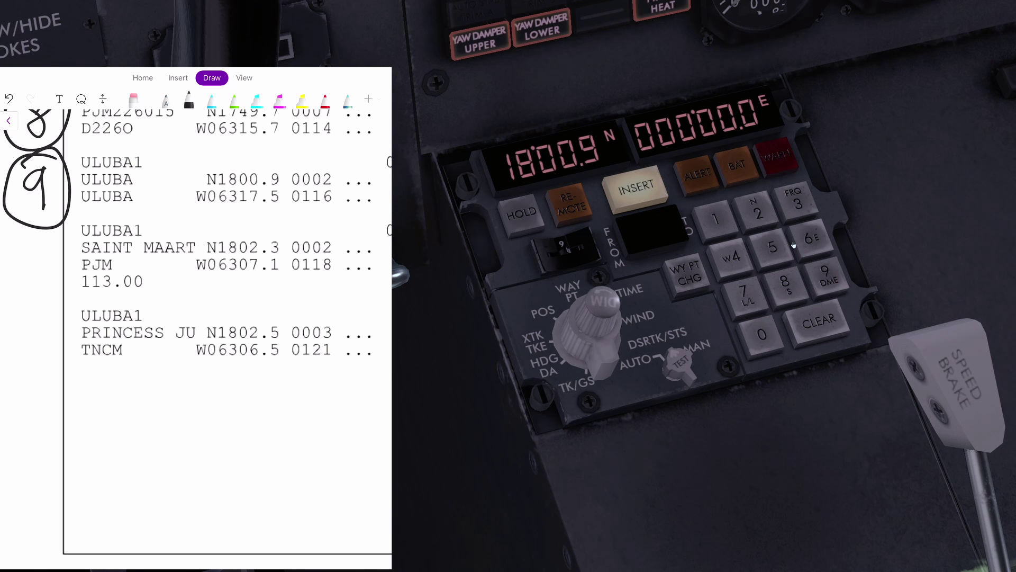
Enter and insert longitude W06317.5 for waypoint 9 (ULUBA) on the INS
{"action": "left_click", "coordinate": [732, 261]}
{"action": "left_click", "coordinate": [816, 242]}
{"action": "left_click", "coordinate": [797, 204]}
{"action": "left_click", "coordinate": [720, 220]}
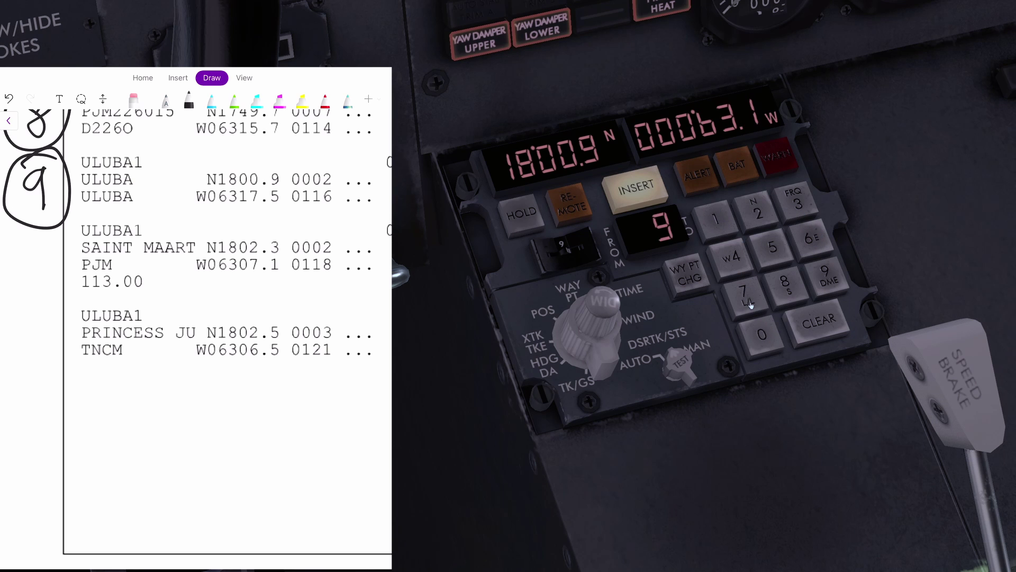
{"action": "left_click", "coordinate": [743, 279]}
{"action": "left_click", "coordinate": [770, 258]}
{"action": "left_click", "coordinate": [636, 189]}
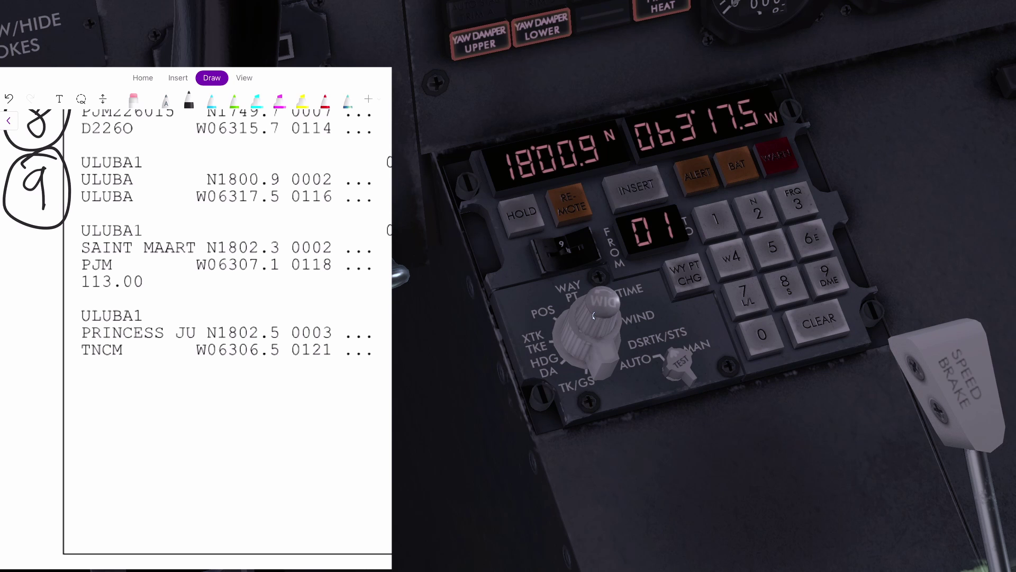
Review the coordinates stored for the INS waypoints by stepping the waypoint selector through its numbers
{"action": "left_click", "coordinate": [579, 355]}
{"action": "scroll", "coordinate": [578, 356], "scroll_direction": "up", "scroll_amount": 1}
{"action": "scroll", "coordinate": [577, 249], "scroll_direction": "up", "scroll_amount": 3}
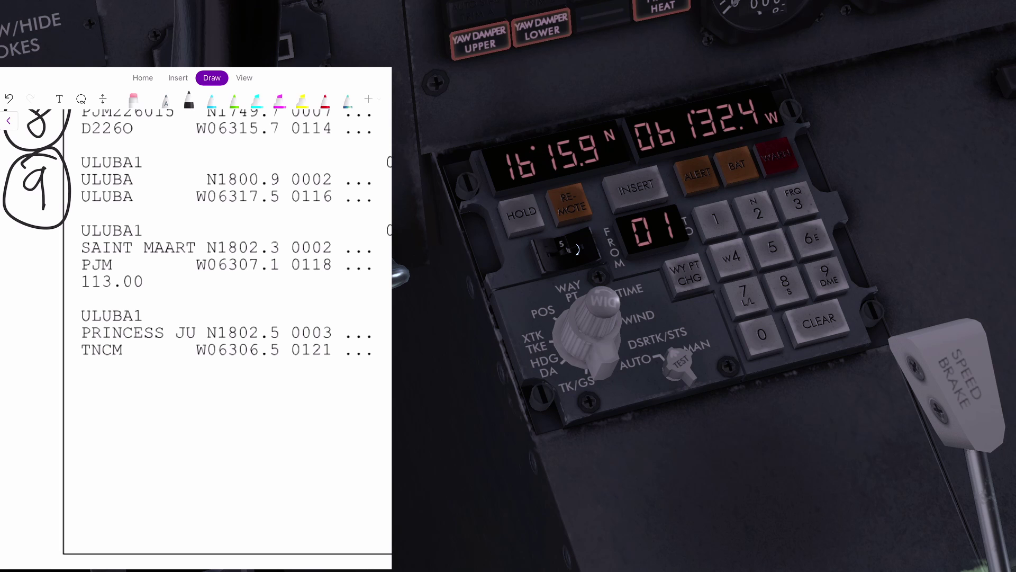
{"action": "scroll", "coordinate": [577, 249], "scroll_direction": "down", "scroll_amount": 2}
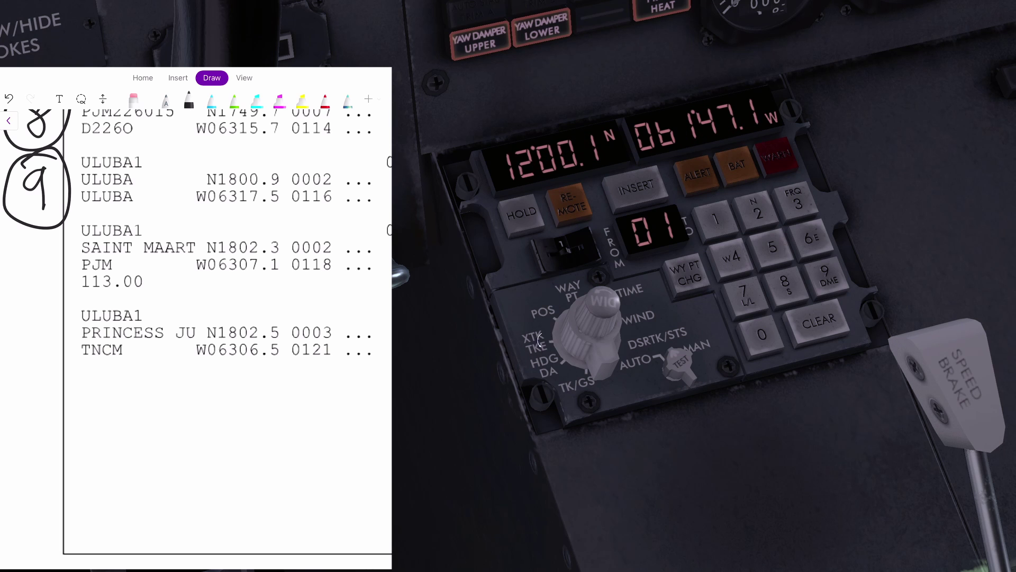
{"action": "scroll", "coordinate": [519, 379], "scroll_direction": "down", "scroll_amount": 6}
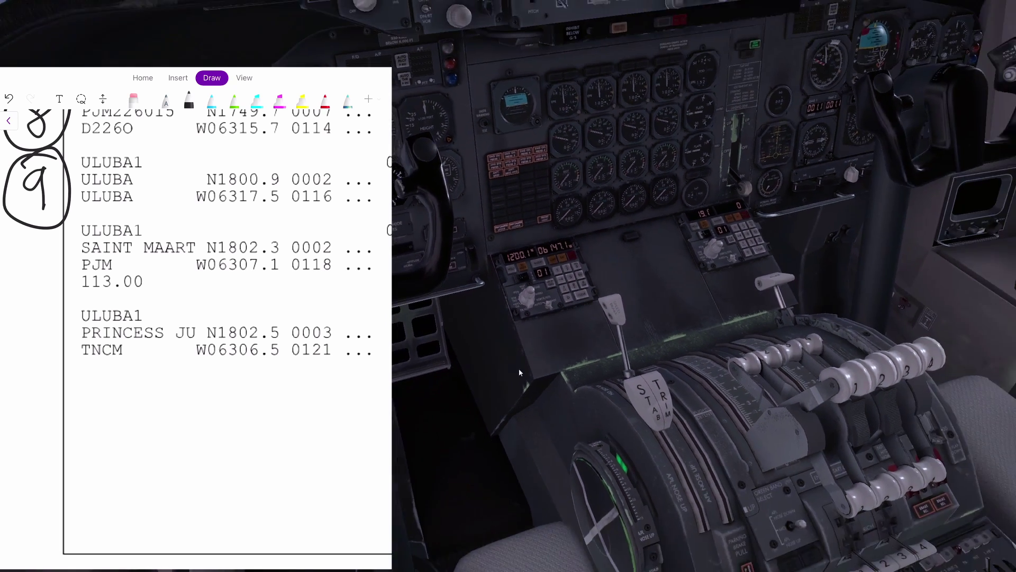
{"action": "scroll", "coordinate": [494, 347], "scroll_direction": "up", "scroll_amount": 5}
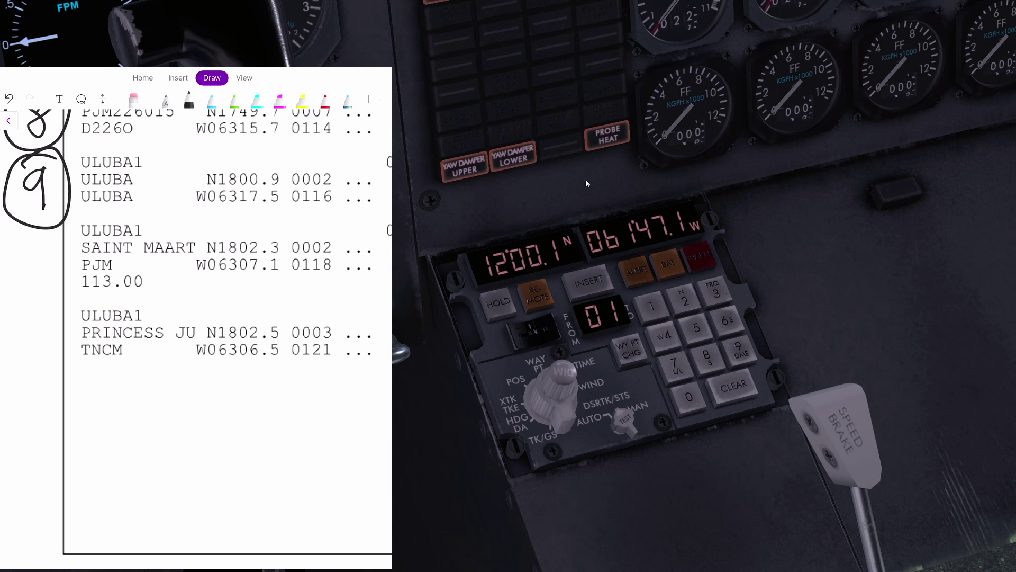
{"action": "scroll", "coordinate": [533, 333], "scroll_direction": "down", "scroll_amount": 2}
{"action": "scroll", "coordinate": [538, 334], "scroll_direction": "down", "scroll_amount": 1}
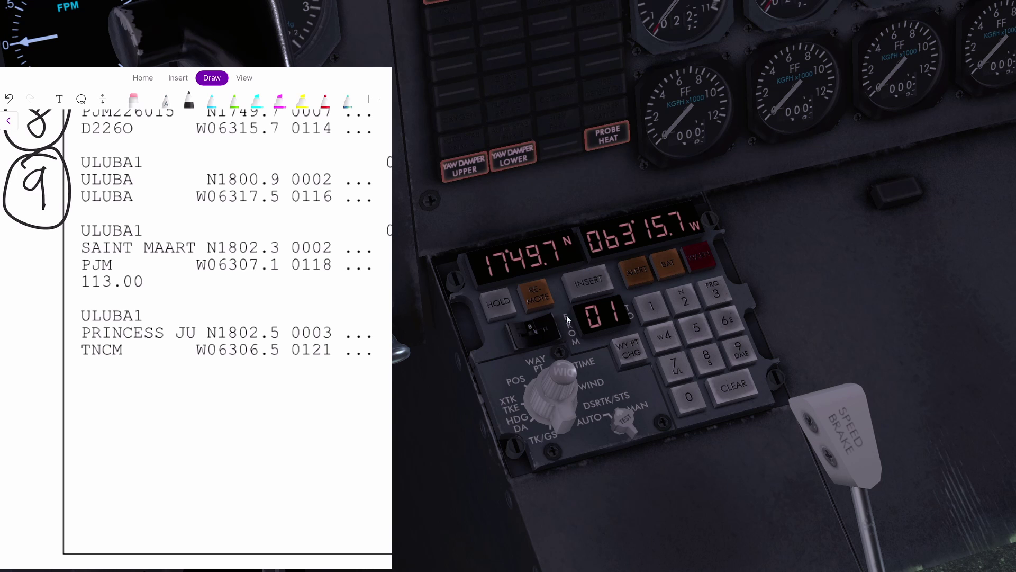
{"action": "scroll", "coordinate": [542, 334], "scroll_direction": "up", "scroll_amount": 1}
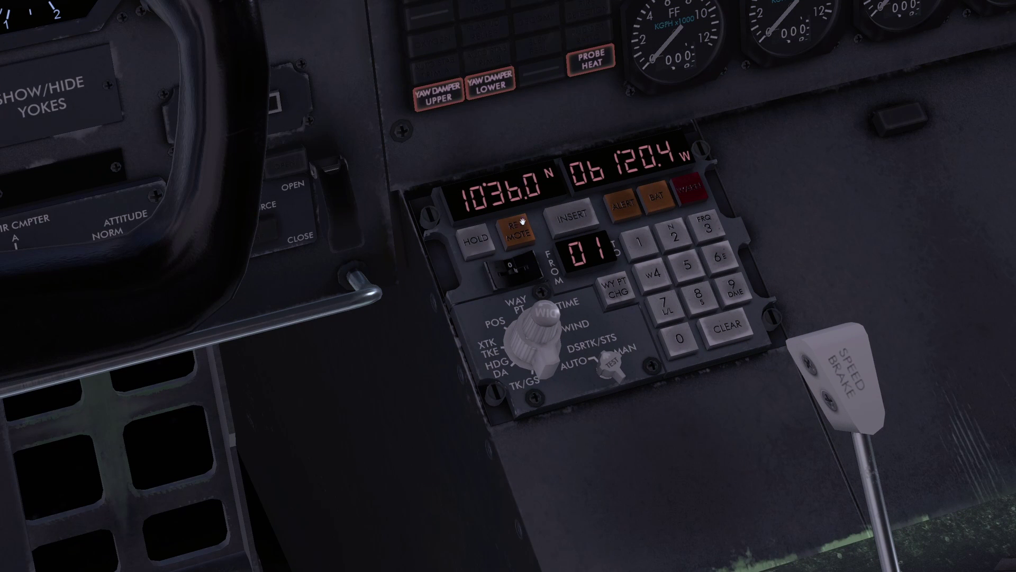
{"action": "scroll", "coordinate": [526, 264], "scroll_direction": "down", "scroll_amount": 1}
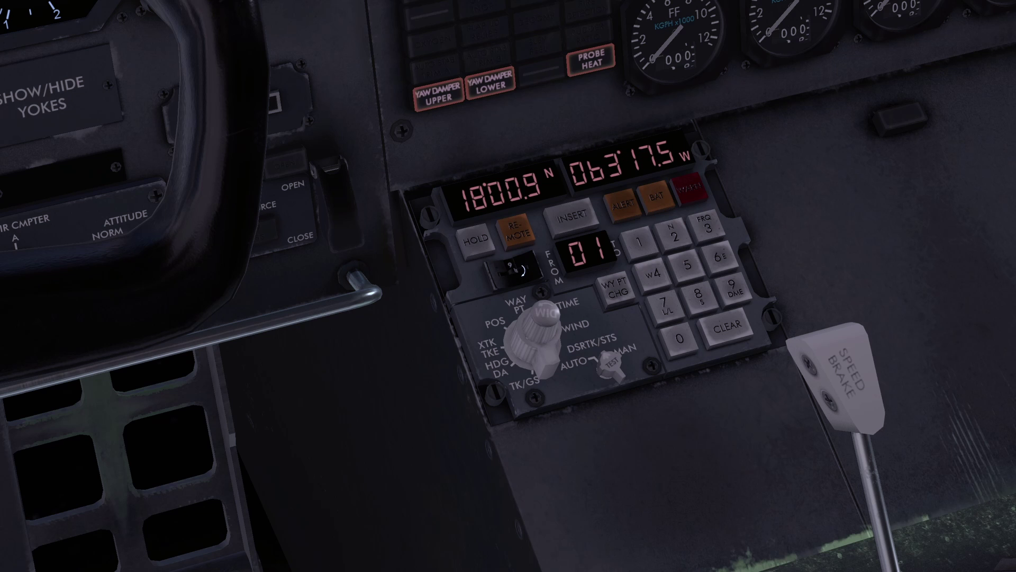
Check the WIND and DSRTK/STS data on the INS and return the data selector to WAY PT
{"action": "scroll", "coordinate": [546, 351], "scroll_direction": "down", "scroll_amount": 2}
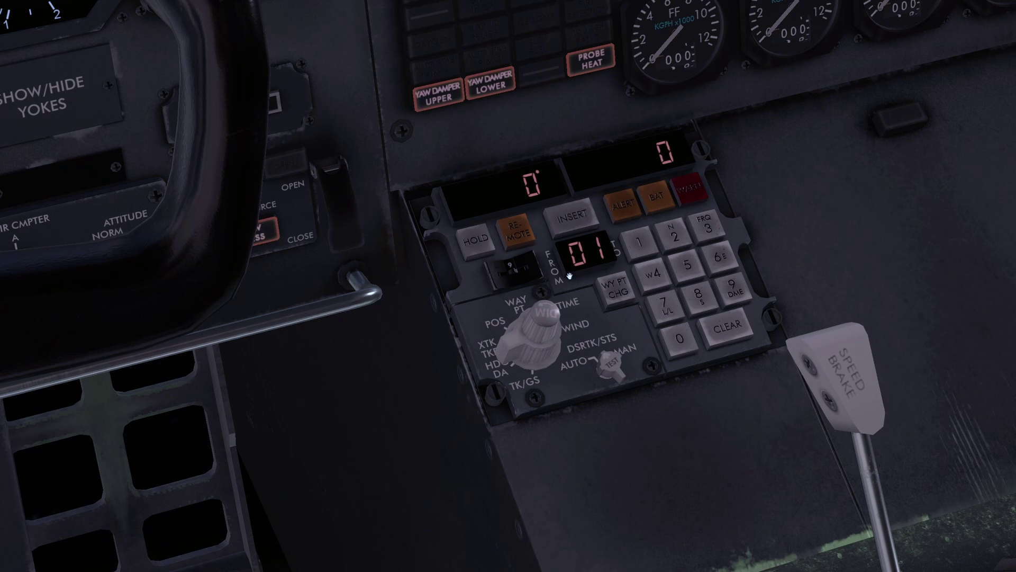
{"action": "scroll", "coordinate": [534, 347], "scroll_direction": "down", "scroll_amount": 1}
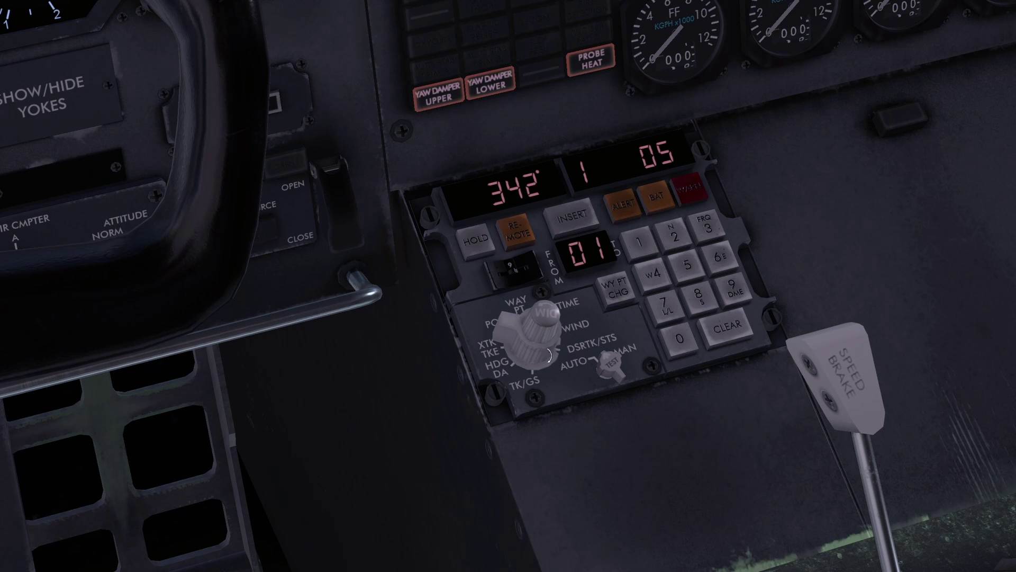
{"action": "scroll", "coordinate": [534, 348], "scroll_direction": "up", "scroll_amount": 2}
Bring the captain's main instrument panel into view and show the control yokes
{"action": "key", "text": "KP_1"}
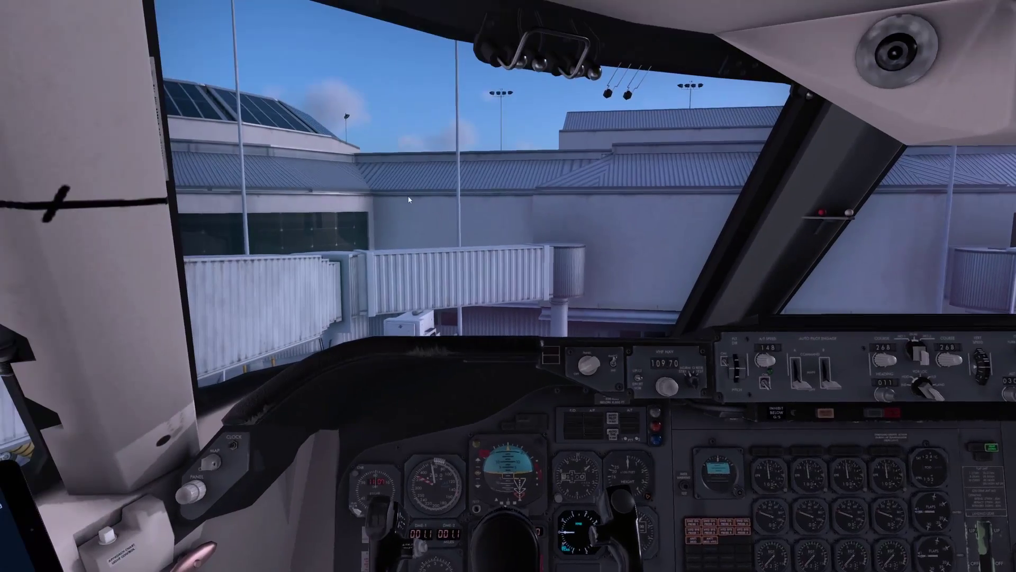
{"action": "key", "text": "KP_1"}
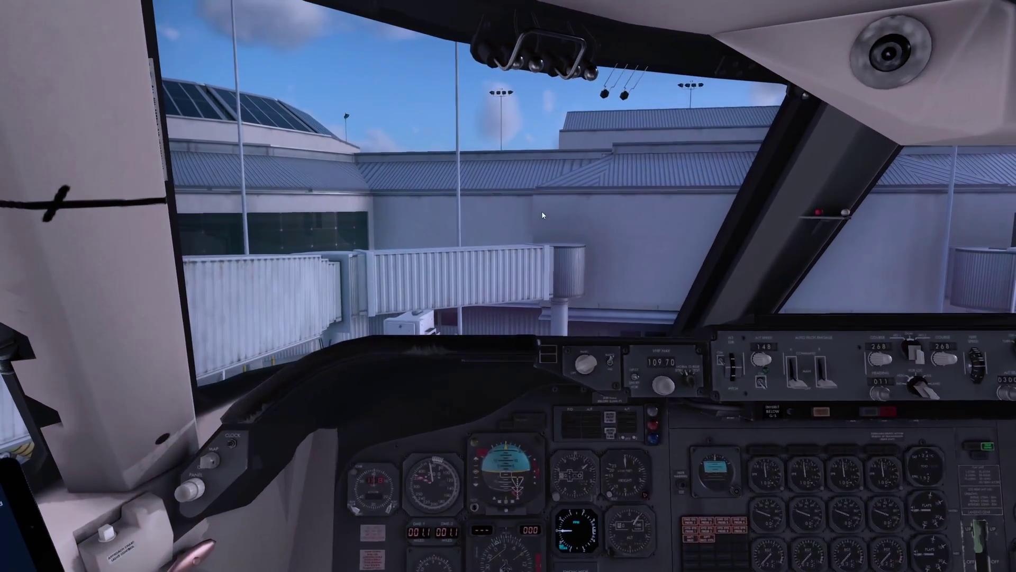
{"action": "key", "text": "KP_2"}
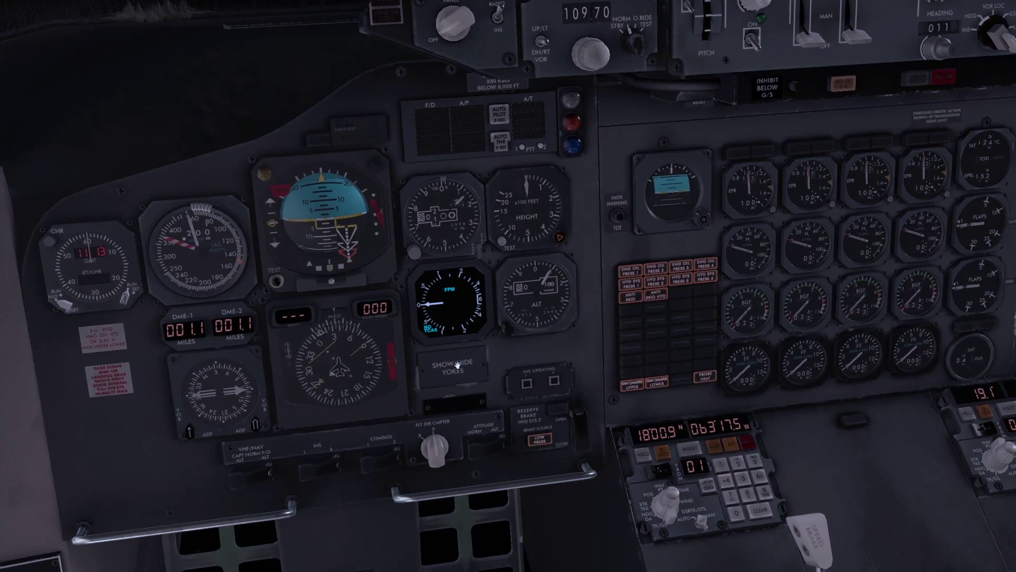
{"action": "left_click", "coordinate": [459, 364]}
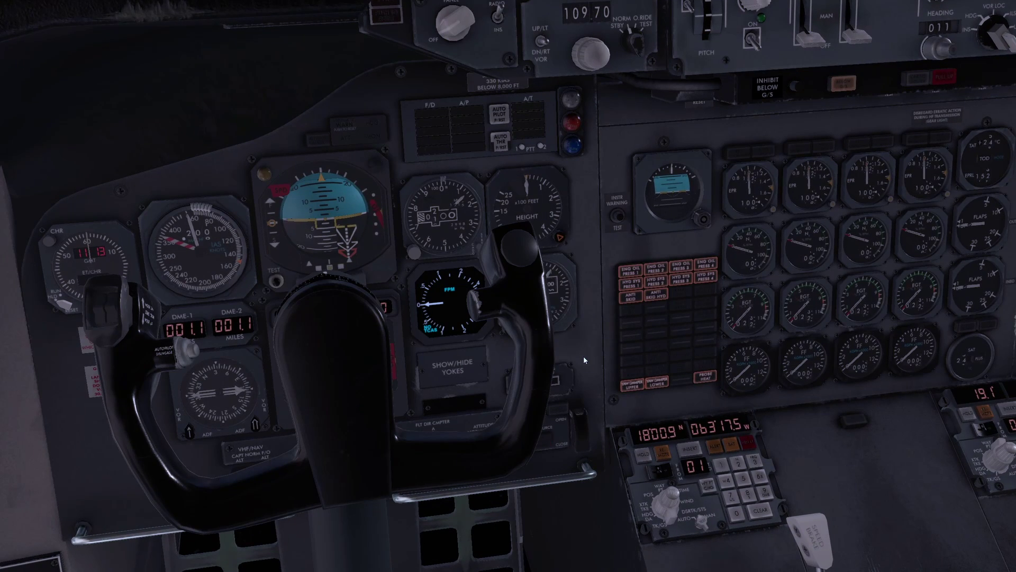
Return to the INS unit, start a waypoint change and enter 1 to 2 as the FROM/TO leg
{"action": "key", "text": "KP_3"}
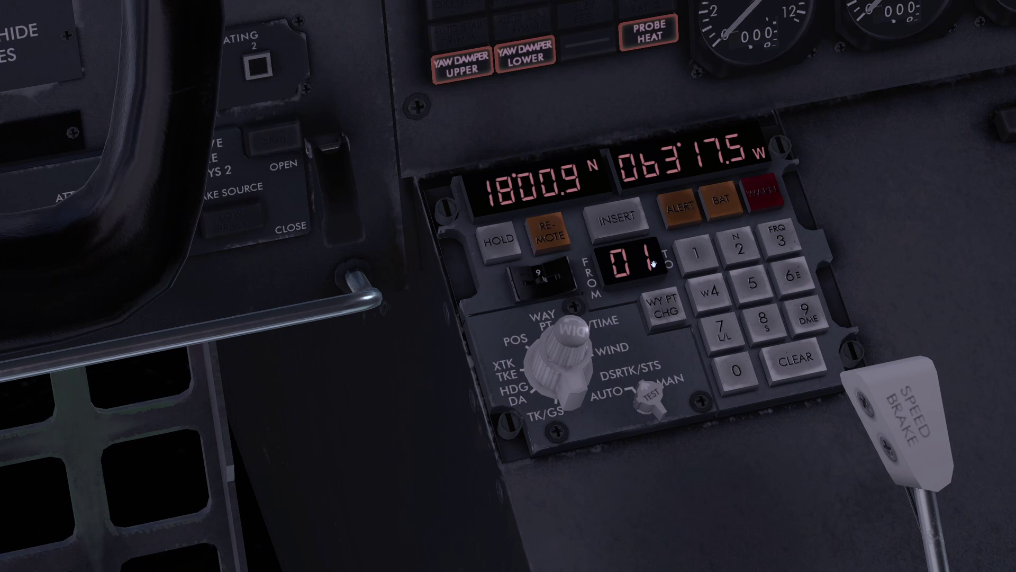
{"action": "left_click", "coordinate": [661, 313]}
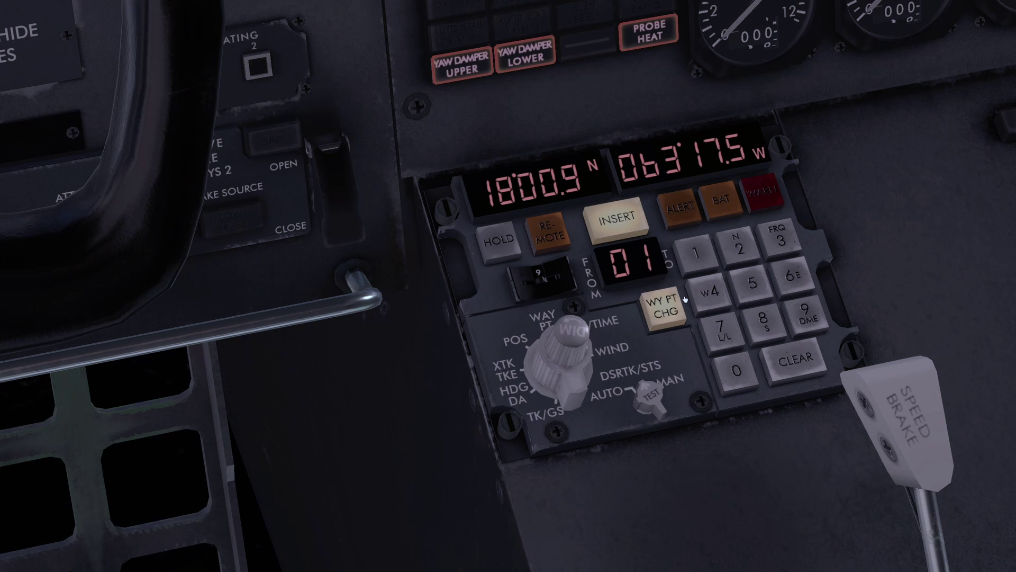
{"action": "scroll", "coordinate": [751, 389], "scroll_direction": "up", "scroll_amount": 1}
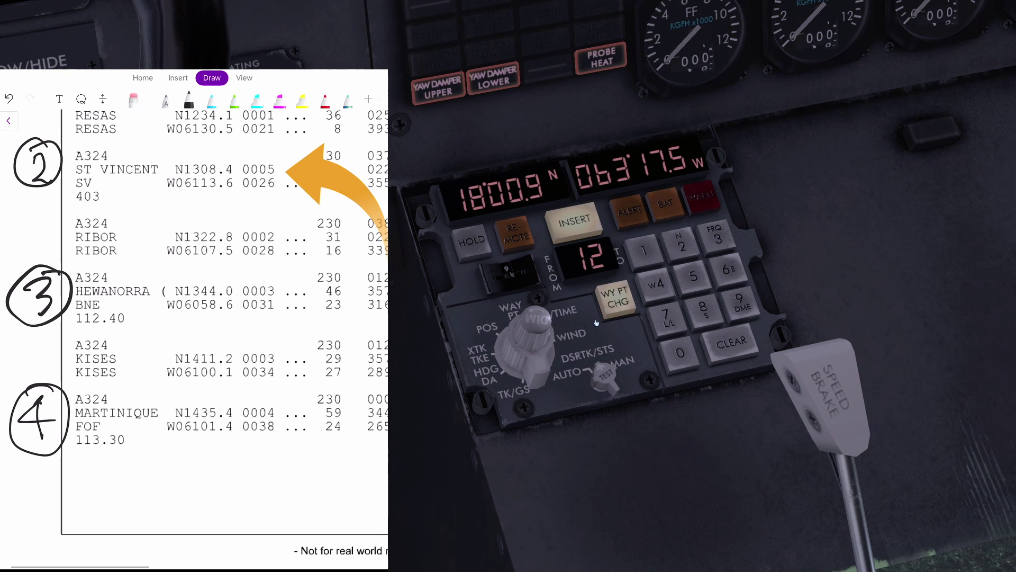
{"action": "scroll", "coordinate": [329, 388], "scroll_direction": "up", "scroll_amount": 2}
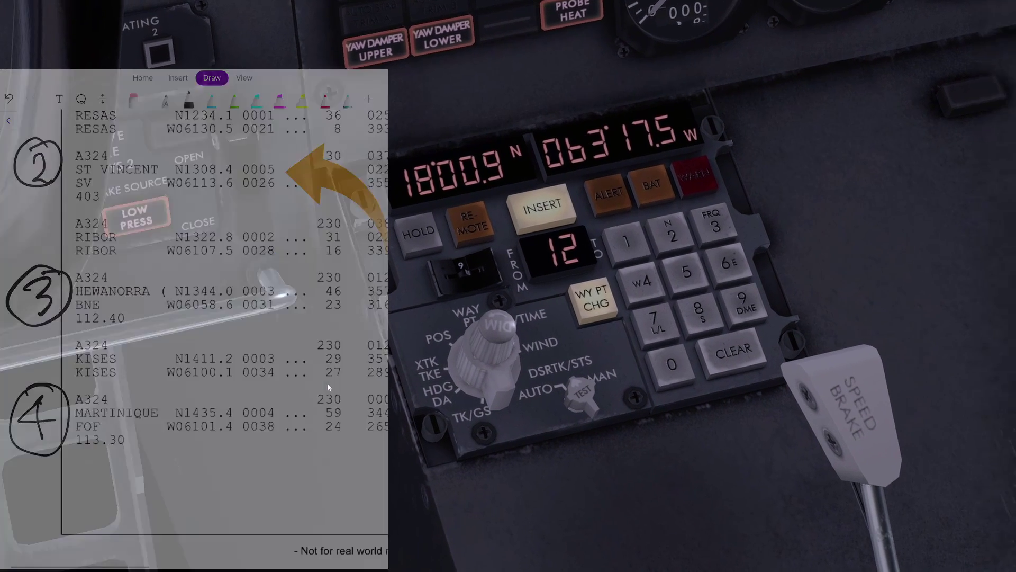